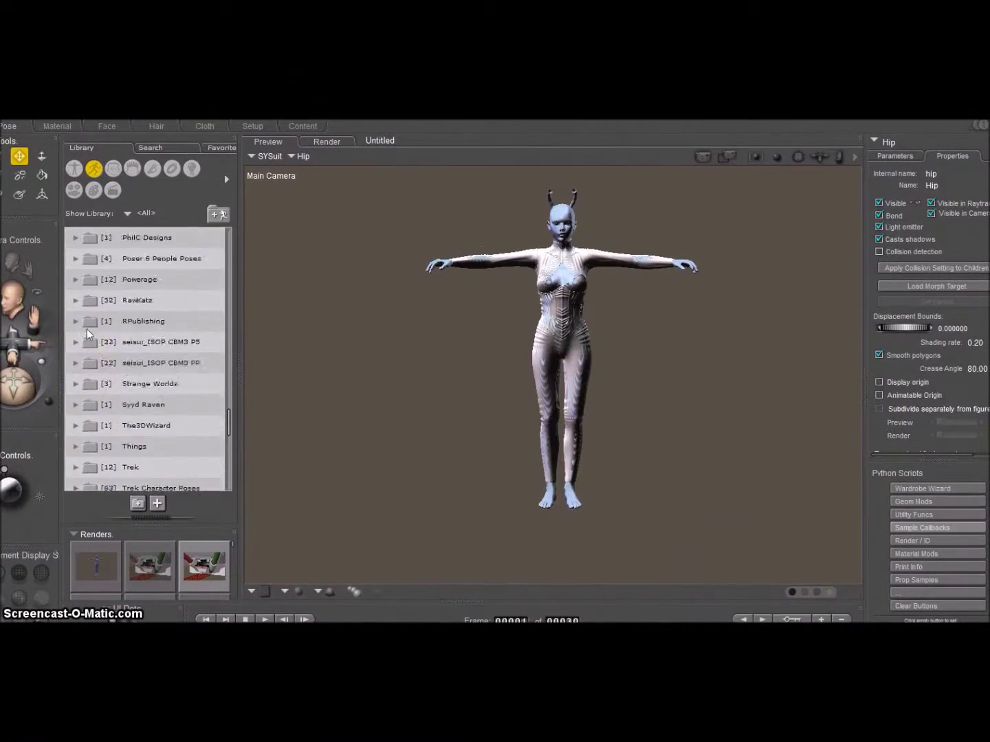
- Conform the SYSuit to the Victoria4 alien woman
scroll(86, 330, "down", 5)
scroll(87, 330, "down", 5)
left_click(52, 181)
left_click(541, 402)
left_click(874, 175)
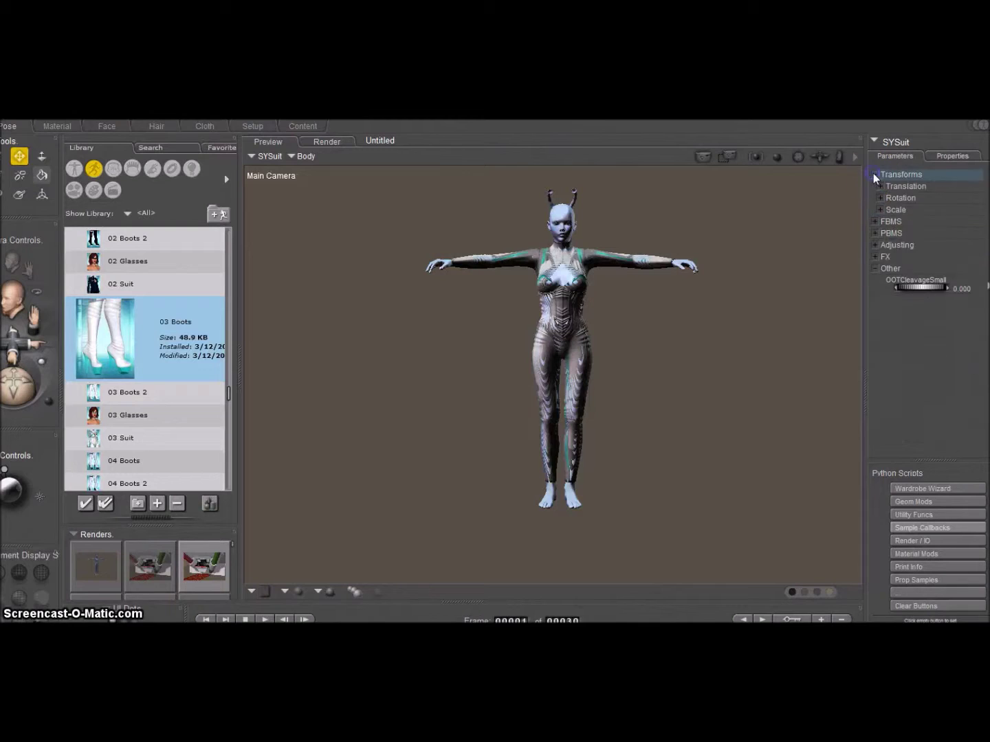
left_click(874, 186)
- Load the Mini Bar Bar counter and BarStool props, placing the bar beside the woman
left_click(172, 169)
scroll(99, 380, "down", 5)
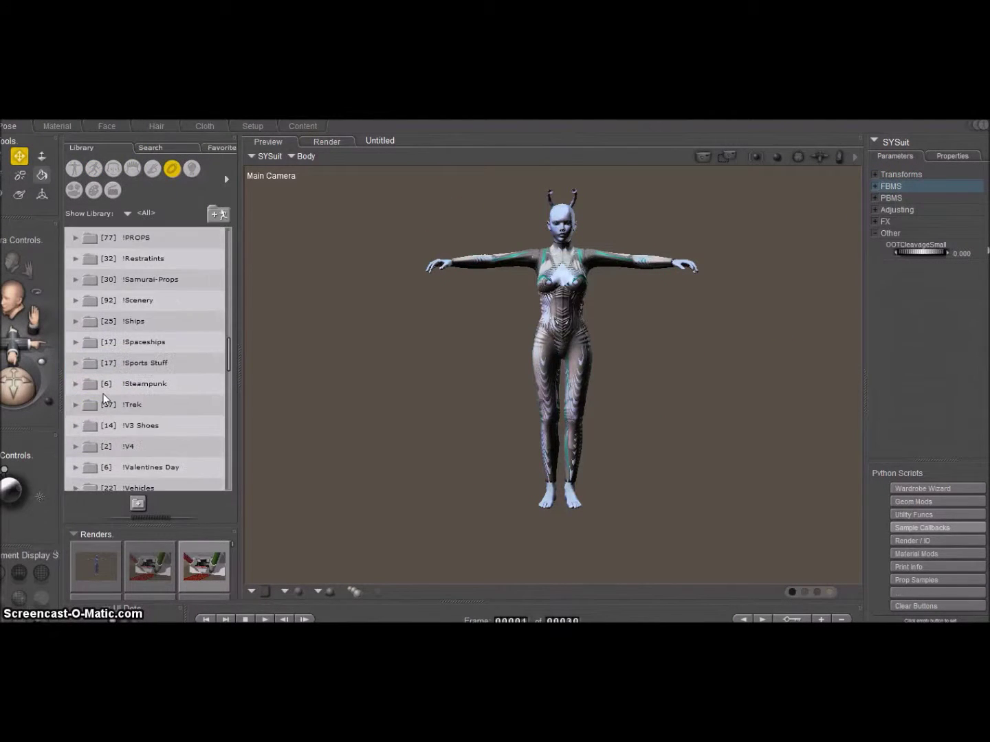
left_click(103, 394)
double_click(122, 262)
left_click_drag(935, 343, 915, 341)
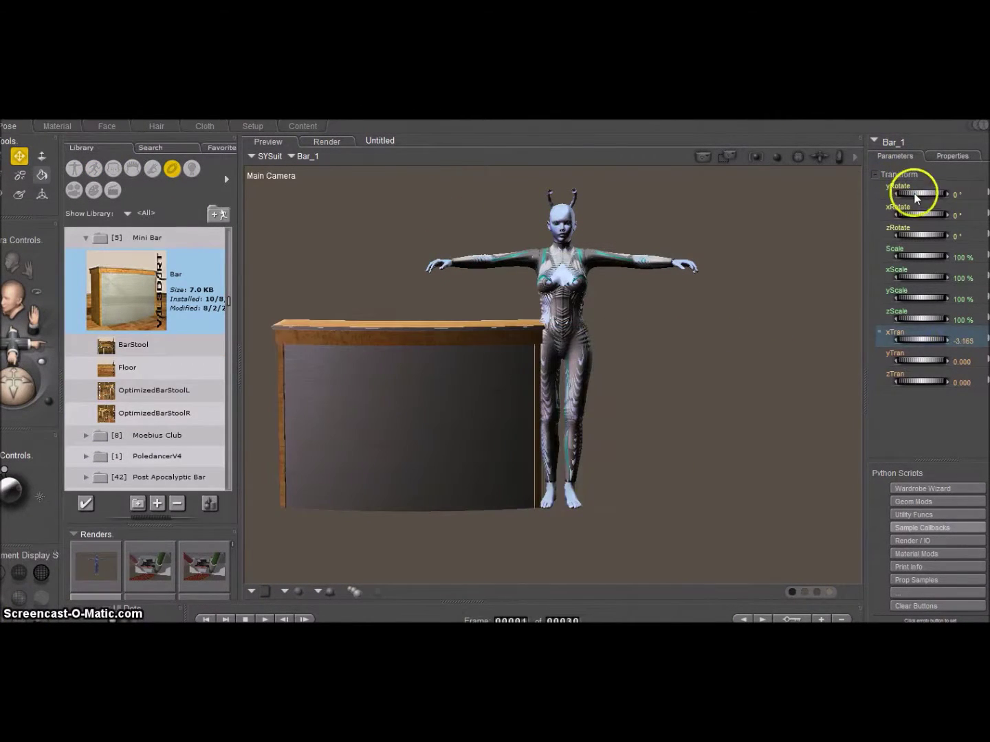
left_click_drag(913, 196, 894, 195)
double_click(133, 345)
- Apply the Mini Bar Pose02R sitting pose to the woman
left_click(561, 216)
left_click(94, 168)
left_click(564, 203)
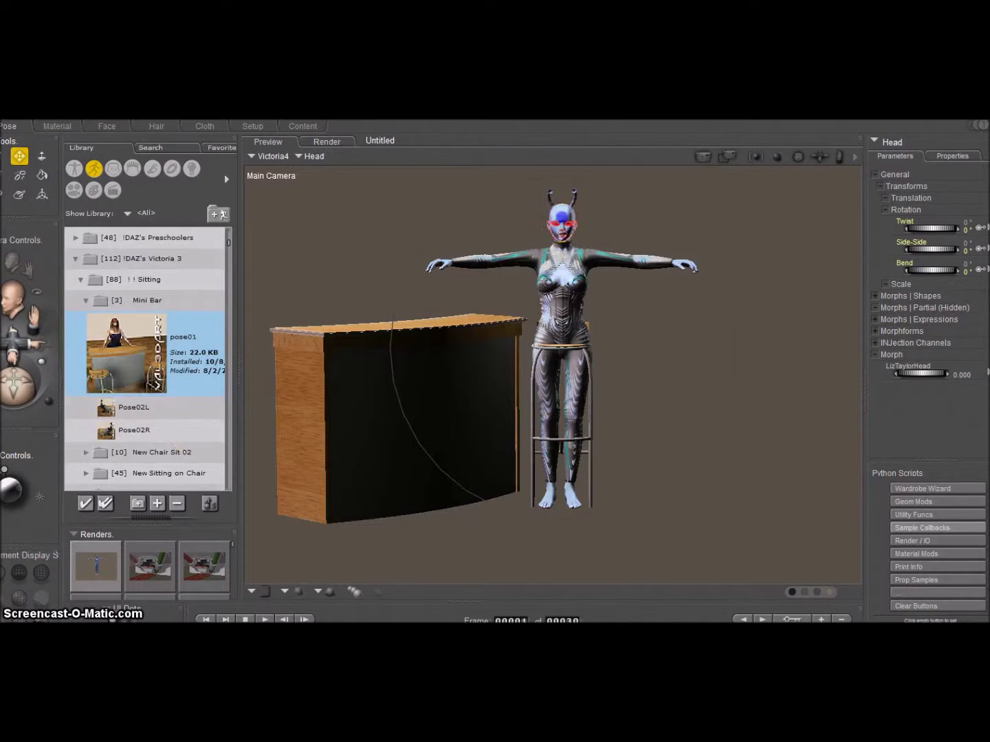
double_click(126, 399)
left_click(892, 141)
- Rotate the woman to 96° and translate her onto the stool beside the bar
left_click(891, 286)
left_click_drag(928, 292, 952, 292)
left_click_drag(931, 217, 911, 217)
mouse_move(931, 259)
left_mouse_down()
mouse_move(923, 263)
mouse_move(938, 260)
left_mouse_up()
mouse_move(931, 217)
left_mouse_down()
mouse_move(914, 217)
mouse_move(949, 239)
mouse_move(918, 258)
left_mouse_up()
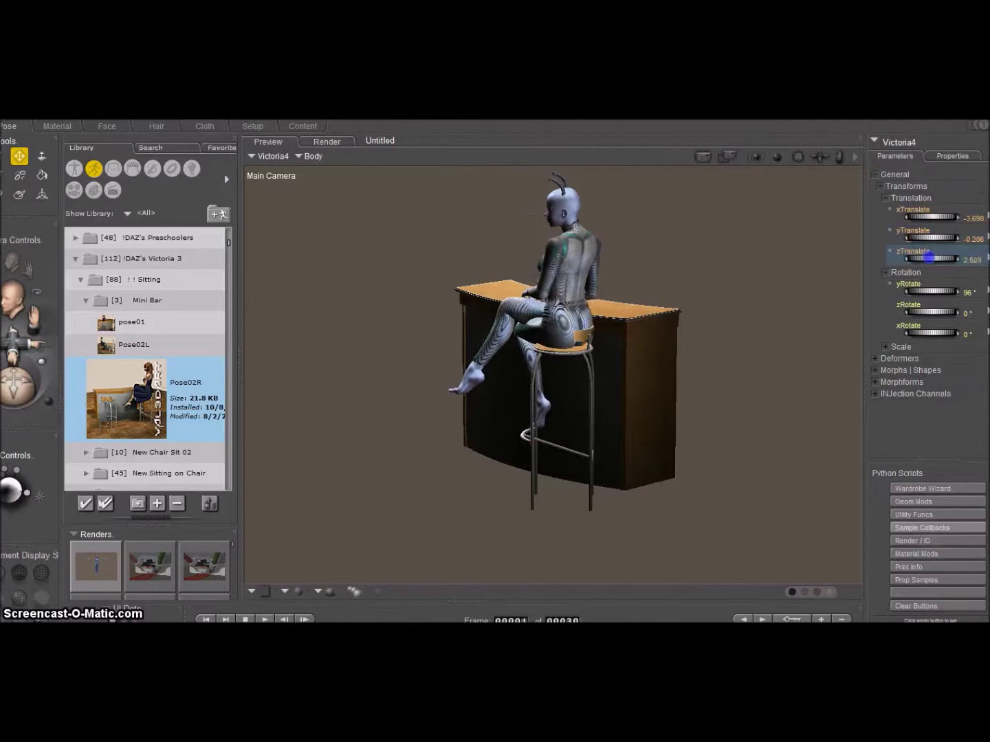
- Add SY Boot L conformed to Victoria4 and apply the 03 Boots preset
left_click(75, 169)
double_click(110, 288)
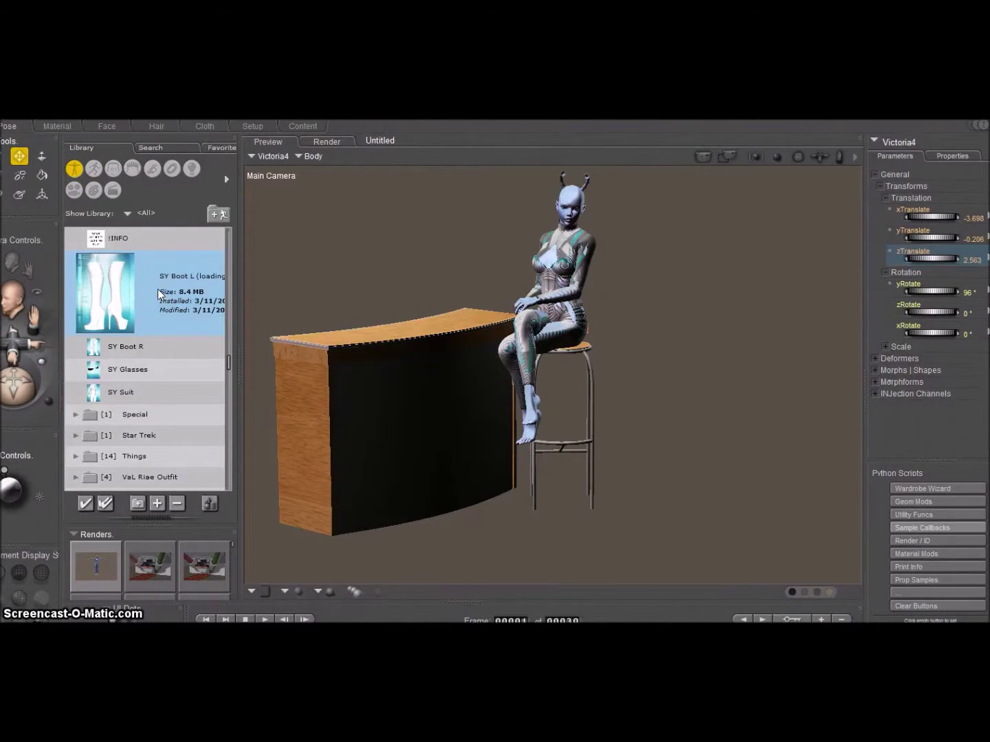
left_click(73, 170)
left_click(485, 382)
left_click(543, 402)
left_click(95, 169)
left_click_drag(232, 270, 232, 454)
left_click(141, 295)
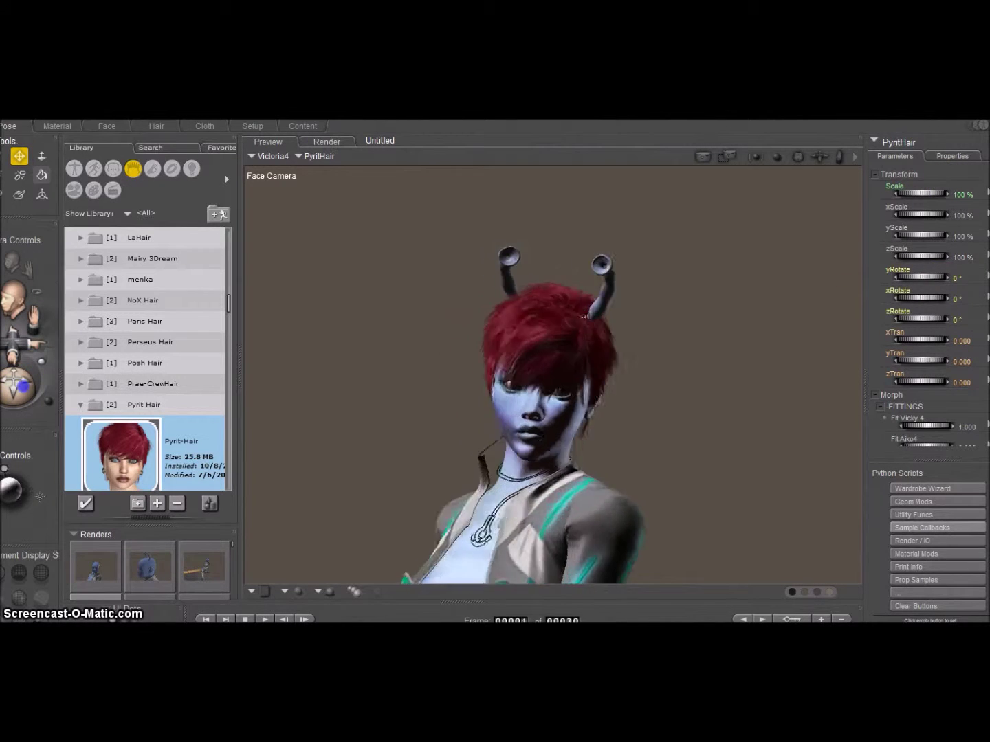
- Tilt the head upright and colour the Pyrit hair light blonde with MAT Pyrit Color 03
left_click(490, 424)
mouse_move(921, 249)
left_mouse_down()
mouse_move(931, 243)
mouse_move(926, 268)
left_mouse_up()
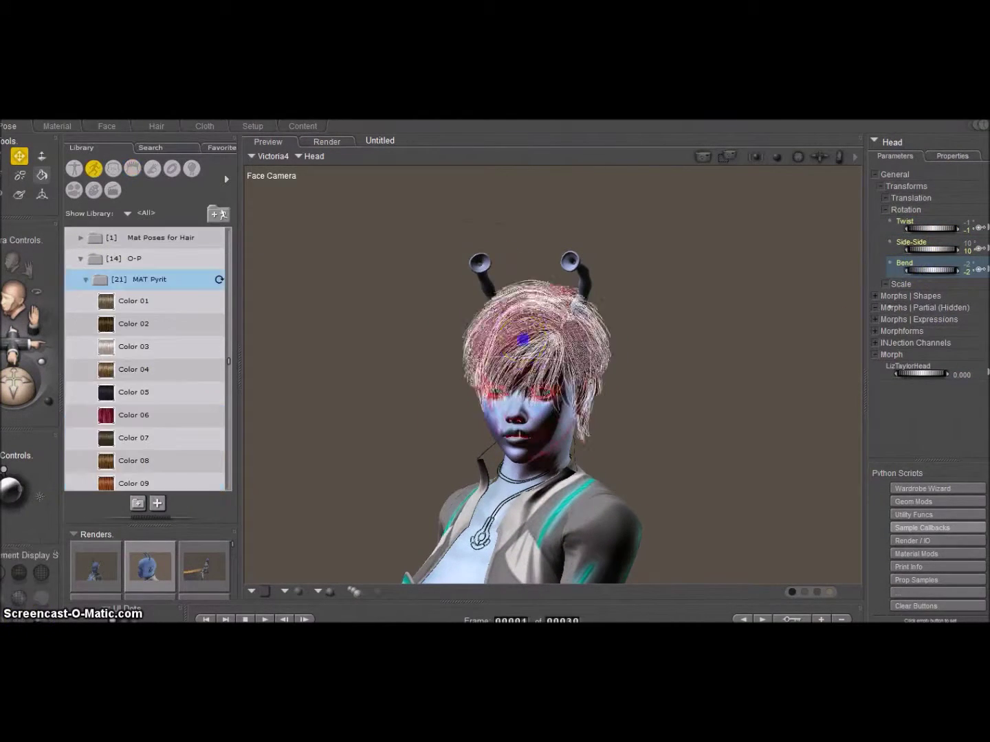
left_click(137, 347)
double_click(158, 381)
left_click(187, 51)
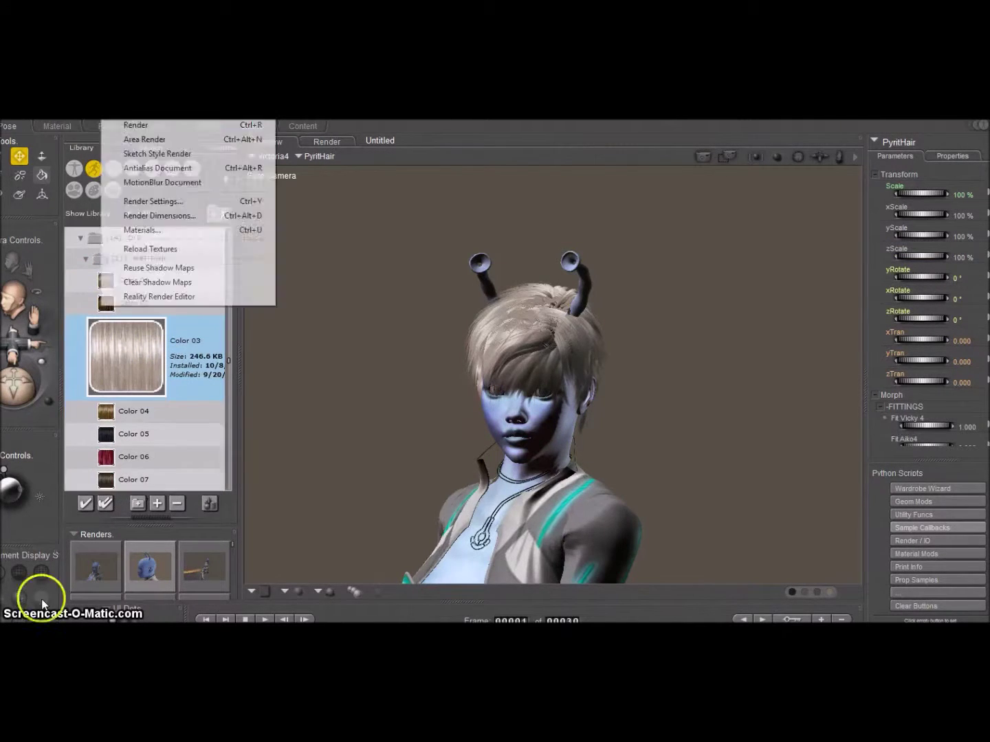
- Set the hair's FrontStyles Front shorter morph to 1
scroll(922, 310, "down", 2)
left_click(881, 411)
scroll(926, 276, "down", 5)
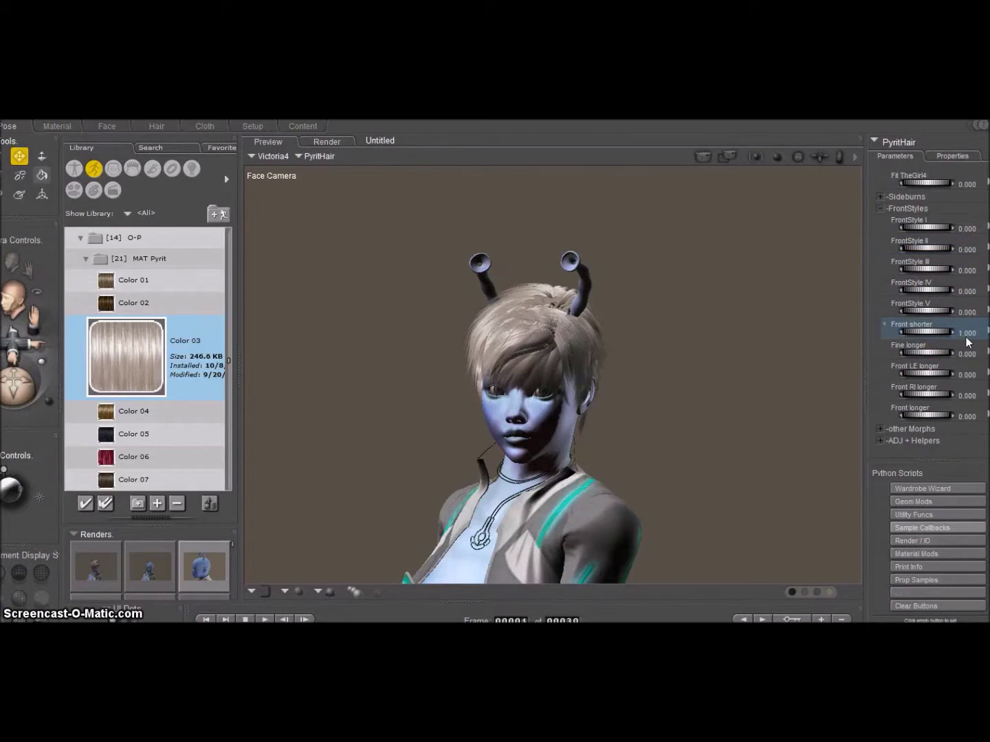
left_click(75, 169)
scroll(190, 321, "down", 5)
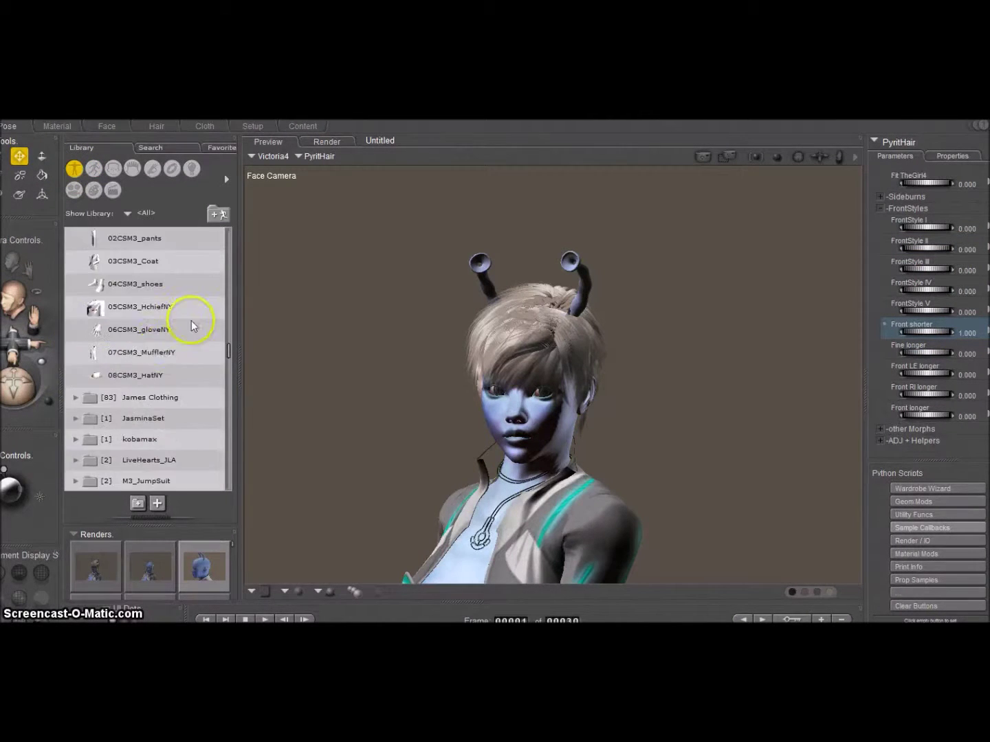
- Try SY Glasses on the woman with the 03 Glasses preset and render a preview
scroll(133, 374, "down", 3)
double_click(126, 261)
left_click(543, 402)
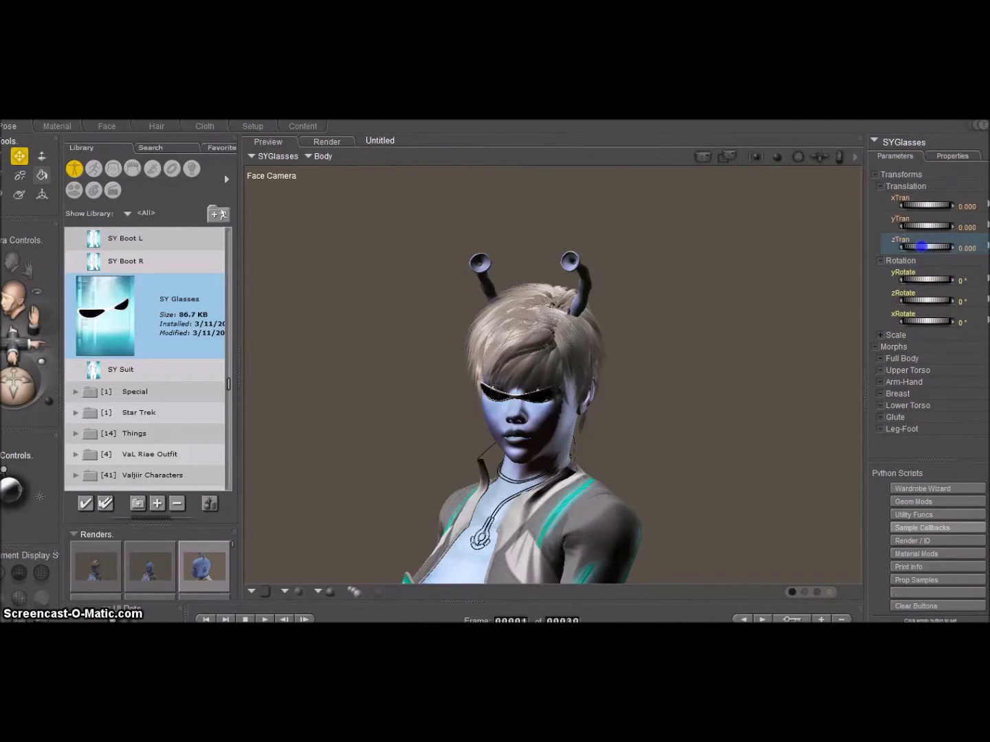
left_click(498, 373)
left_click(94, 169)
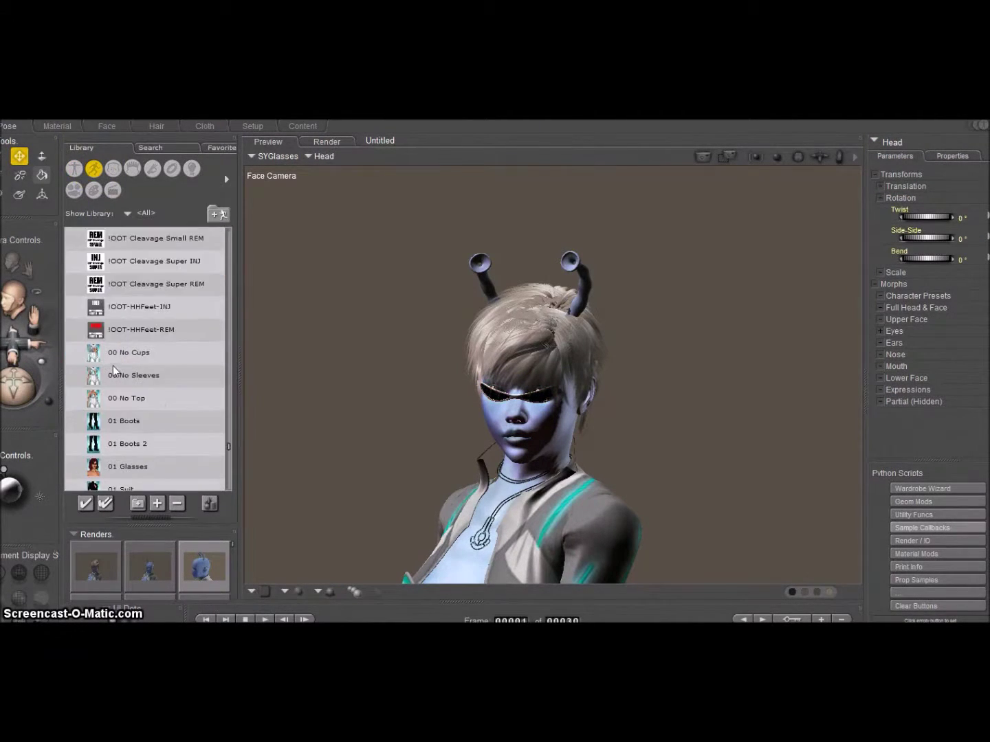
double_click(139, 364)
left_click(116, 128)
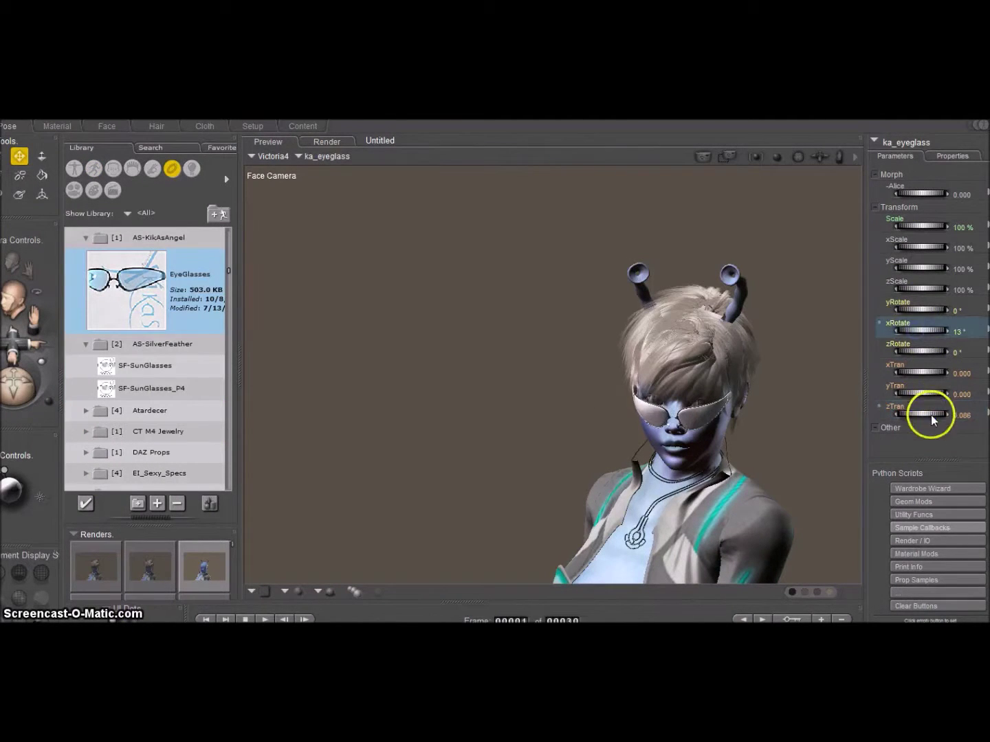
- Replace the glasses with GMC Shades02, tilted 10° with yTran 0.026 and zTran 0.070
left_click_drag(27, 343, 878, 446)
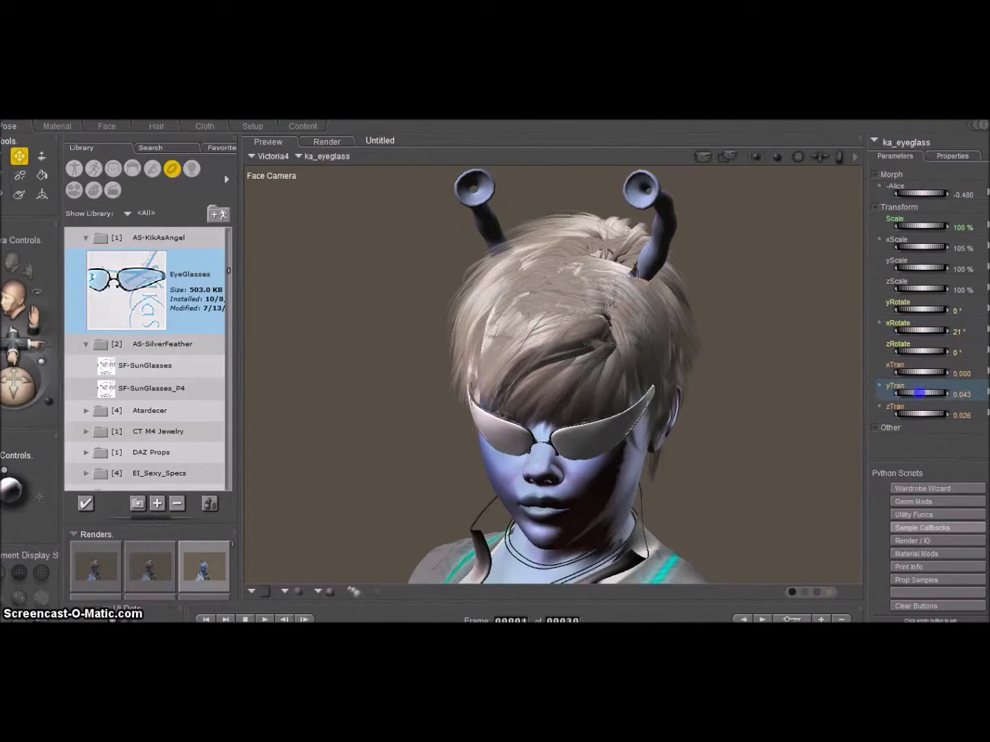
key("Delete")
scroll(144, 358, "down", 5)
left_click(138, 416)
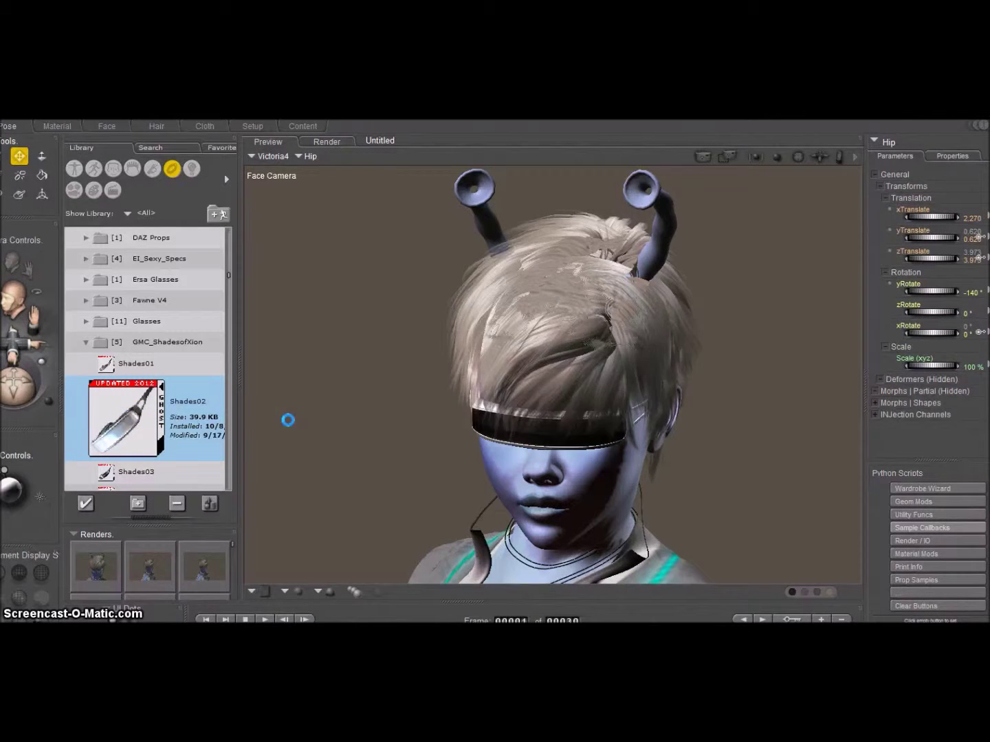
left_click_drag(913, 299, 921, 297)
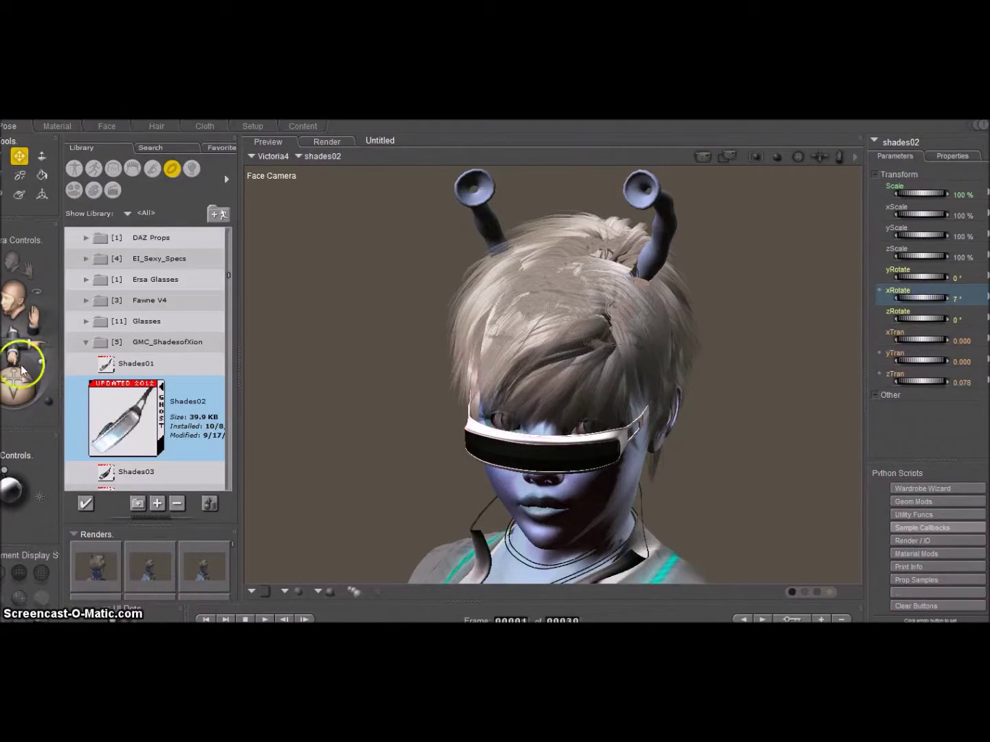
left_click_drag(21, 369, 563, 211)
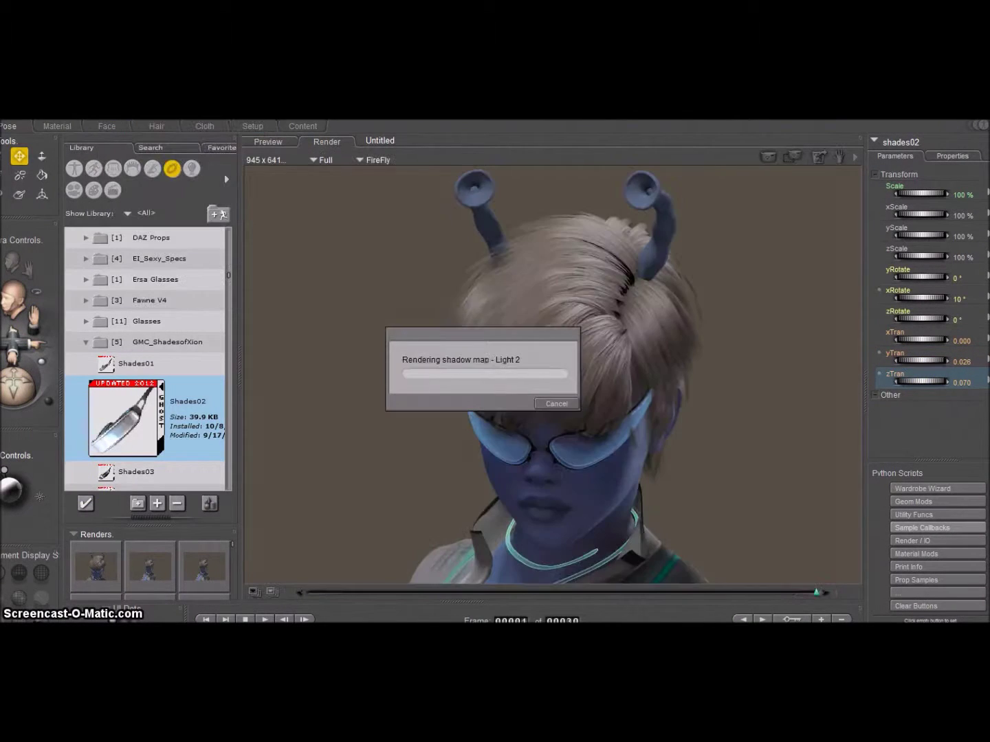
left_click(15, 302)
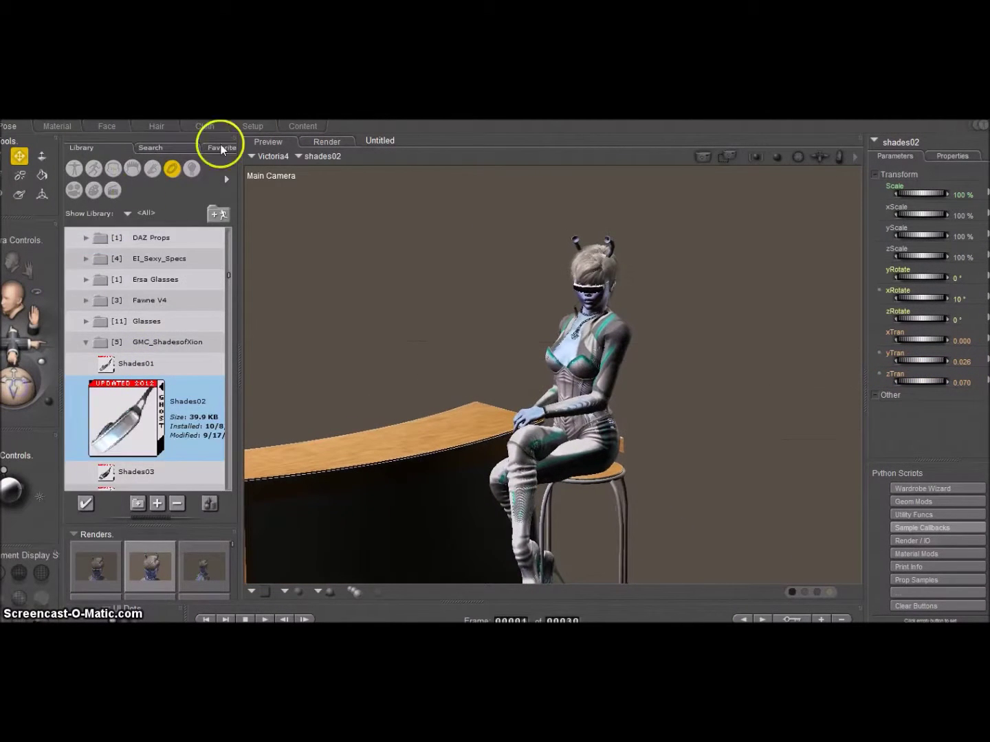
- Add the pink Evo-Girl robot and apply the pose01 pose
left_click(74, 169)
scroll(145, 357, "down", 5)
left_click(138, 467)
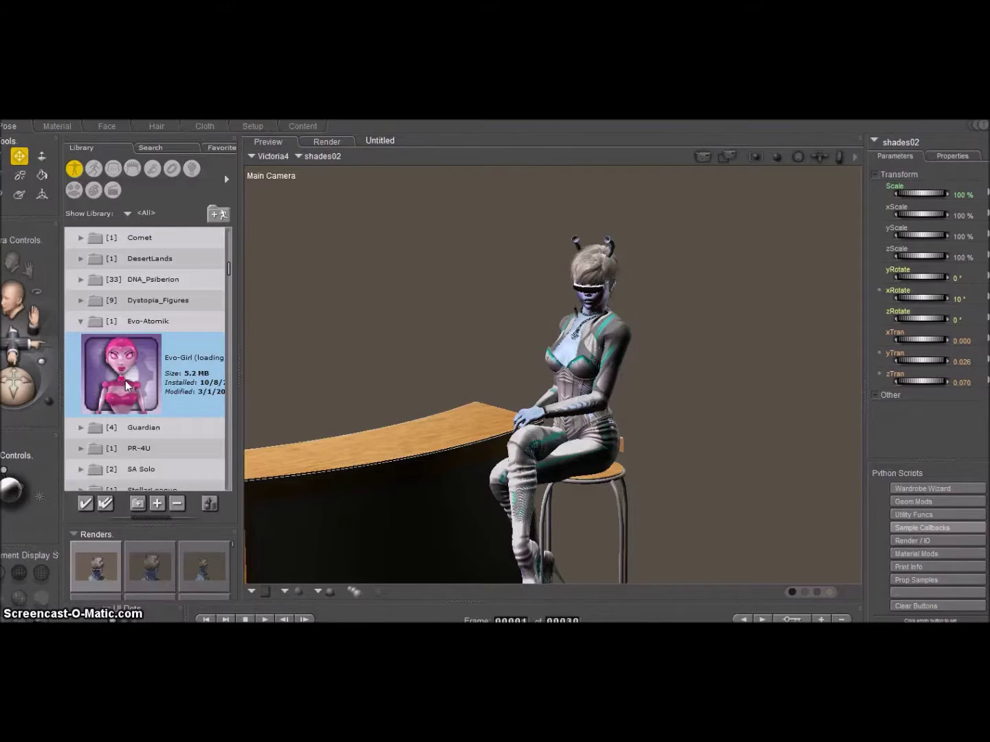
left_click(93, 168)
scroll(145, 357, "up", 5)
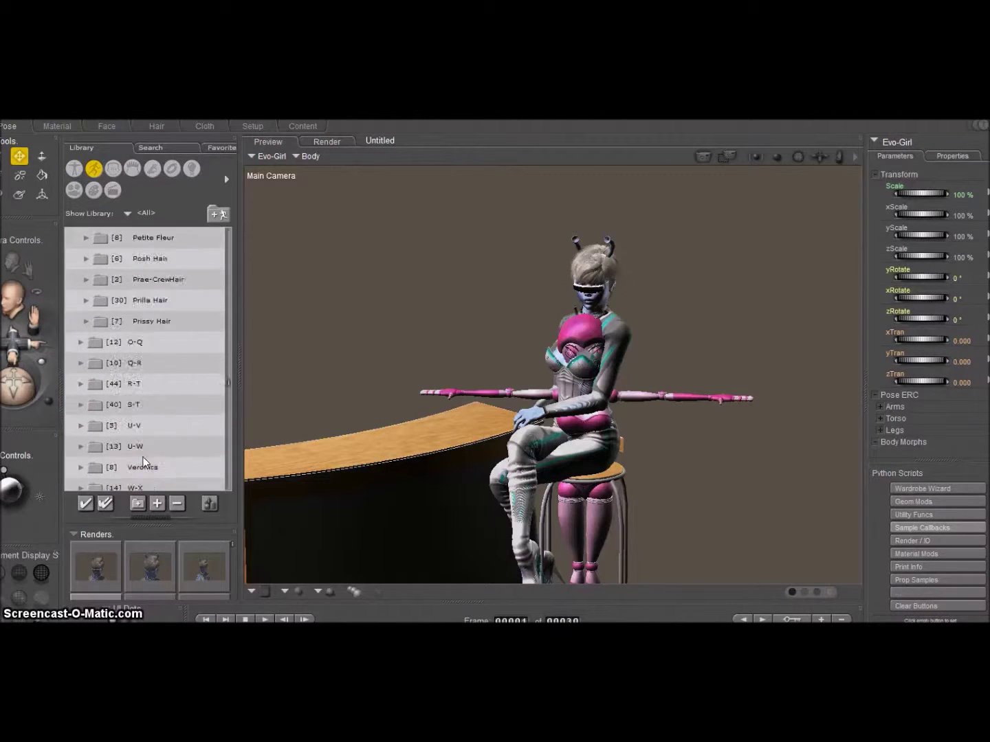
double_click(126, 331)
- Turn and slide the robot behind the bar, facing the woman
left_click_drag(919, 276, 928, 277)
mouse_move(918, 339)
left_mouse_down()
mouse_move(900, 339)
mouse_move(918, 361)
mouse_move(912, 338)
left_mouse_up()
left_click_drag(919, 277, 925, 276)
left_click_drag(919, 381, 891, 337)
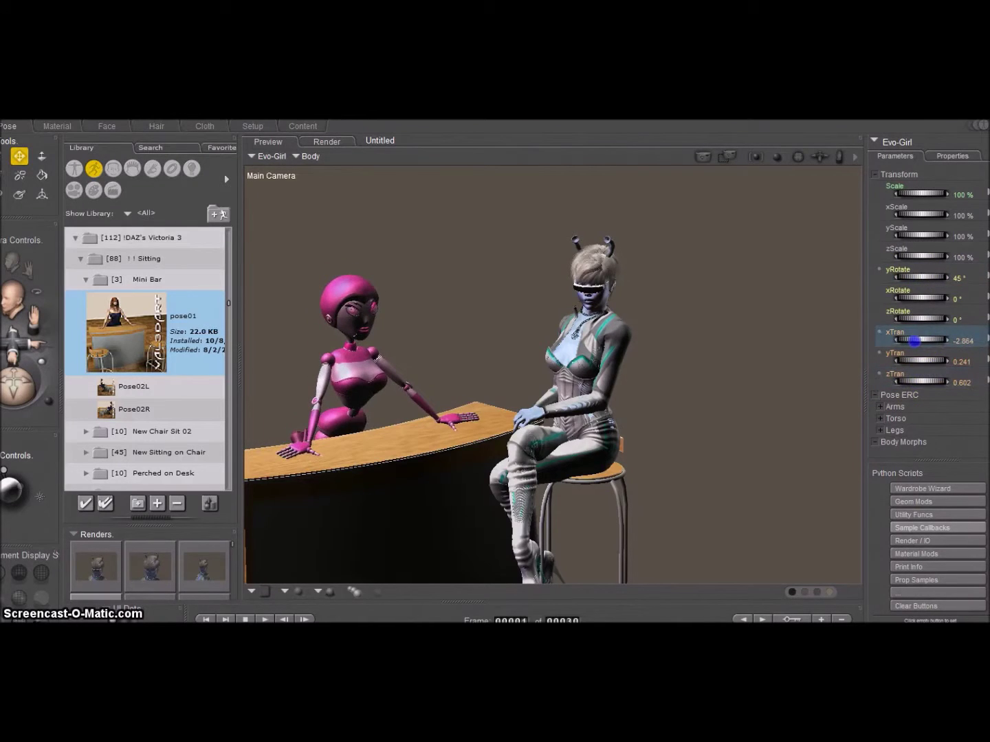
left_click_drag(440, 481, 402, 482)
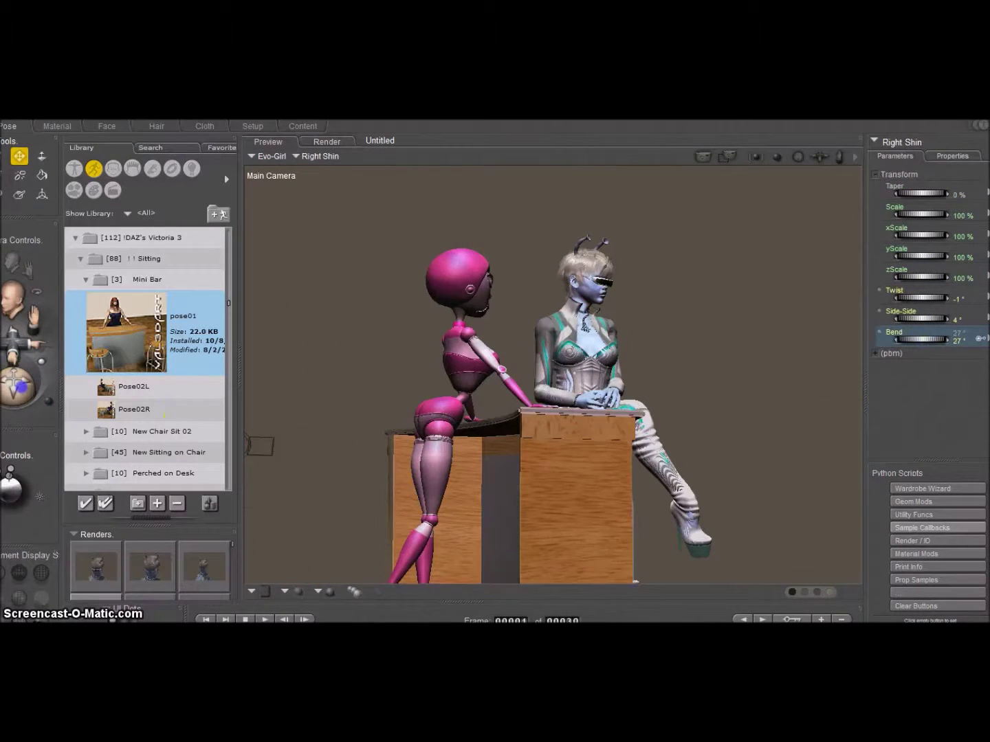
left_click_drag(21, 386, 42, 384)
left_click_drag(14, 340, 28, 343)
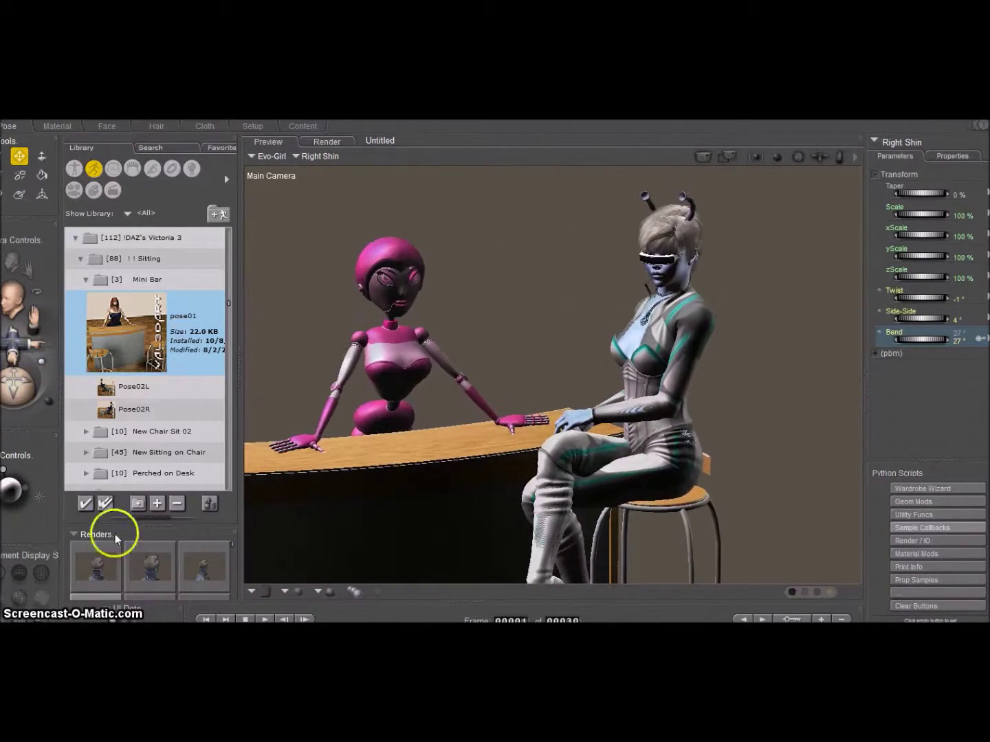
left_click_drag(918, 277, 904, 275)
mouse_move(923, 339)
left_mouse_down()
mouse_move(907, 339)
mouse_move(915, 381)
left_mouse_up()
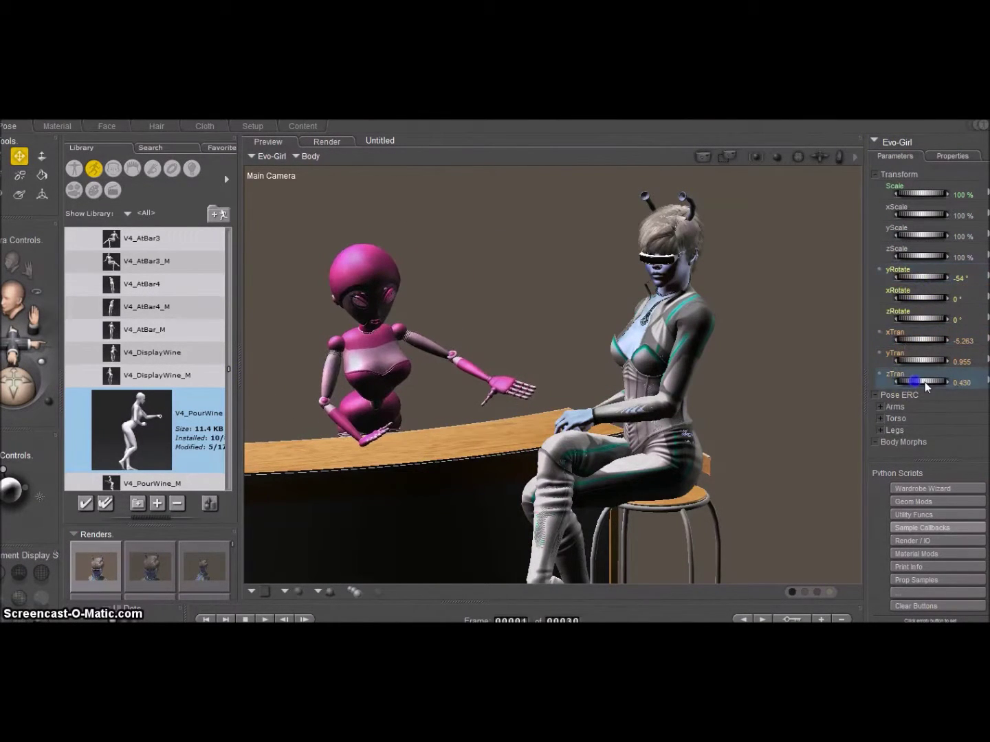
- Re-pose the woman with V4_AtBar3 and move her back beside the bar
left_click(670, 276)
double_click(145, 261)
left_click(875, 141)
mouse_move(915, 292)
left_mouse_down()
mouse_move(933, 298)
mouse_move(893, 298)
left_mouse_up()
left_click_drag(619, 277, 798, 276)
scroll(165, 376, "up", 3)
double_click(157, 426)
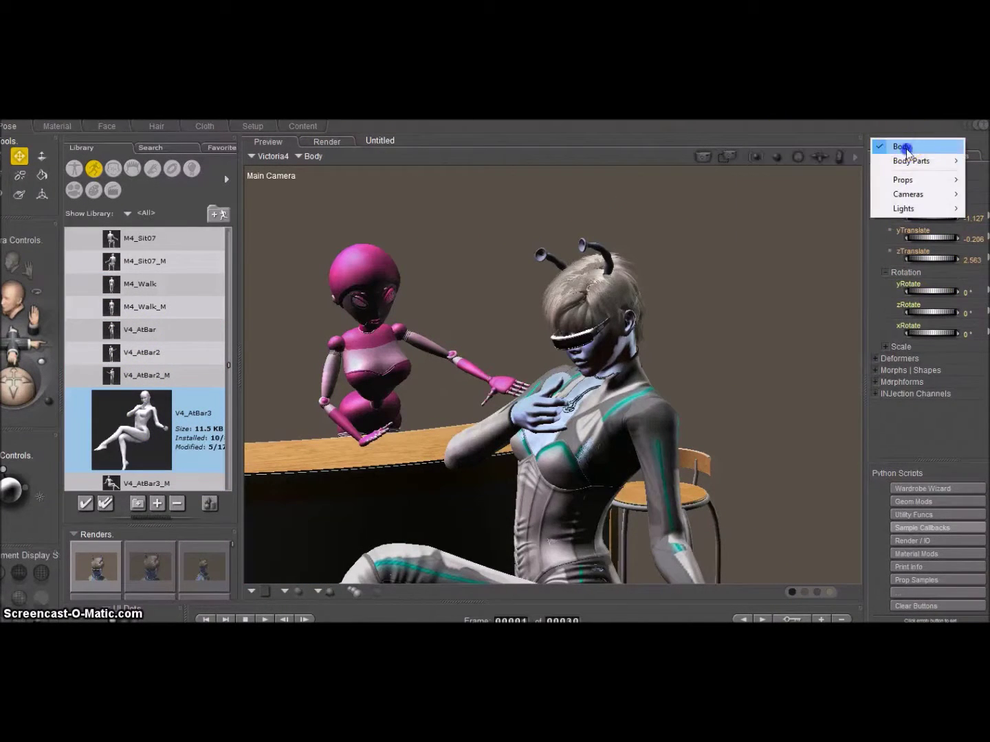
left_click(902, 145)
mouse_move(928, 259)
left_mouse_down()
mouse_move(907, 258)
mouse_move(926, 218)
mouse_move(918, 218)
mouse_move(936, 258)
mouse_move(924, 261)
left_mouse_up()
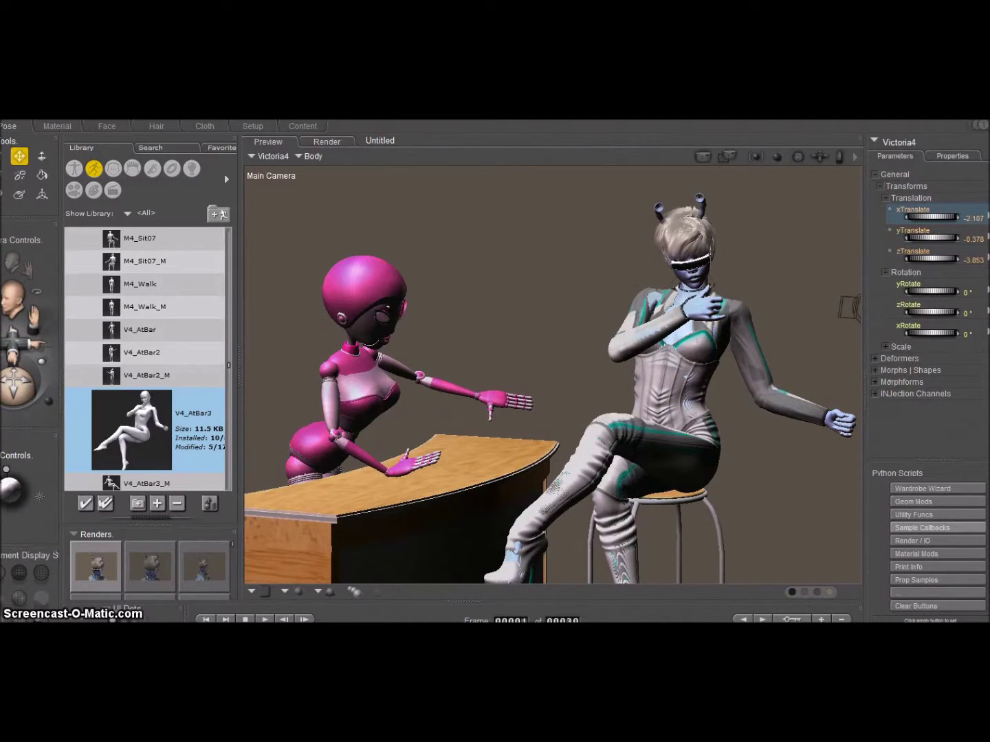
- Select the robot's left hand
left_click(406, 466)
scroll(922, 436, "down", 5)
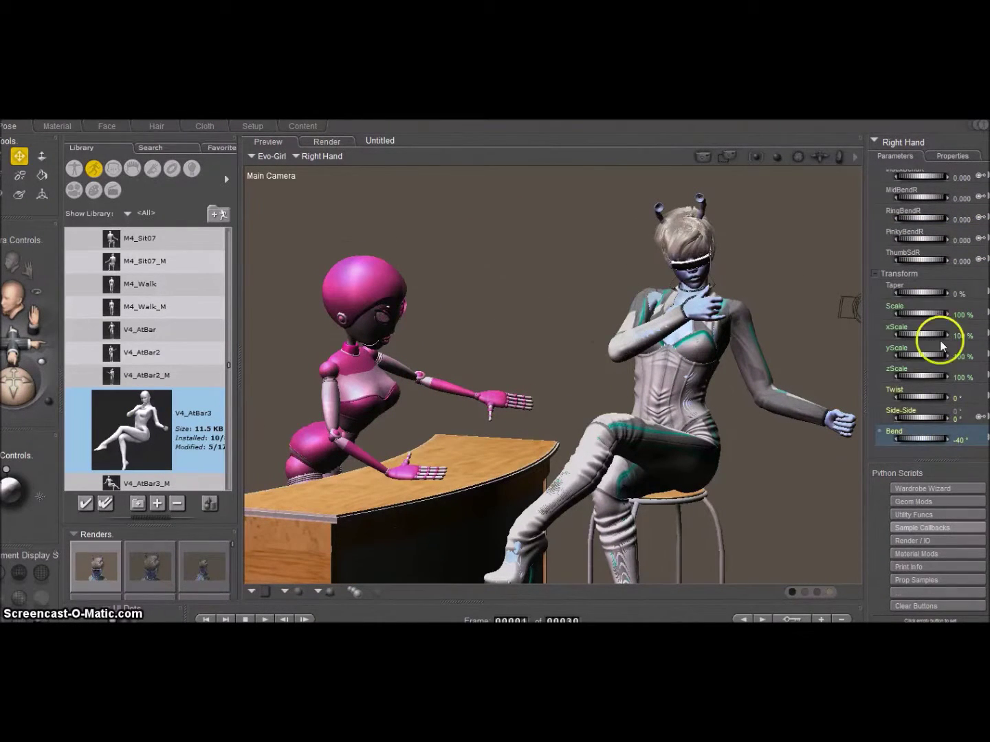
left_click(490, 412)
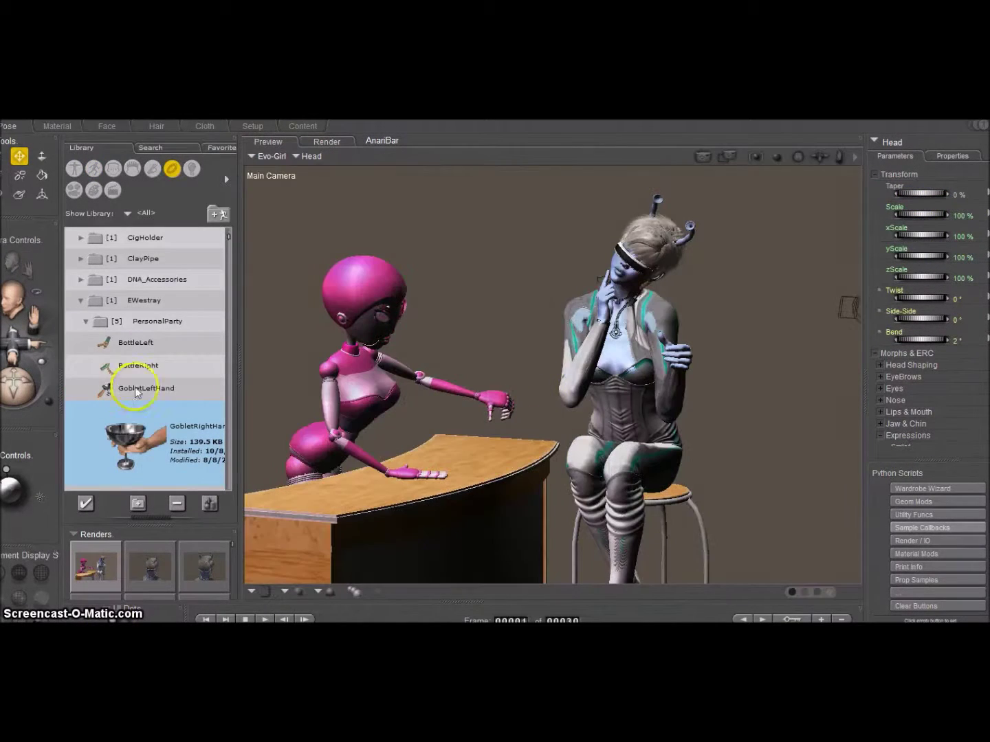
- Rotate and translate BottleLeft into the robot's grip, then test-render
left_click(143, 373)
left_click(28, 266)
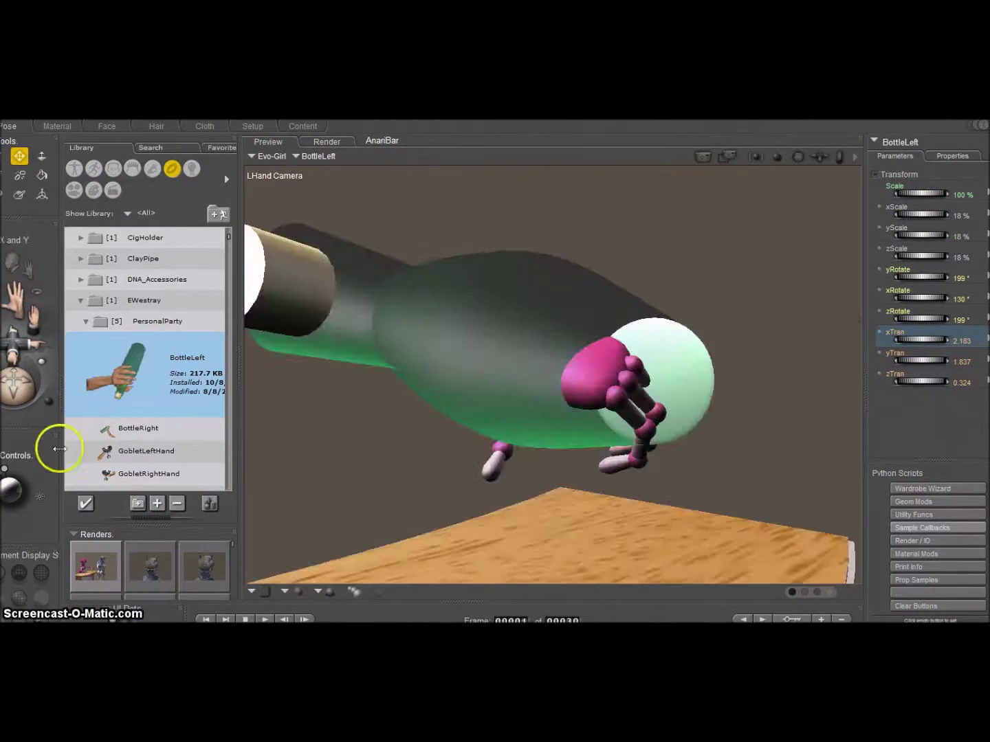
mouse_move(921, 382)
left_mouse_down()
mouse_move(906, 382)
mouse_move(909, 359)
left_mouse_up()
left_click_drag(924, 277, 930, 309)
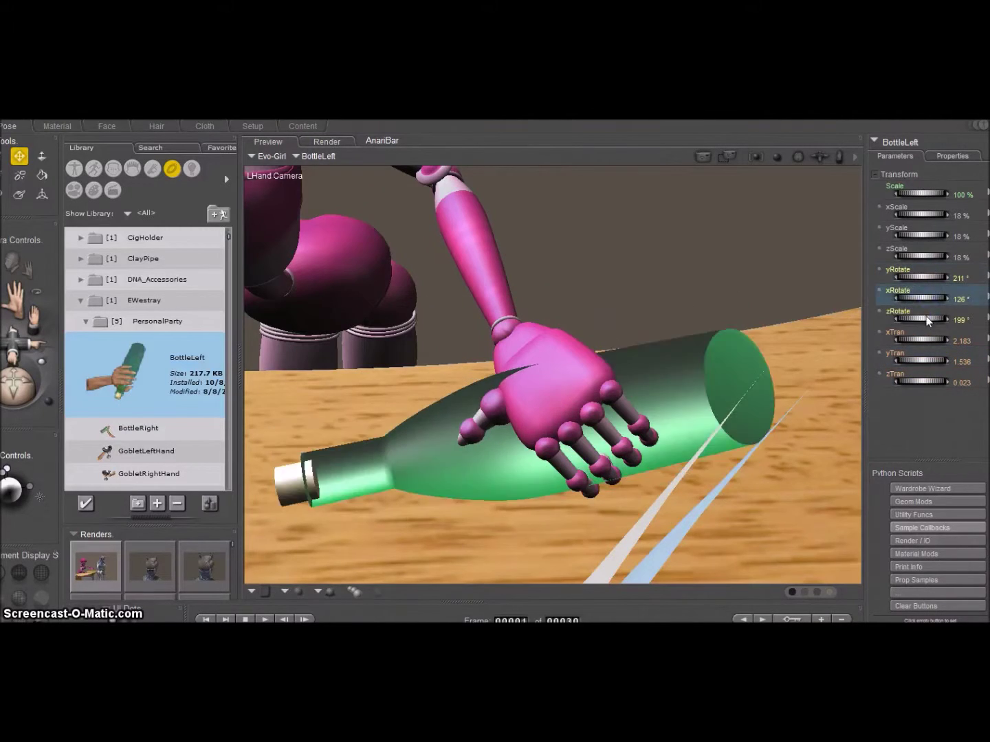
left_click_drag(935, 359, 925, 359)
left_click_drag(937, 298, 915, 298)
left_click_drag(942, 339, 924, 360)
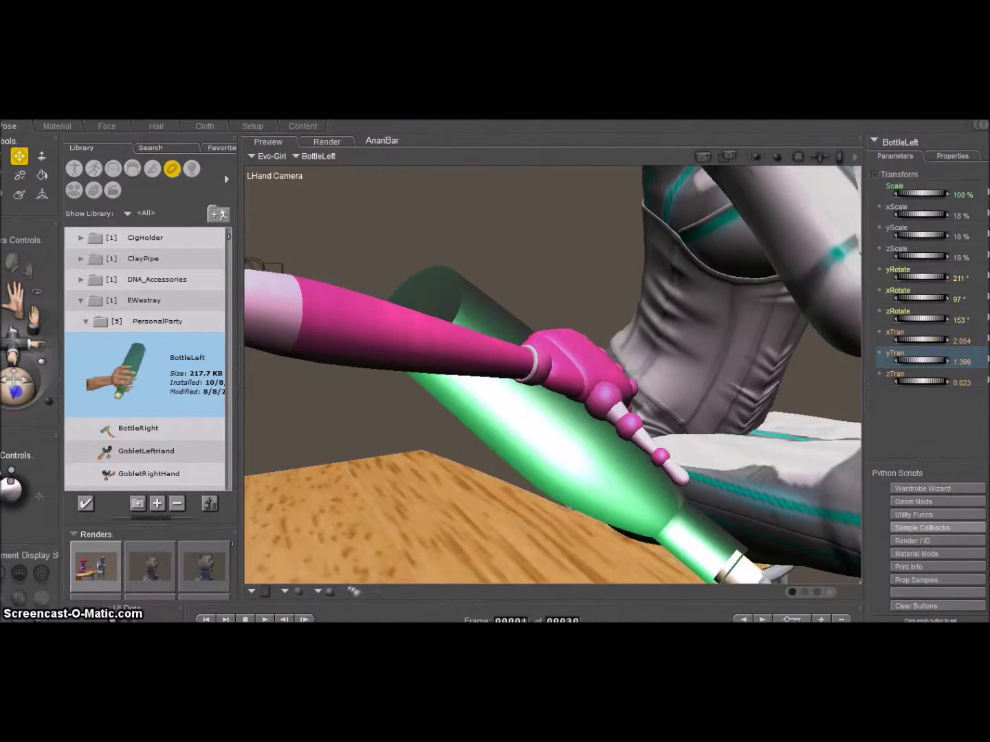
left_click_drag(18, 392, 14, 374)
left_click_drag(920, 360, 928, 341)
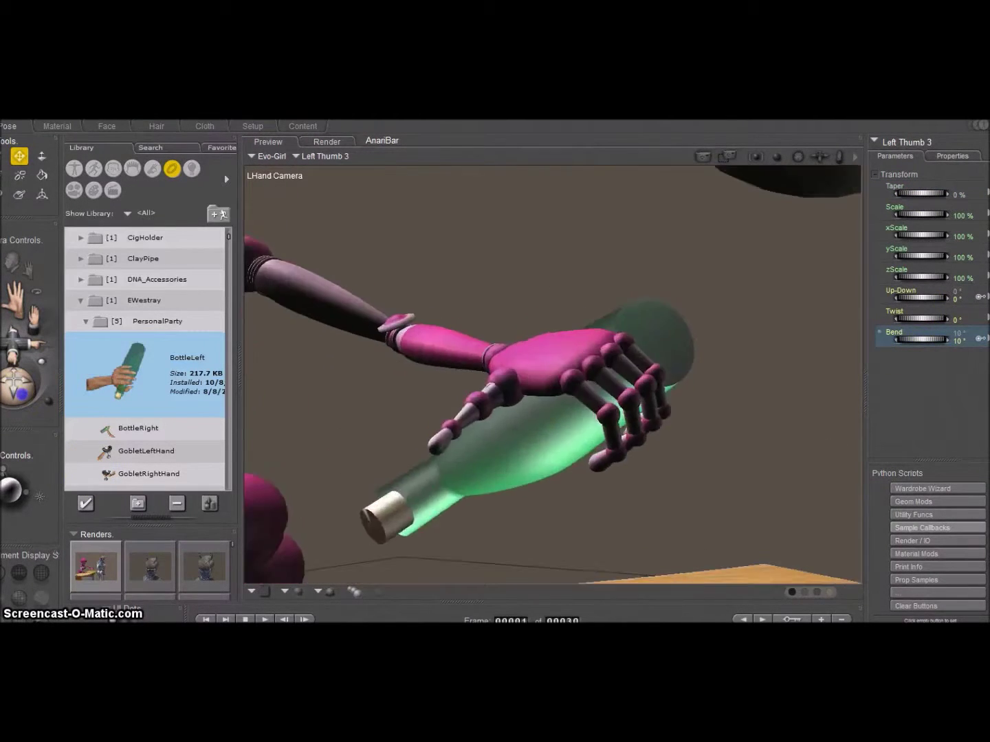
left_click(21, 243)
key("ctrl+r")
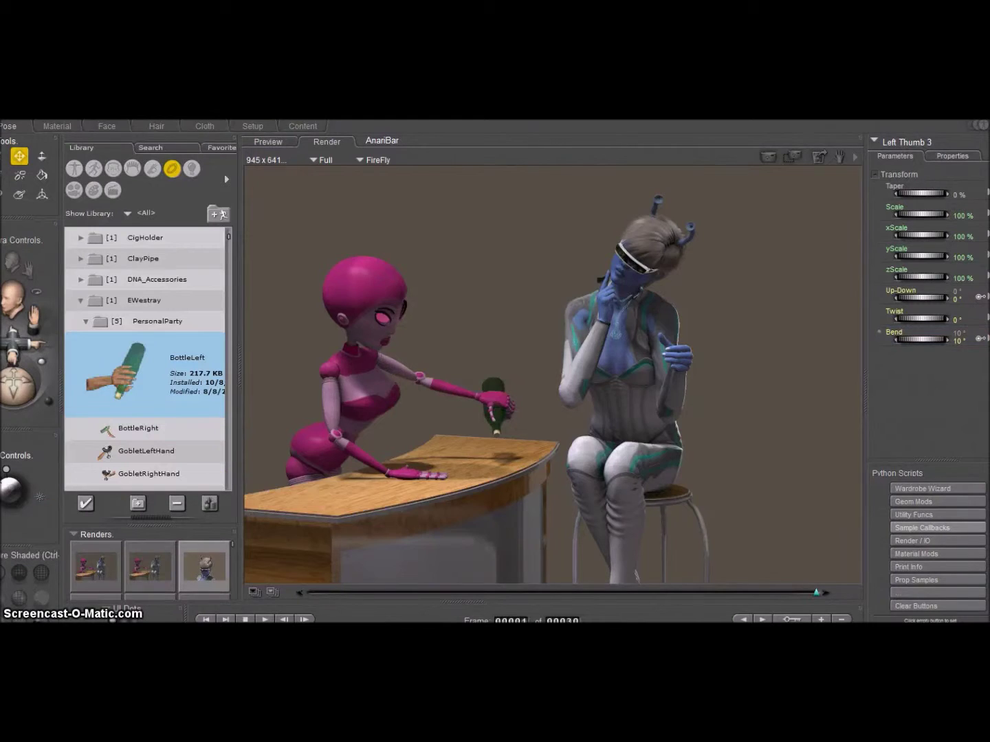
- Place the GobletLeftHand goblet in the alien woman's hand
left_click(139, 460)
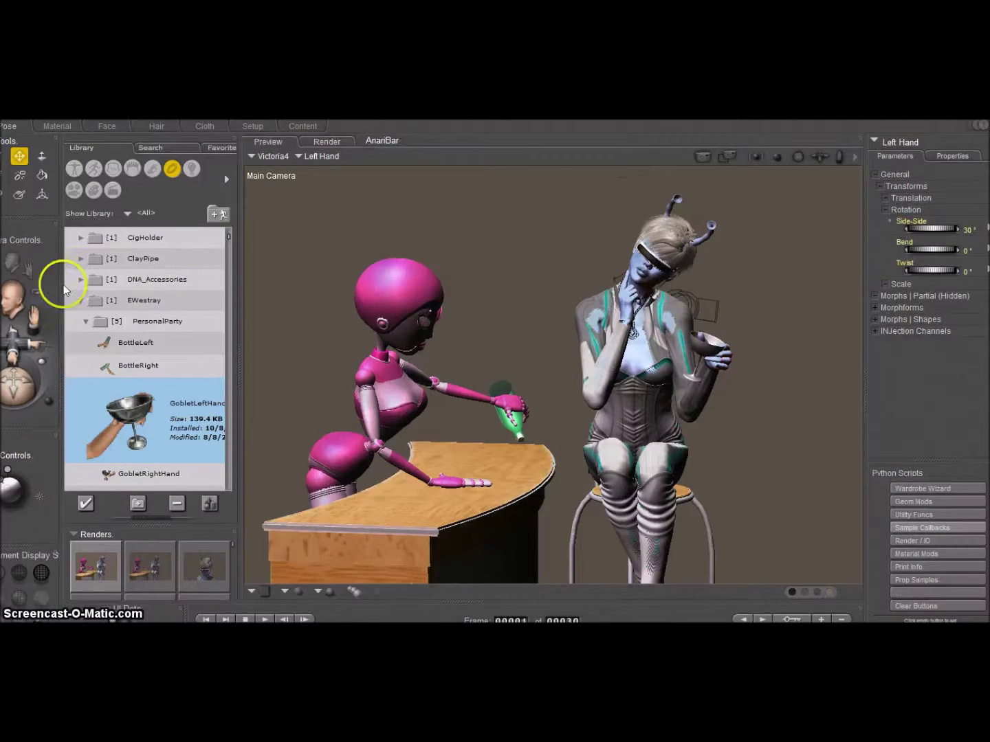
left_click_drag(912, 360, 913, 382)
key("ctrl+m")
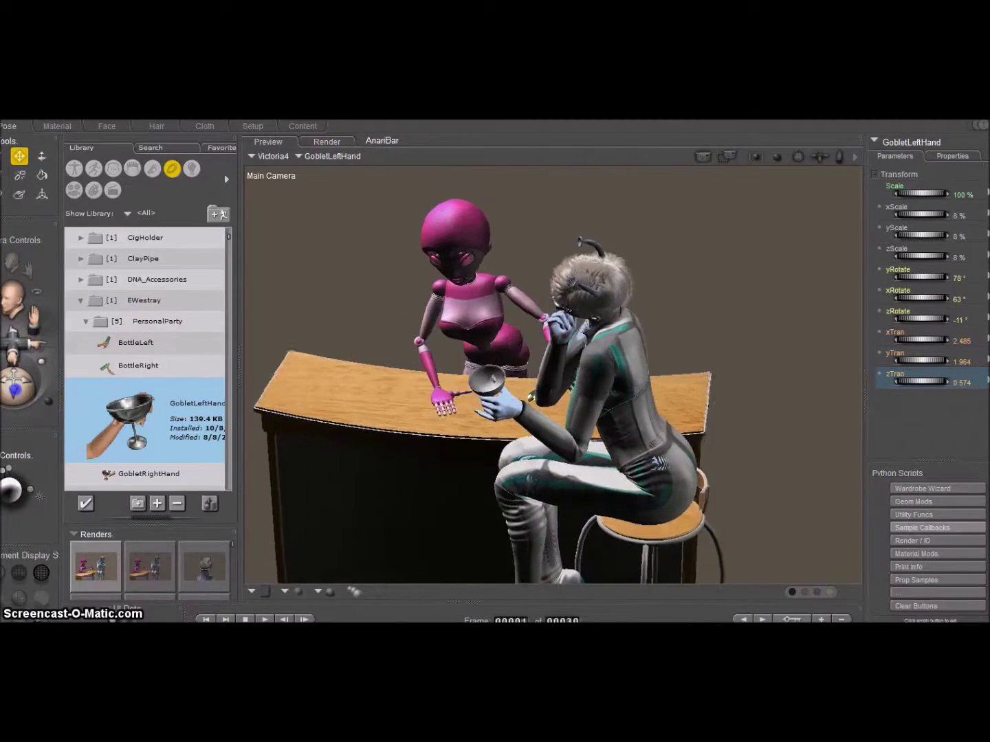
- Select the BottleLeft prop and open it in the Material room
mouse_move(21, 386)
left_mouse_down()
mouse_move(10, 393)
mouse_move(14, 343)
left_mouse_up()
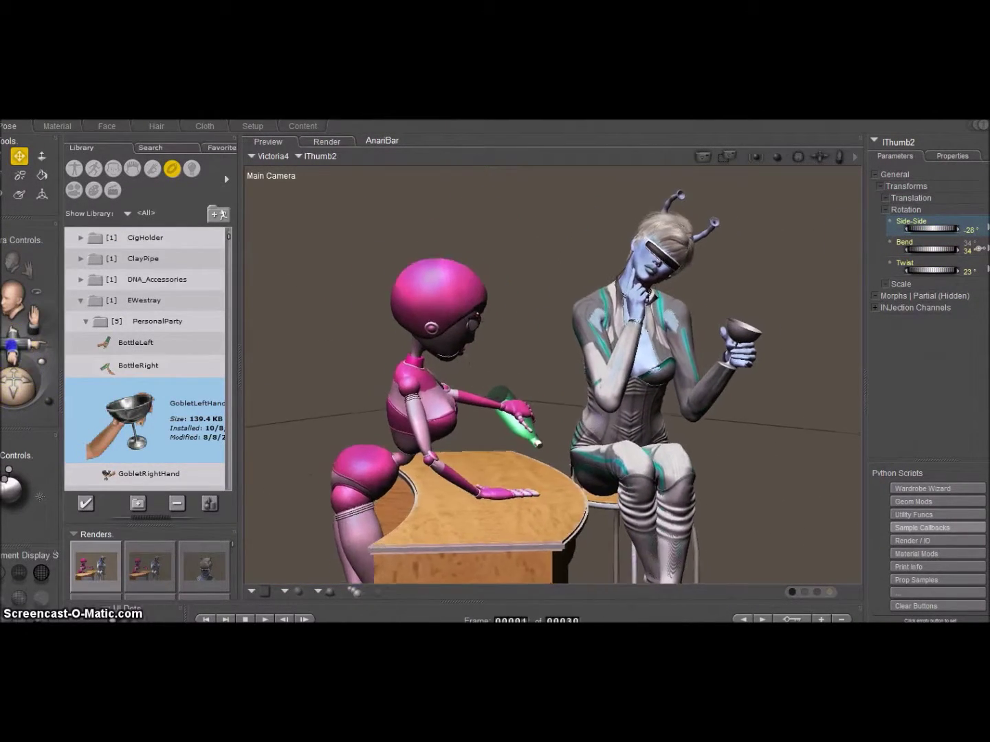
left_click(474, 418)
left_click(73, 136)
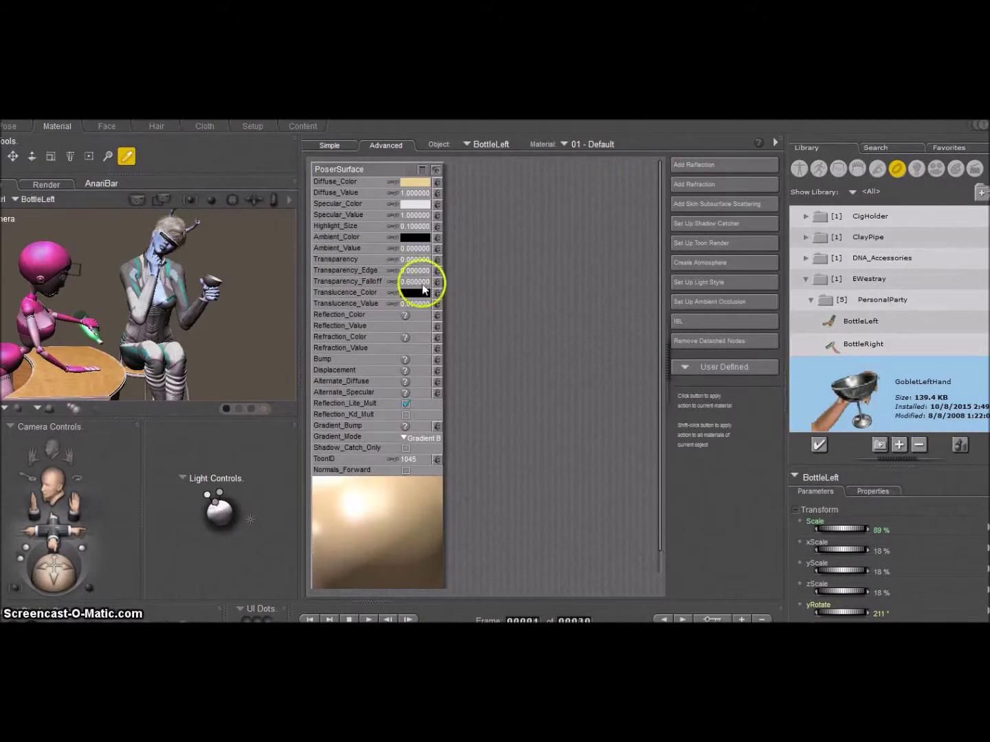
- Enable Transparency on BottleLeft's PoserSurface node and return to the Pose room
left_click(412, 282)
left_click(12, 128)
scroll(138, 343, "down", 5)
scroll(138, 357, "down", 5)
scroll(110, 399, "down", 5)
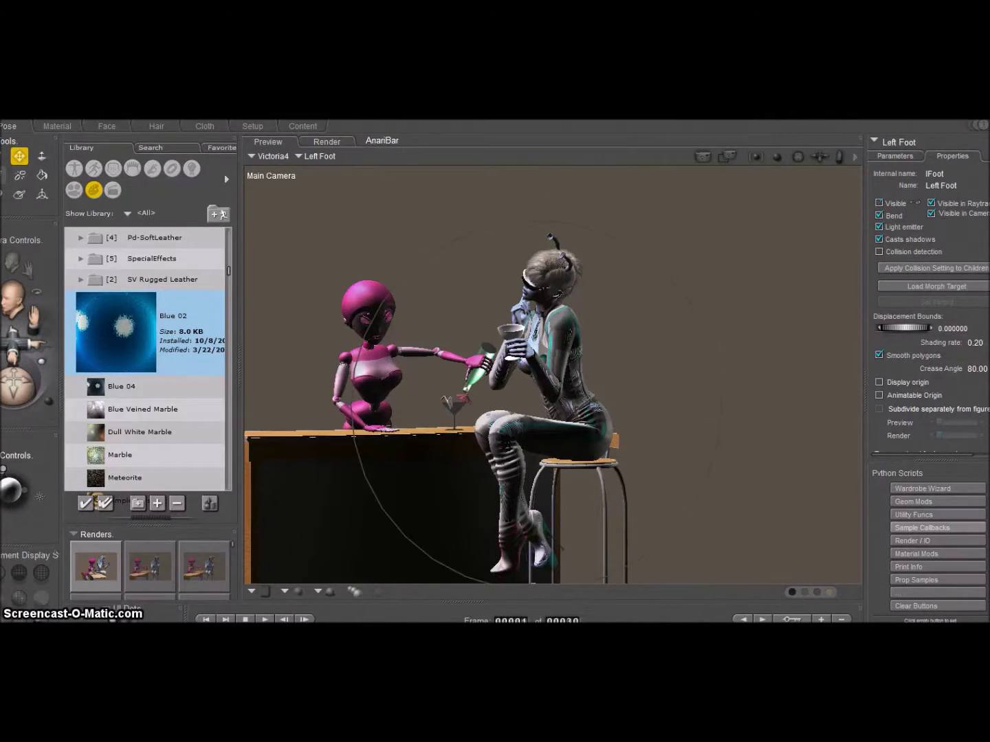
- Bend the alien woman's left thigh and set her right thigh bend to about -123
left_click(875, 141)
mouse_move(912, 161)
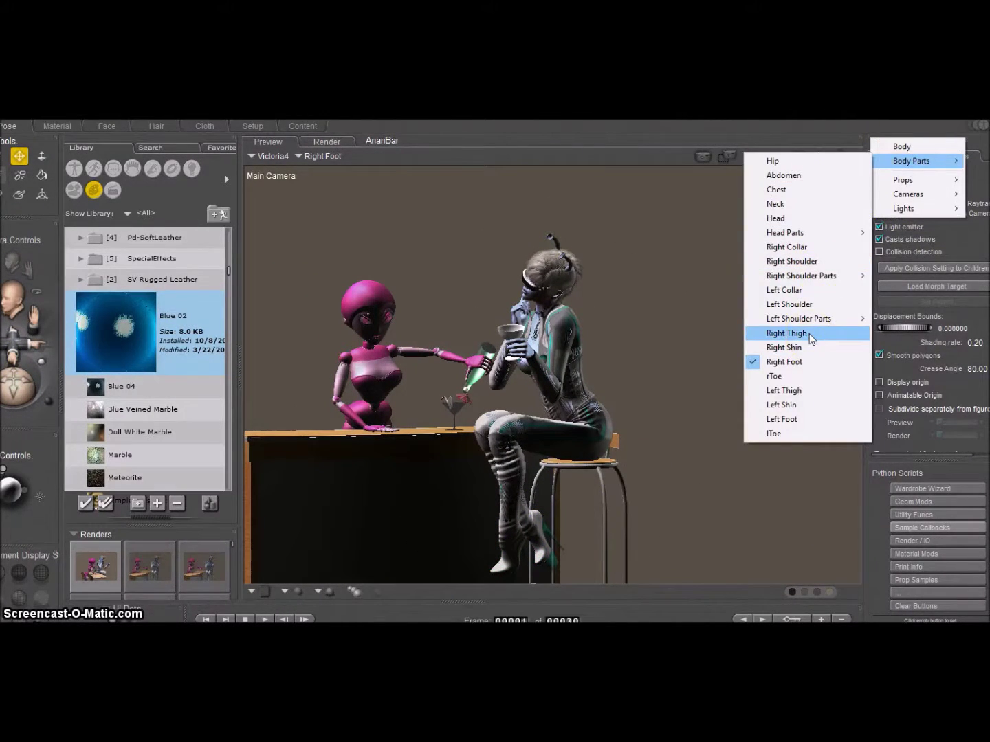
left_click(784, 390)
left_click_drag(914, 270, 908, 270)
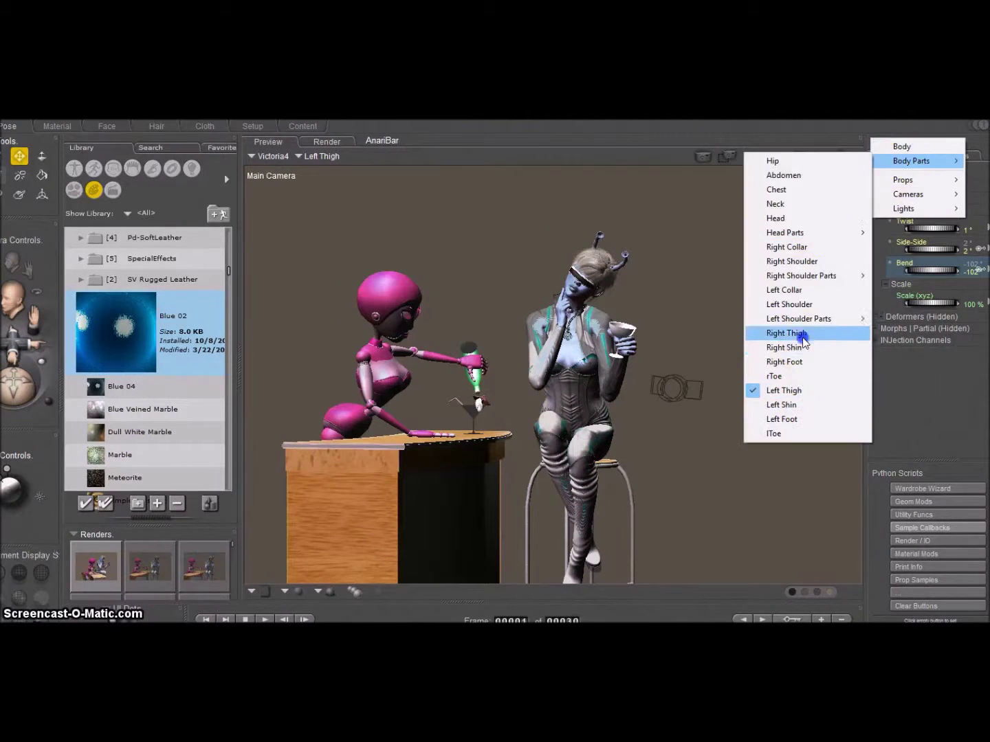
left_click(785, 334)
left_click_drag(938, 269, 926, 270)
left_click(894, 142)
left_click(784, 346)
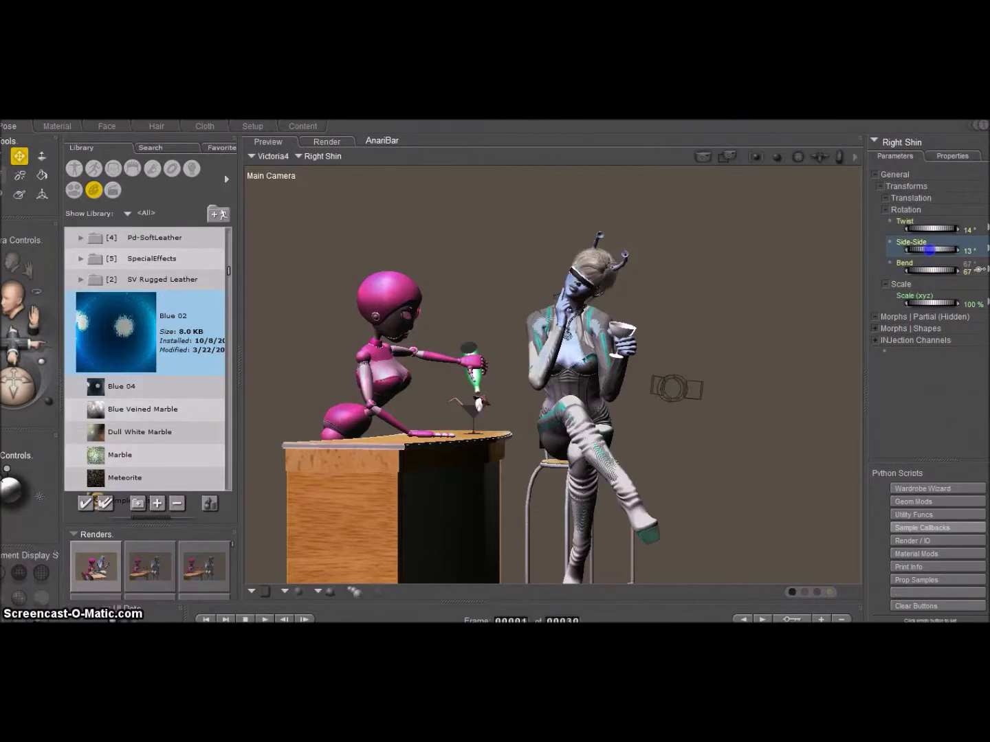
left_click(901, 143)
left_click(811, 333)
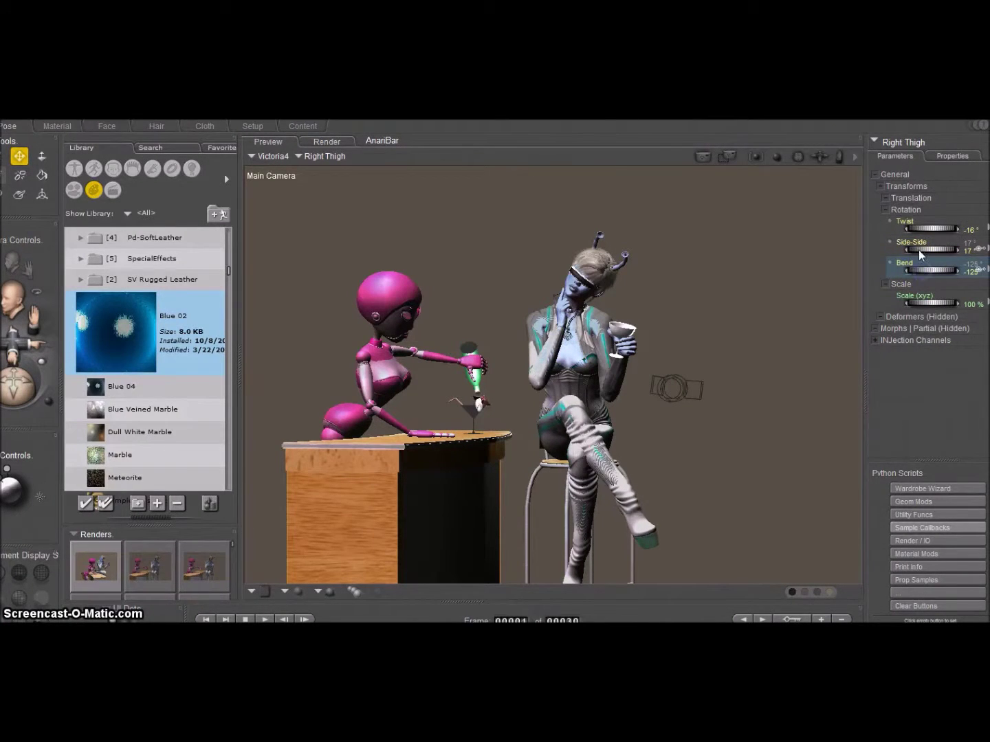
- Swing her right thigh sideways to -14, viewing the bar from the side
left_click_drag(616, 444, 660, 440)
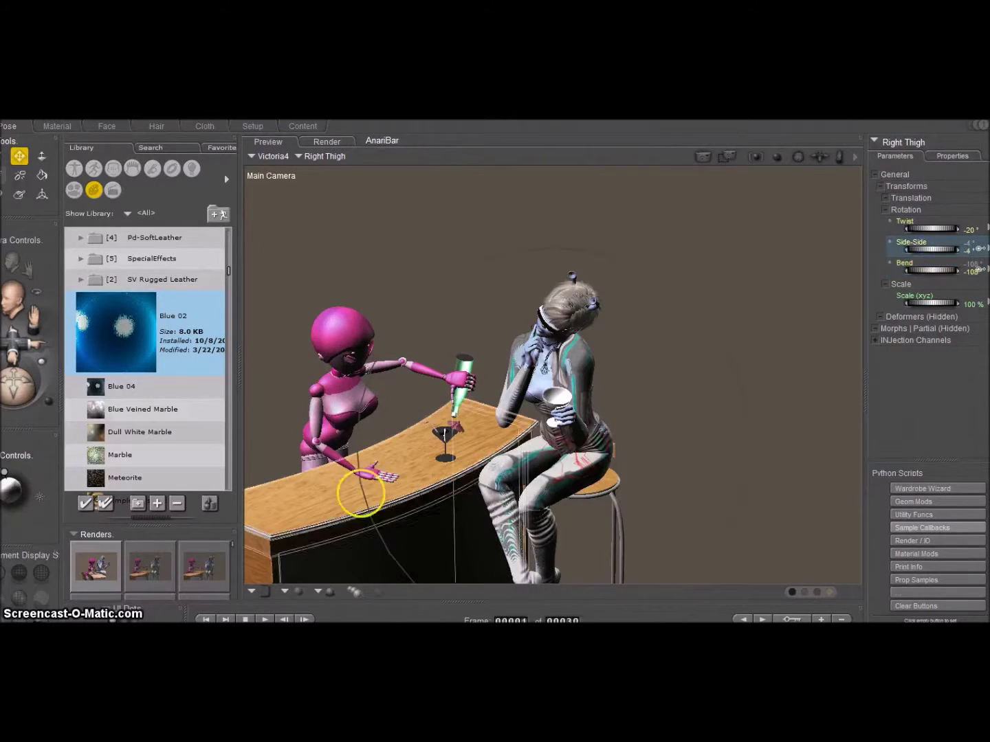
left_click_drag(527, 508, 614, 417)
left_click(941, 249)
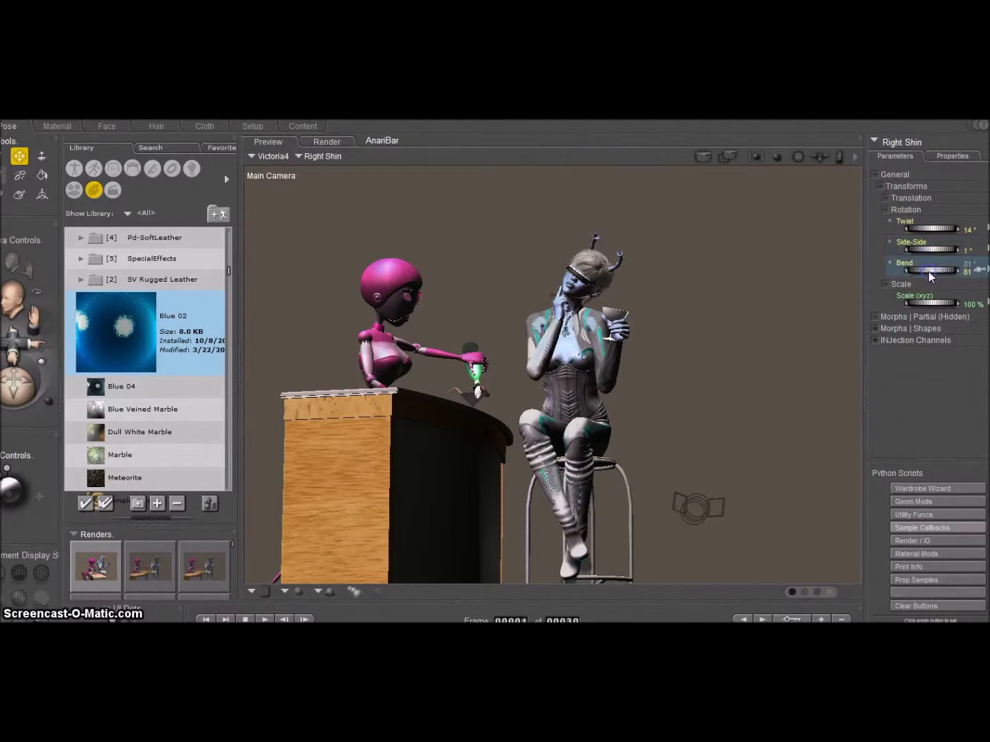
left_click(687, 536)
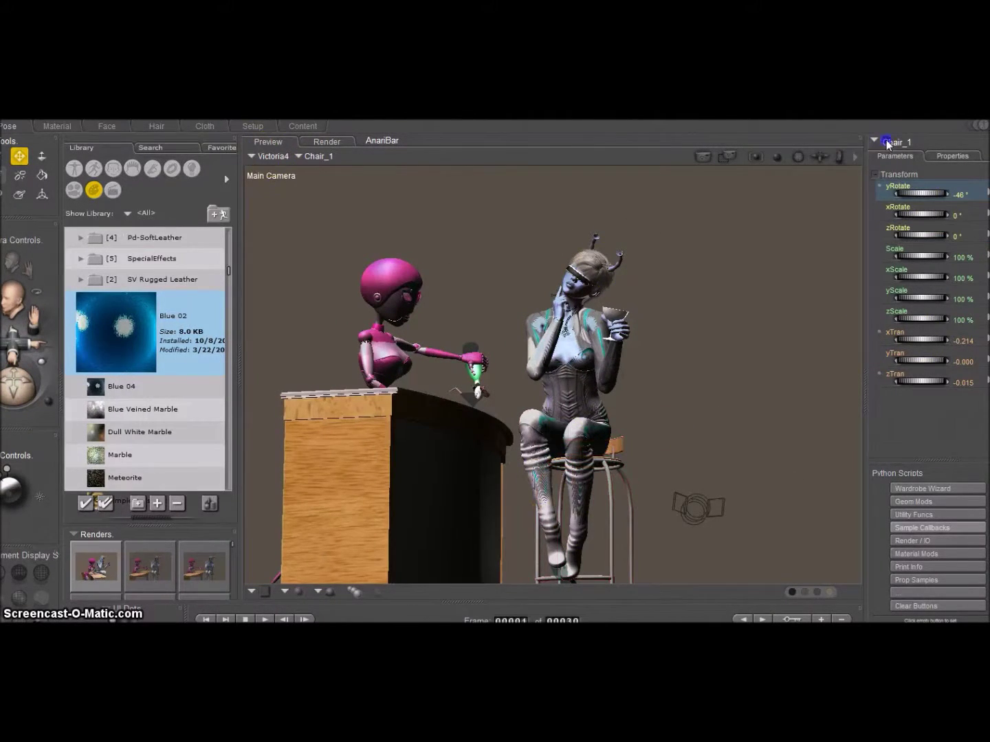
left_click(887, 142)
left_click(905, 335)
left_click_drag(928, 249, 931, 247)
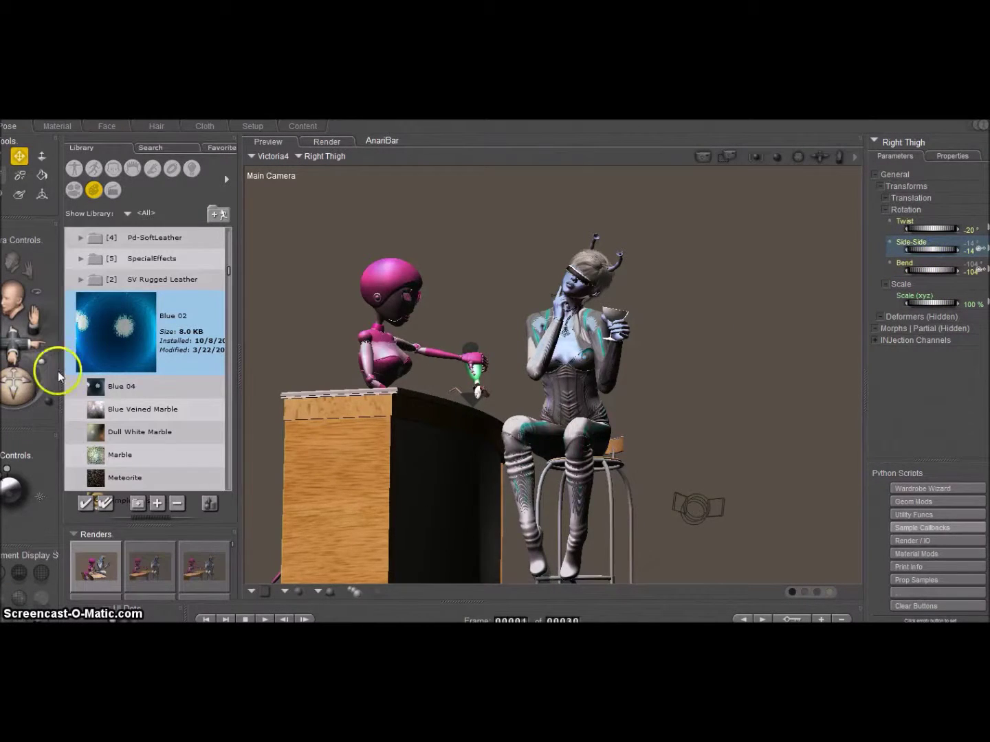
left_click(888, 142)
left_click(822, 358)
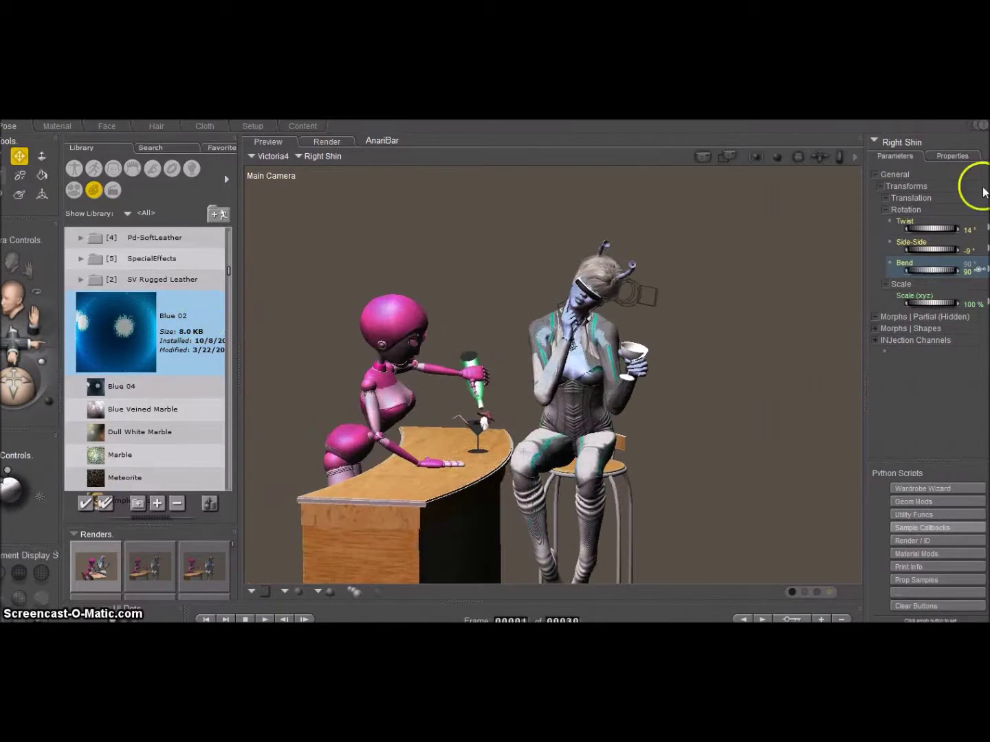
- Lower her left arm holding the goblet and adjust the right collar's front-back value
left_click(891, 277)
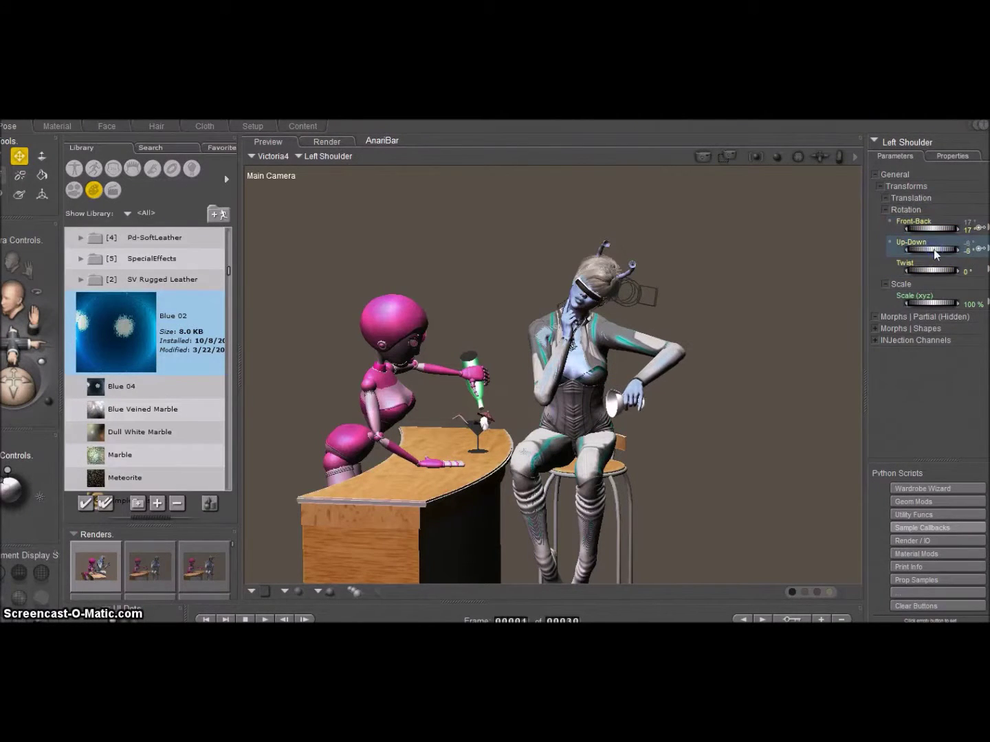
left_click(893, 143)
left_click(811, 288)
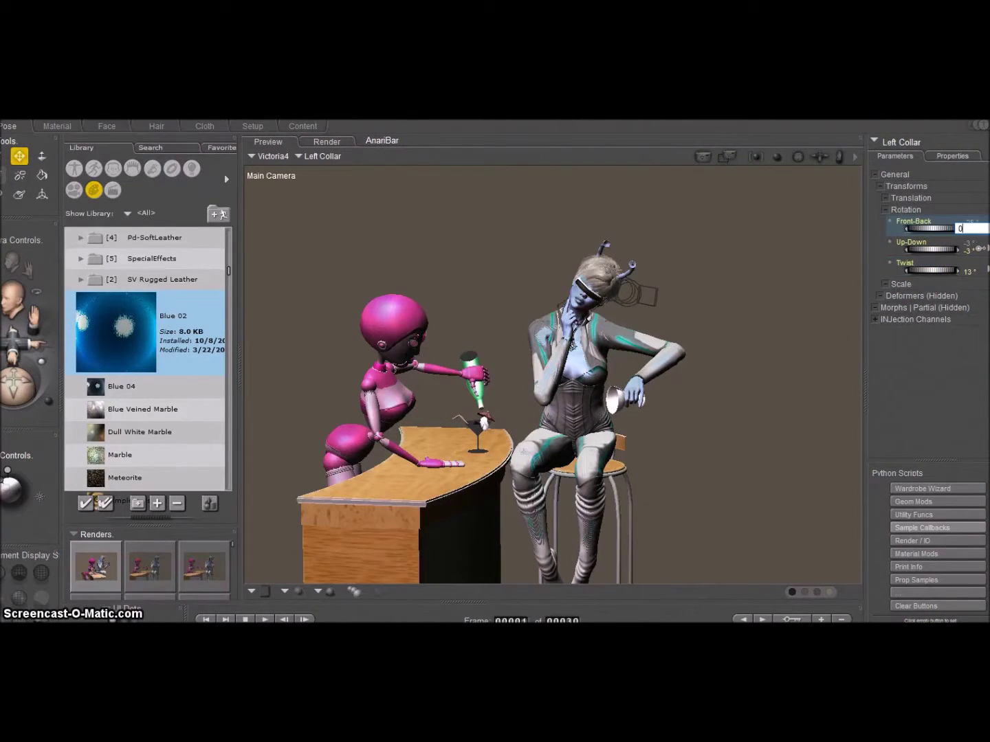
left_click(894, 143)
left_click(813, 303)
left_click_drag(963, 249, 947, 247)
left_click(907, 141)
left_click(783, 244)
left_click(970, 227)
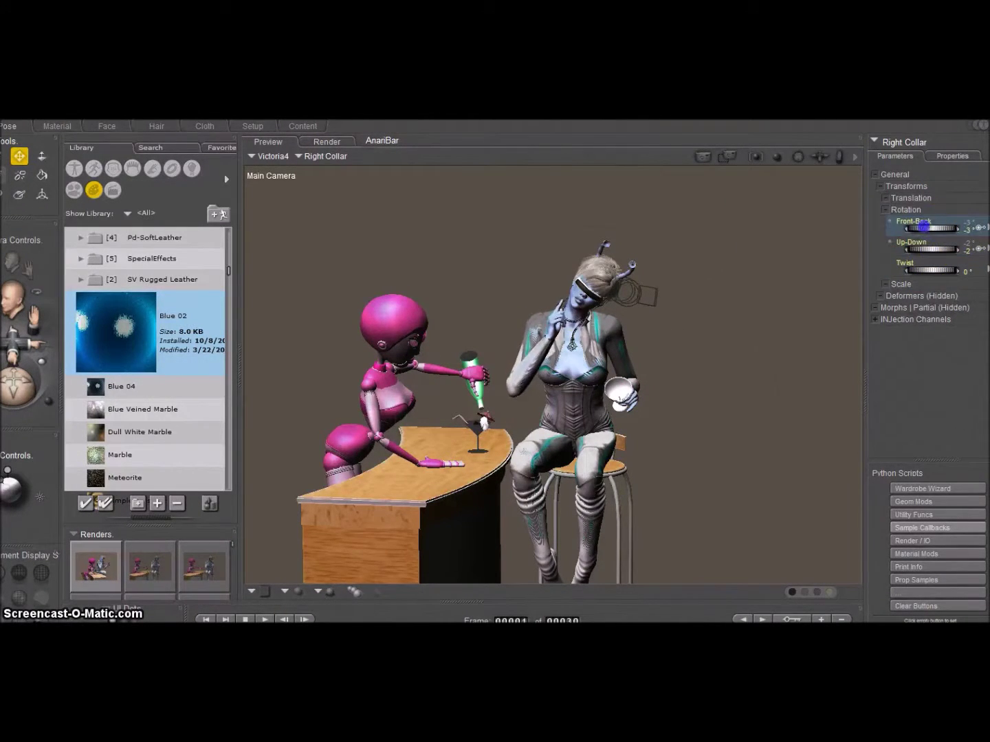
- Twist the woman's neck to 23 degrees
left_click(572, 314)
left_click_drag(928, 250, 937, 249)
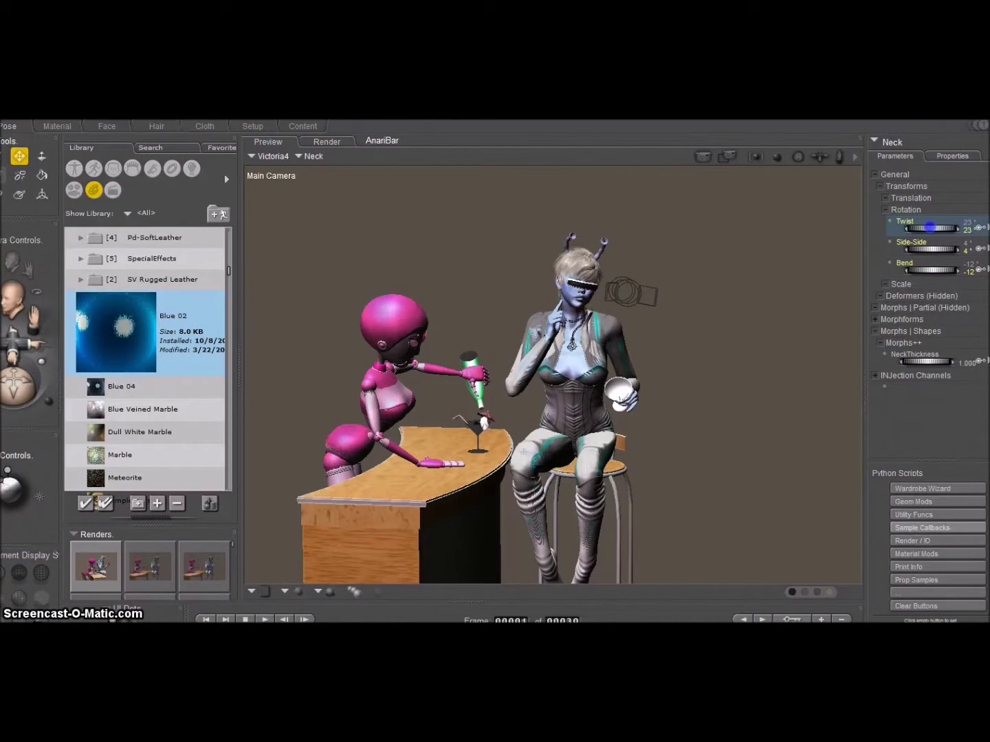
left_click_drag(17, 387, 9, 343)
left_click_drag(508, 371, 539, 369)
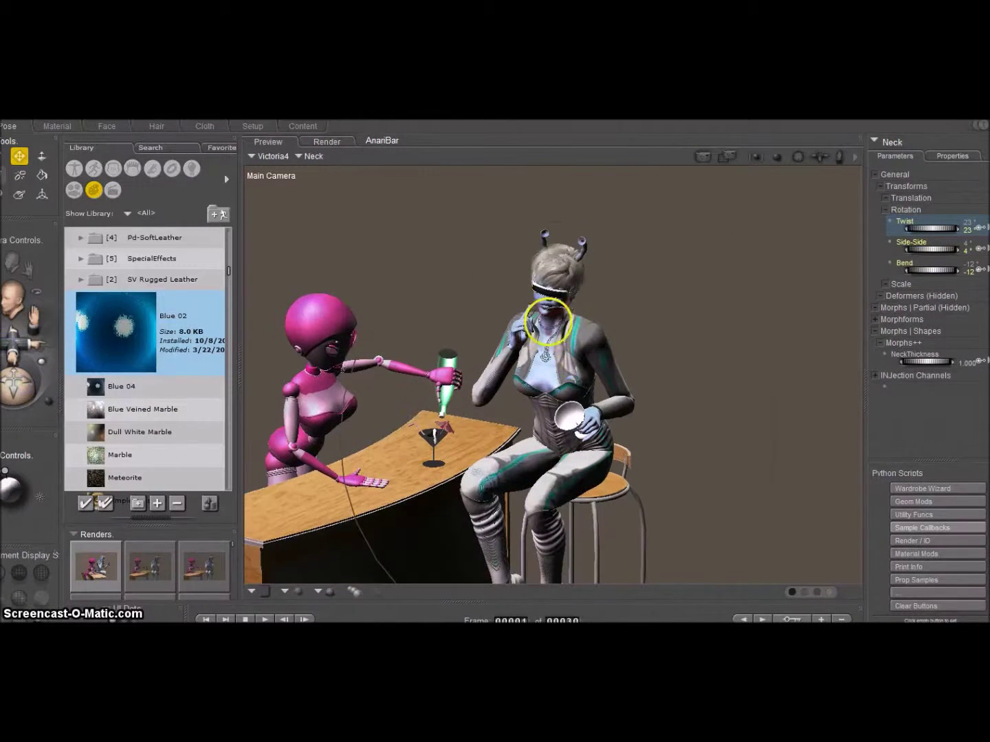
- Angle her right forearm and raise her right arm so the hand reaches her face
left_click(897, 147)
left_click(822, 260)
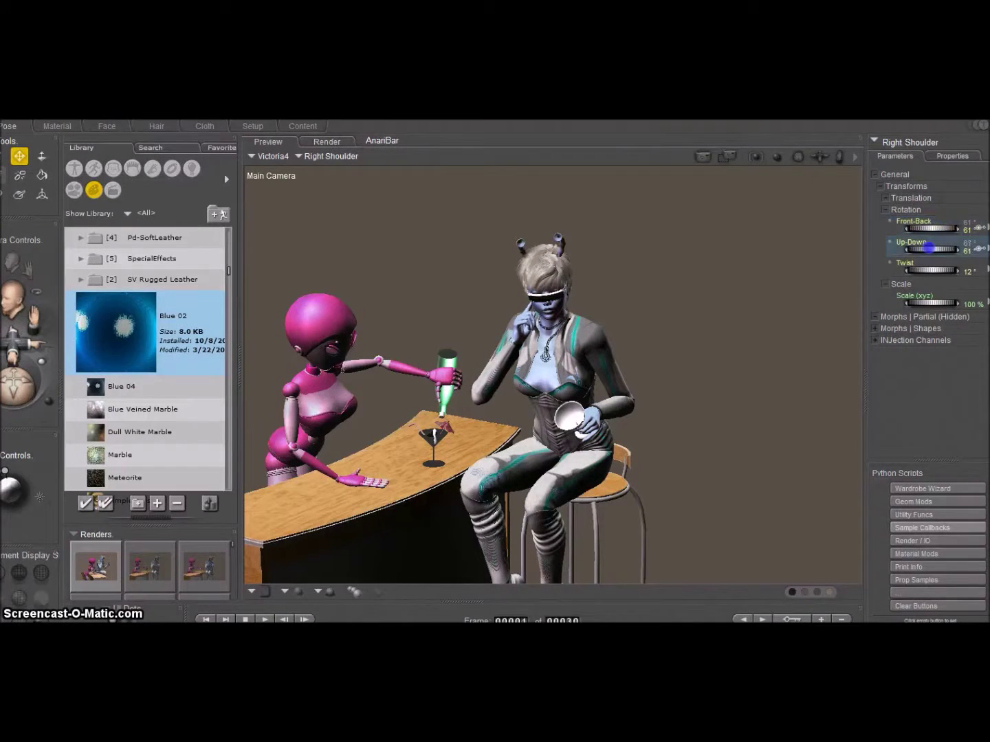
left_click(904, 147)
left_click(900, 213)
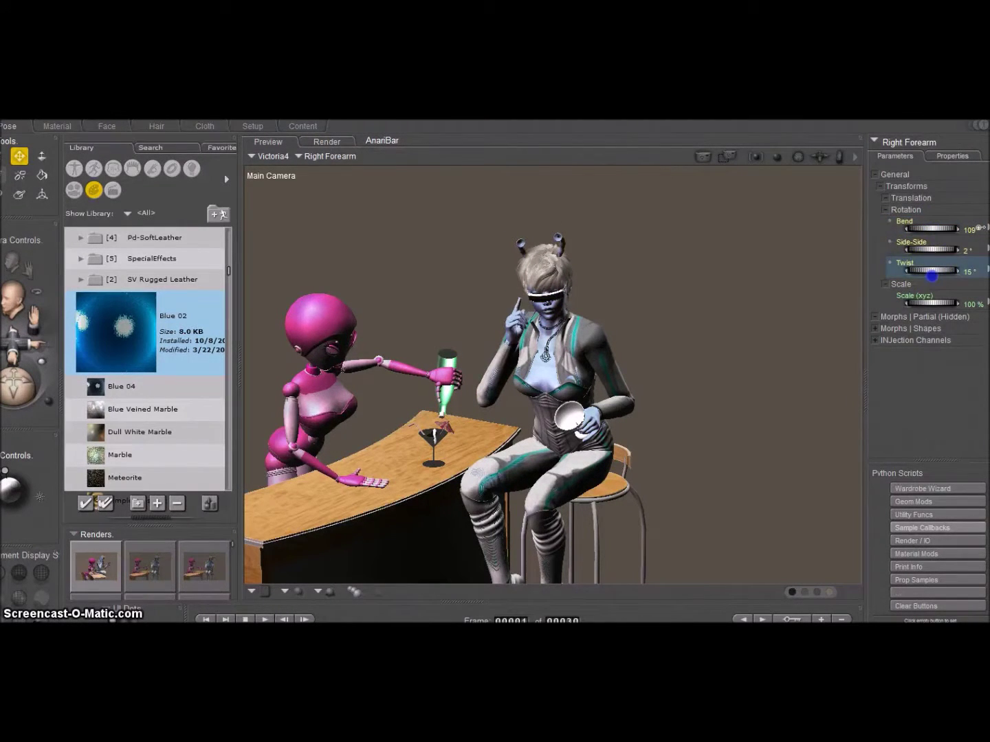
left_click_drag(930, 251, 933, 253)
left_click_drag(797, 157, 831, 201)
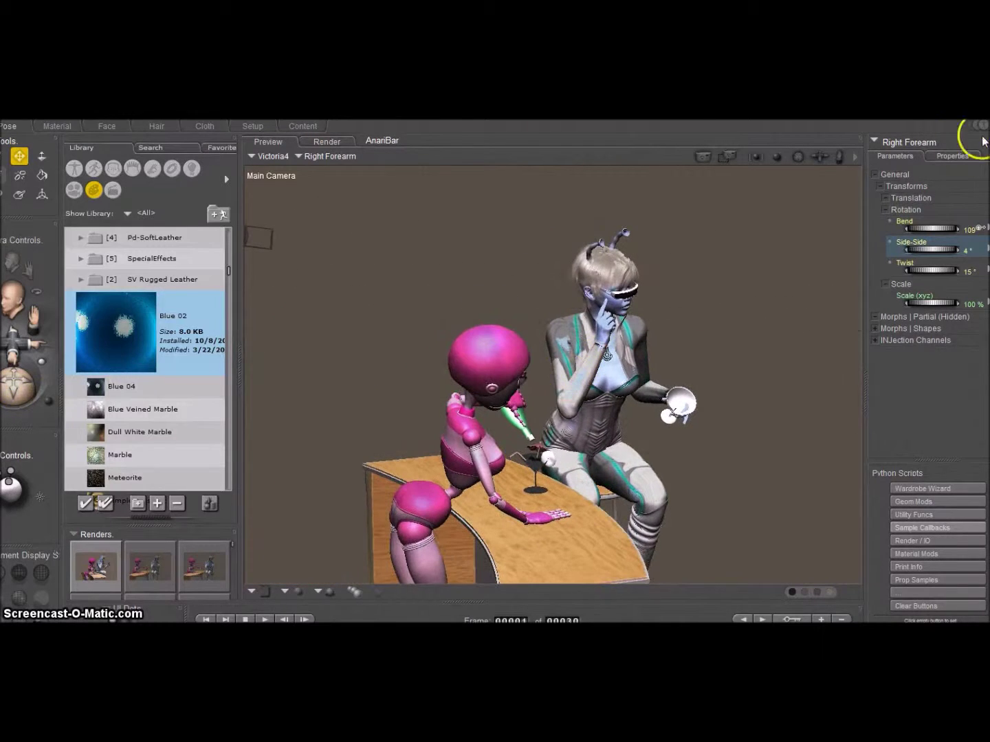
left_click(658, 360)
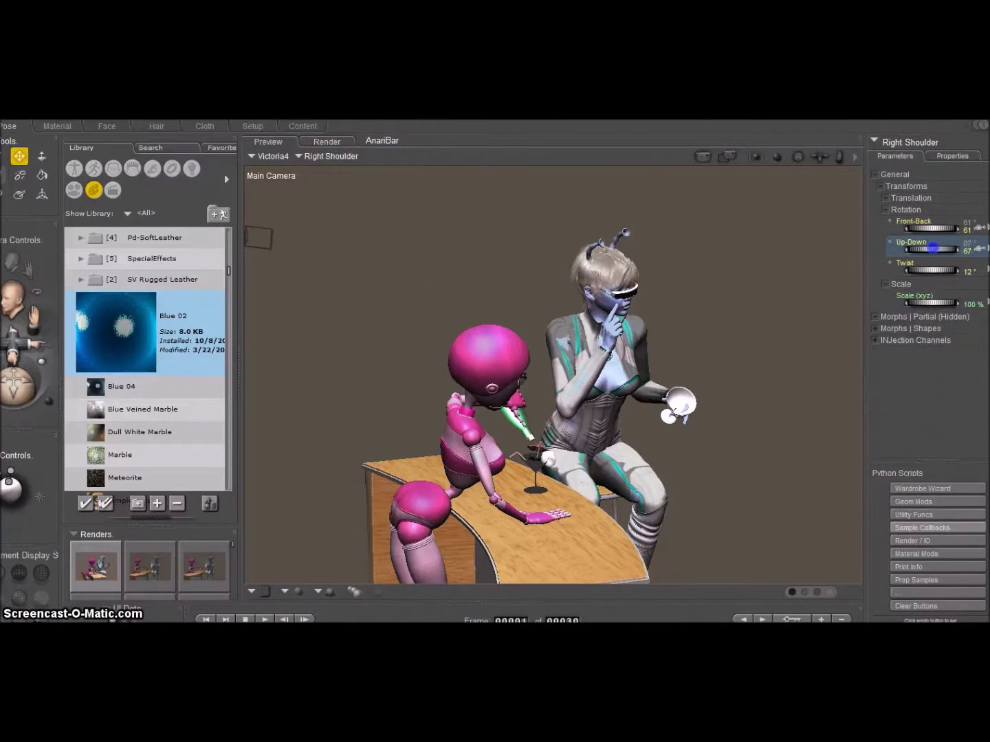
left_click_drag(942, 229, 927, 228)
- Tilt the Shades02 glasses 15° and raise them to yTran 0.043
left_click(644, 284)
left_click(924, 297)
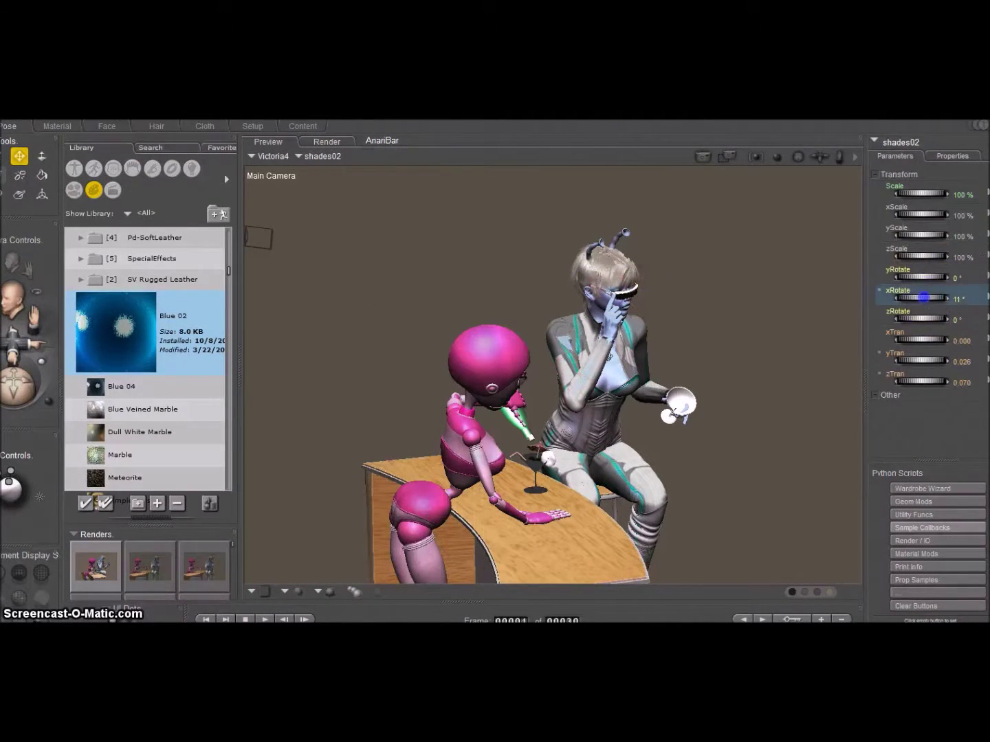
left_click_drag(918, 360, 925, 360)
left_click(15, 393)
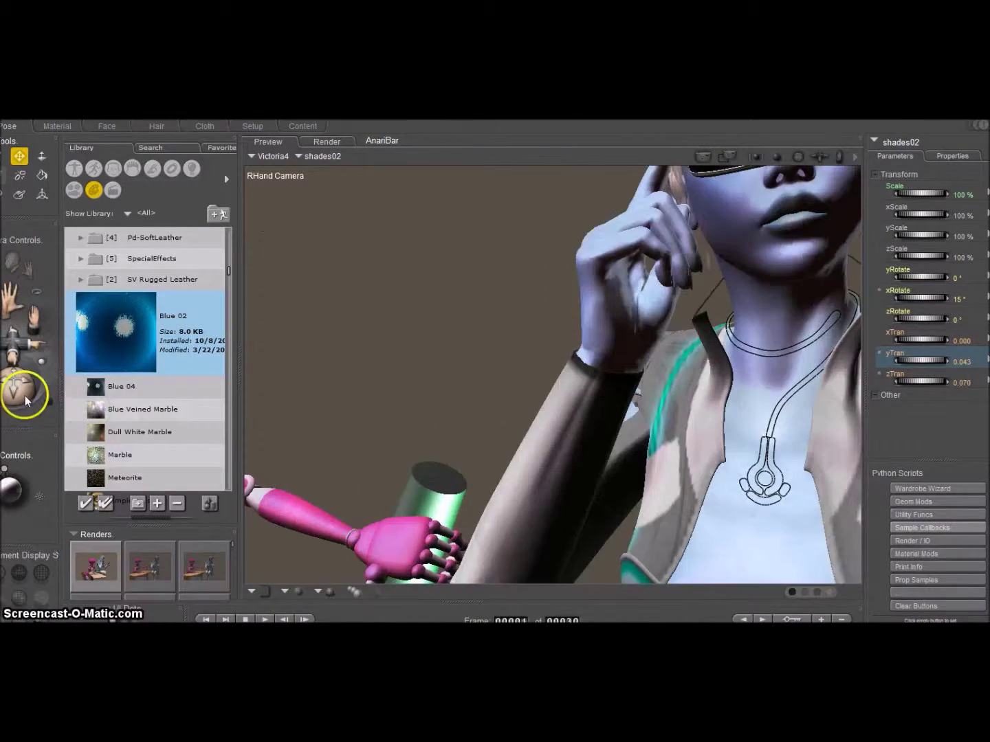
- Aim the close-up camera at her head and tilt the head sideways to 10
left_click(894, 142)
left_click(811, 237)
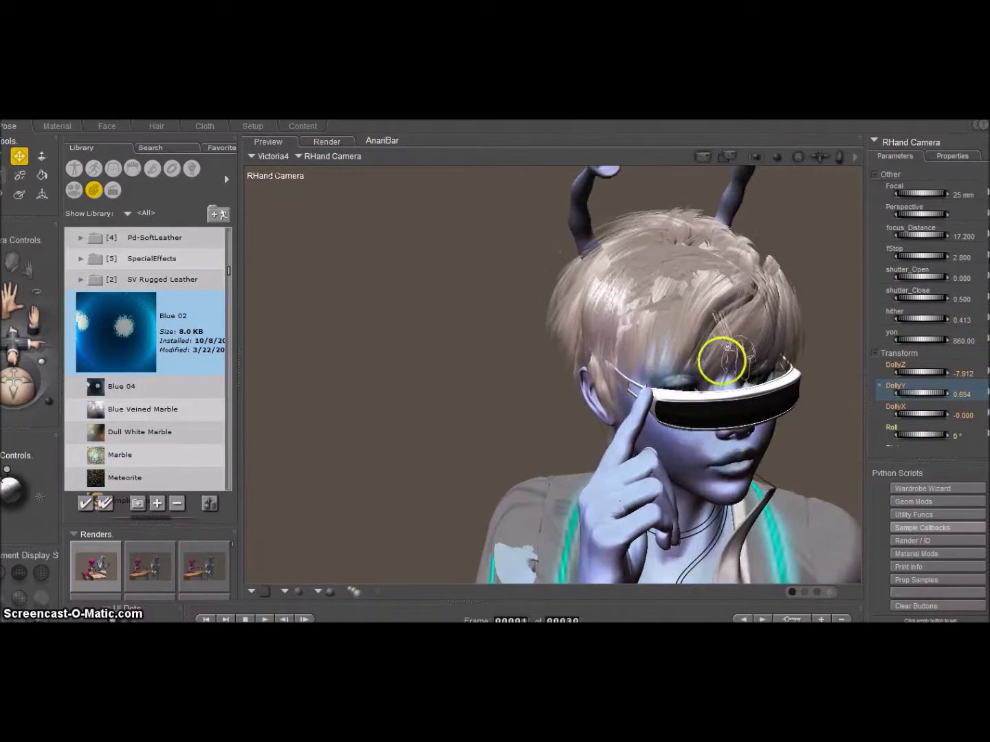
left_click(705, 385)
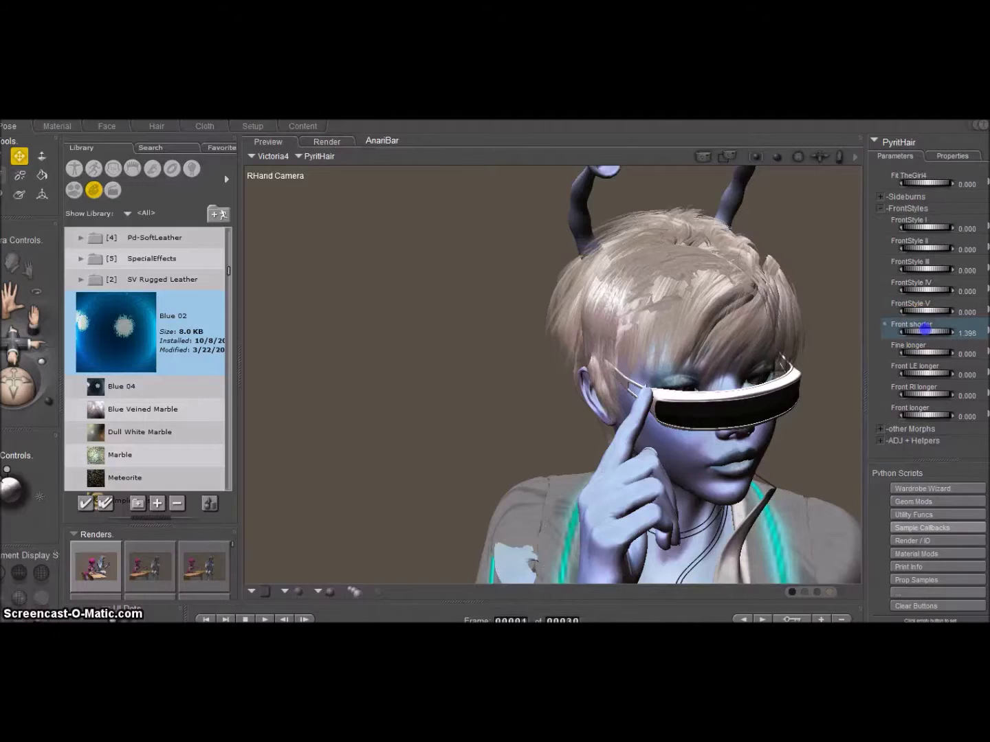
left_click(727, 426)
mouse_move(921, 250)
left_mouse_down()
mouse_move(930, 251)
mouse_move(863, 299)
left_mouse_up()
- Swing the right shoulder forward to 84, bend the index finger -12, and return to Main Camera
left_click(894, 142)
left_click(796, 261)
left_click_drag(933, 233, 937, 249)
left_click(647, 413)
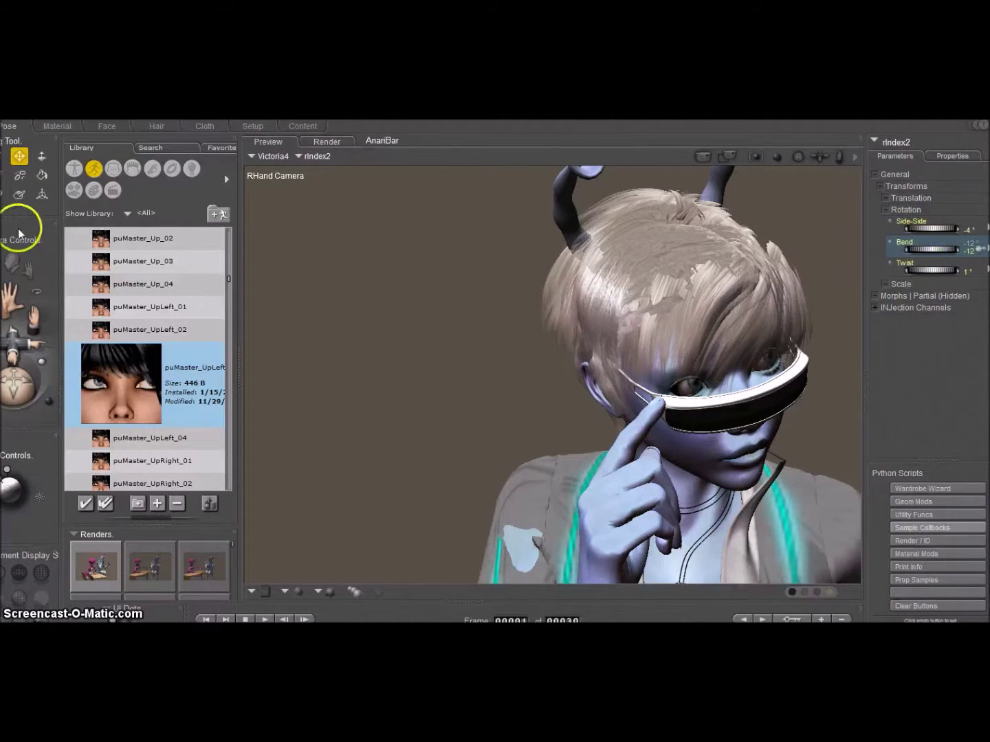
key("ctrl+m")
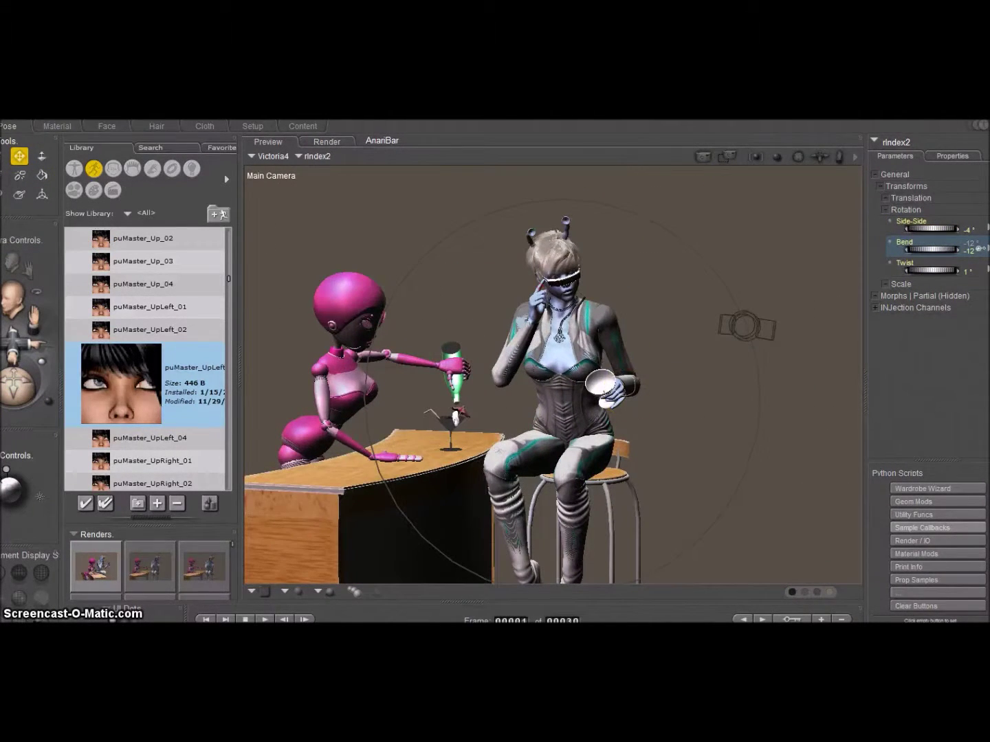
- Adjust the woman's left forearm, left hand and left collar rotation settings
left_click(877, 142)
left_click(921, 332)
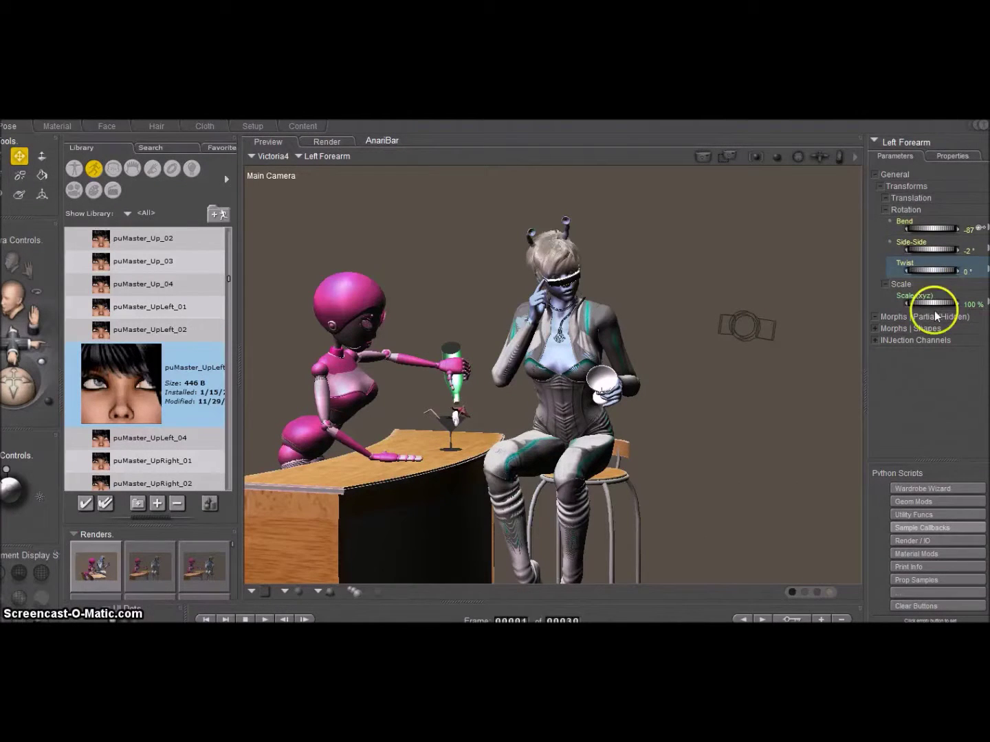
left_click(876, 142)
left_click(915, 302)
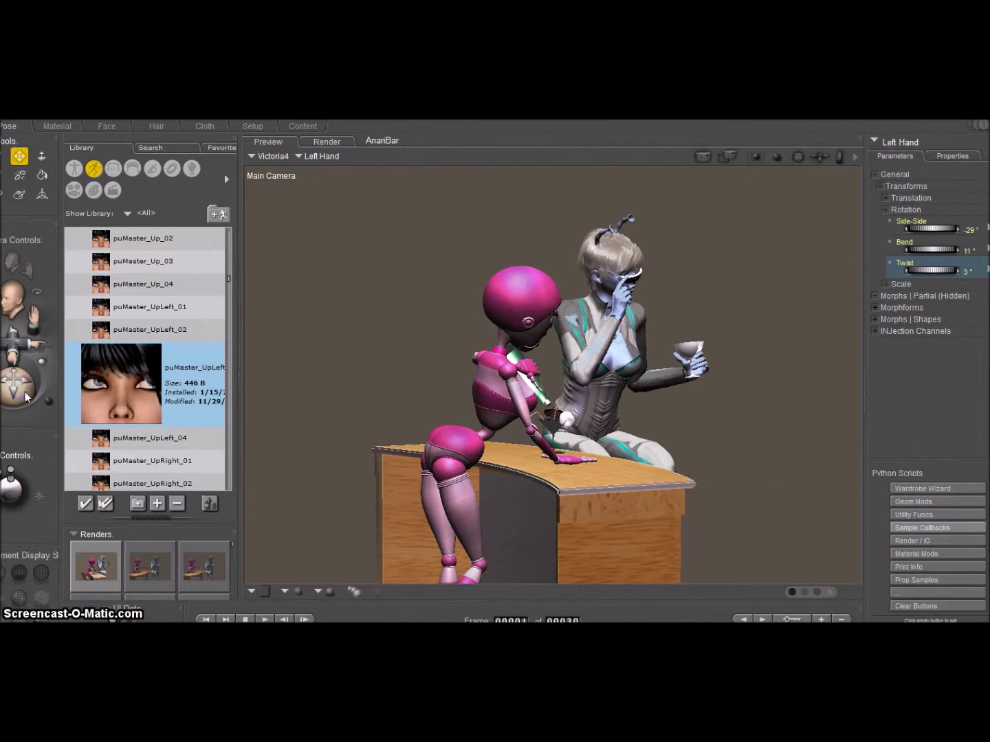
left_click(952, 156)
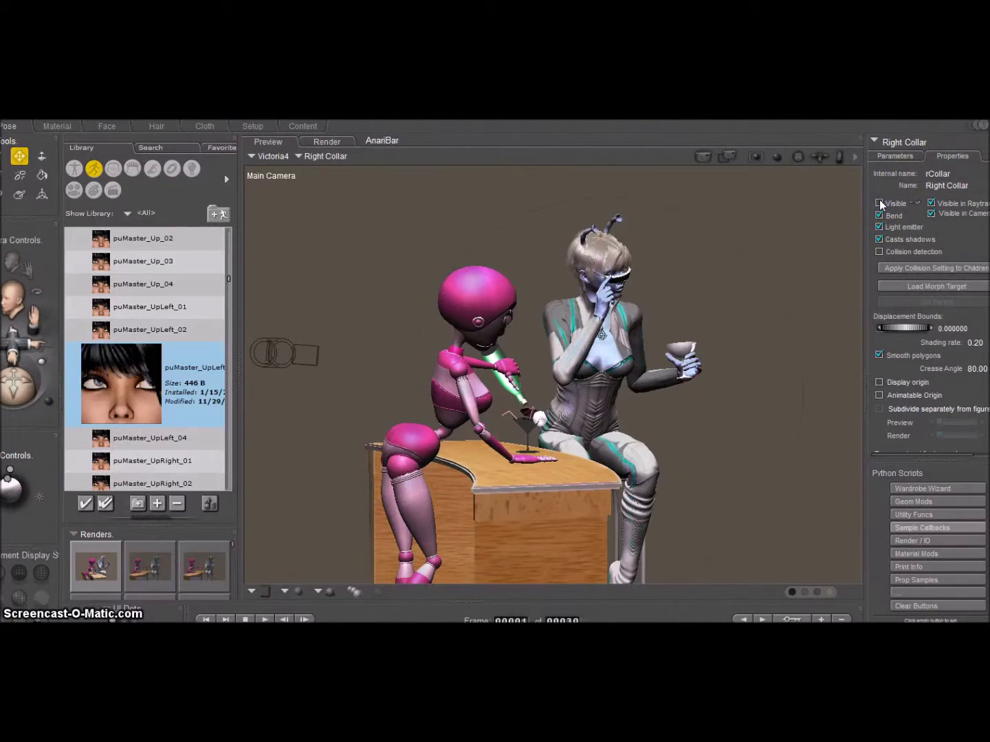
left_click(906, 156)
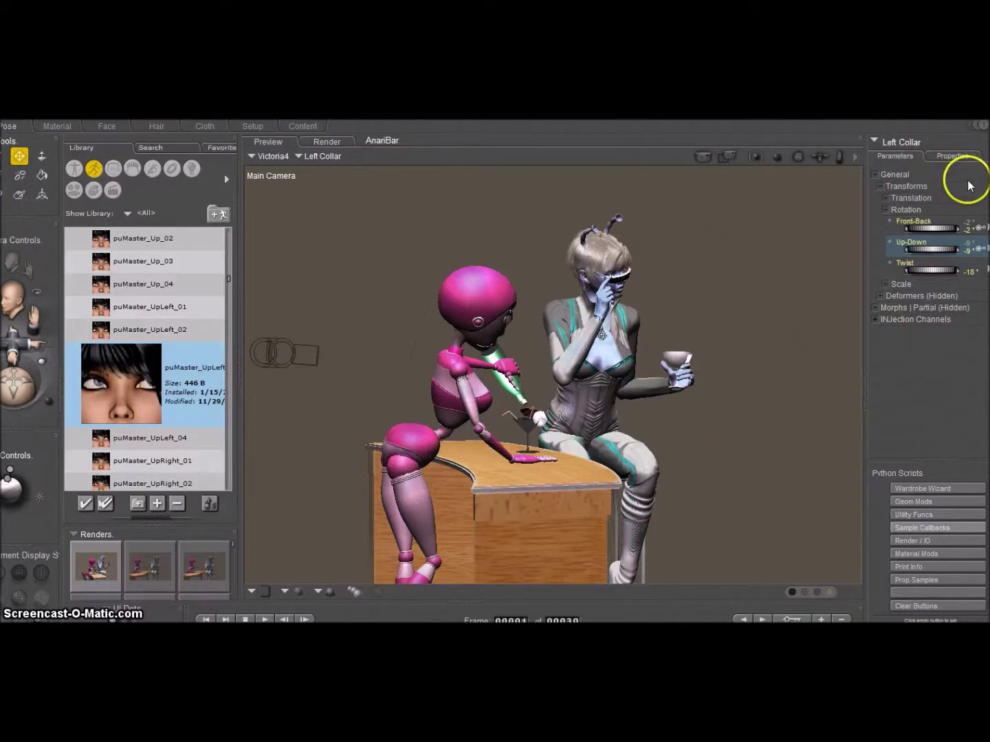
left_click(900, 142)
left_click(895, 259)
left_click(900, 141)
left_click(929, 250)
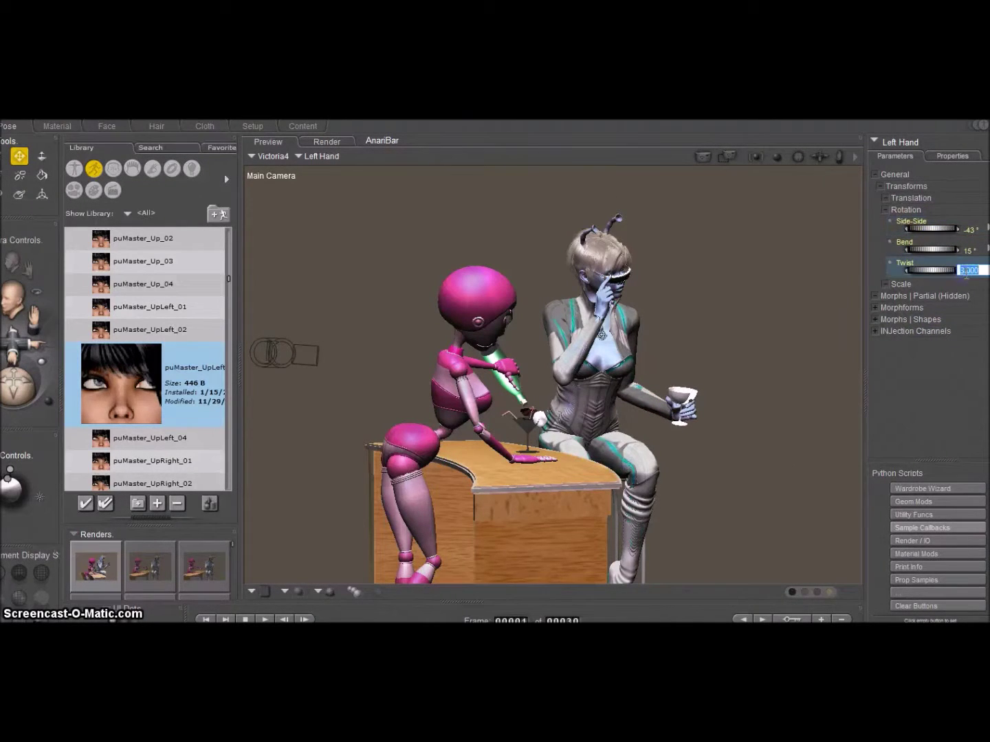
- Twist her abdomen -20° toward the robot and set the left shoulder to -74
left_click_drag(29, 345, 590, 402)
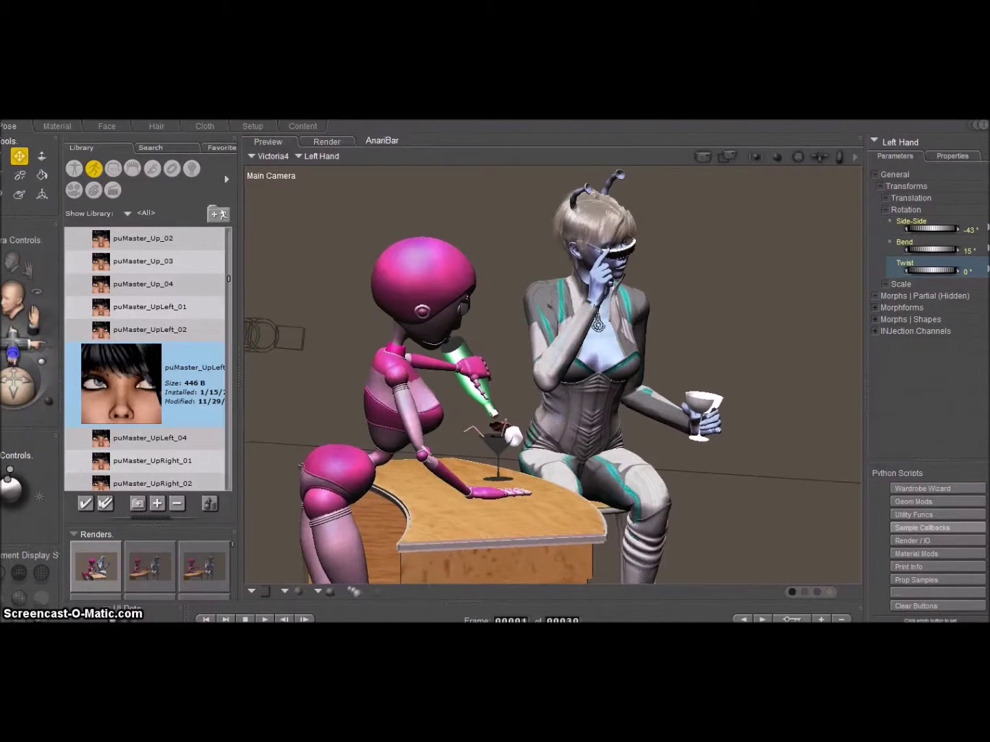
left_click(900, 142)
left_click(797, 176)
mouse_move(925, 250)
left_mouse_down()
mouse_move(940, 238)
mouse_move(914, 241)
mouse_move(943, 230)
left_mouse_up()
left_click(643, 330)
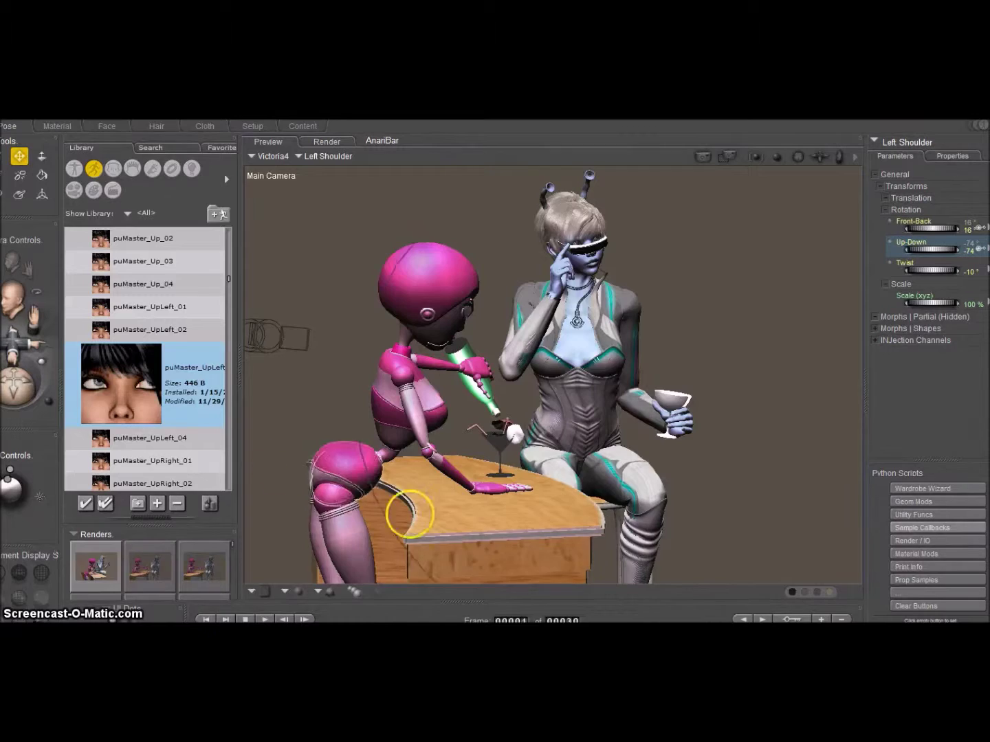
left_click(172, 169)
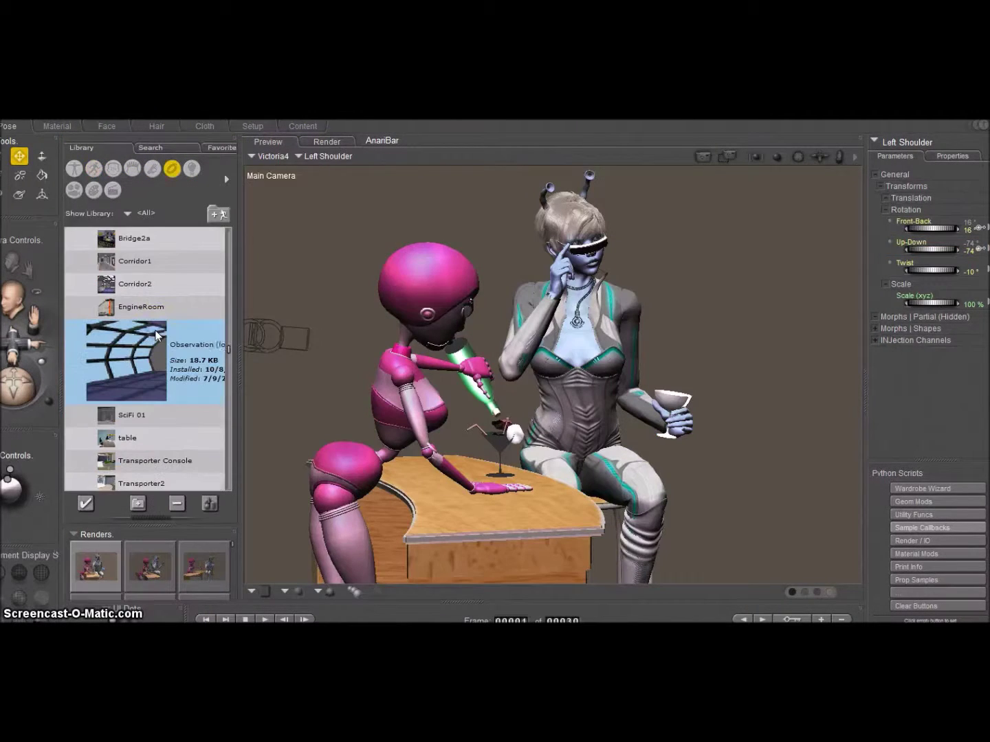
- Load the Observation room set and rotate and shift it around the bar
double_click(157, 336)
left_click_drag(917, 195, 949, 194)
left_click_drag(917, 350, 901, 343)
left_click_drag(920, 195, 894, 195)
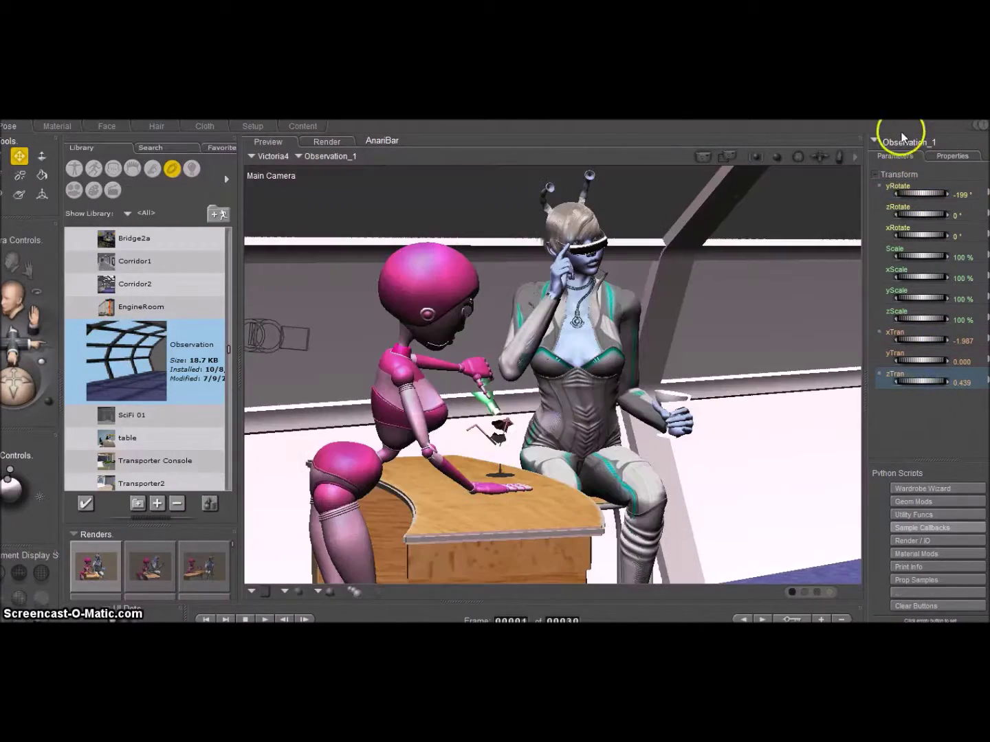
- Set the Main Camera focal length to 41 mm and dolly it closer to the figures
left_click(900, 137)
left_click(928, 190)
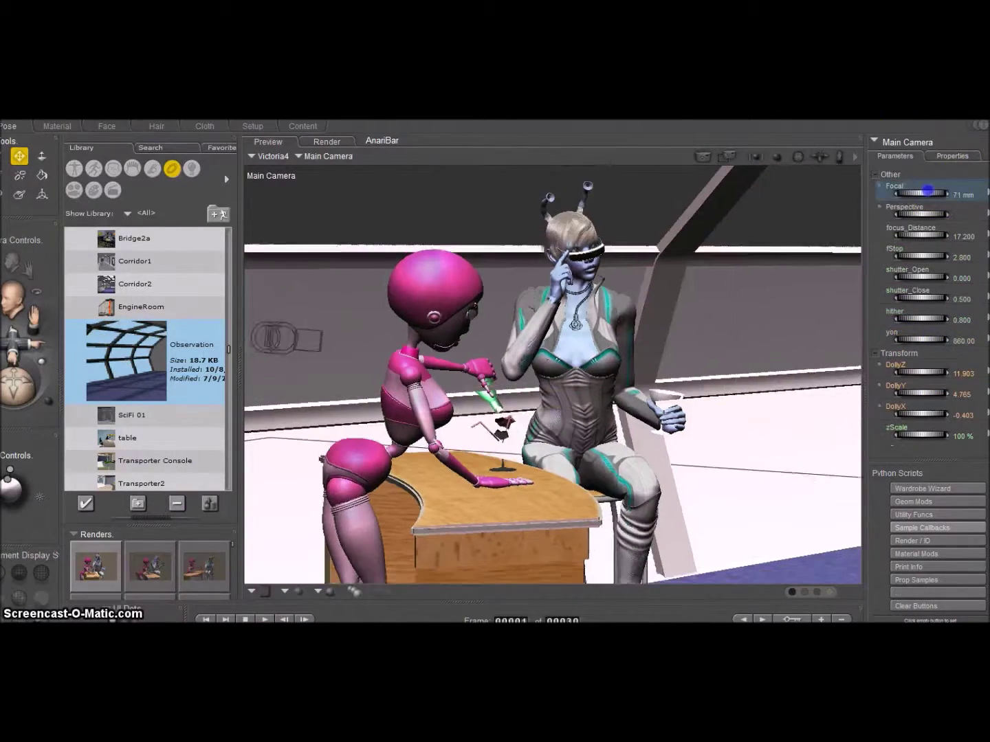
left_click_drag(929, 190, 949, 199)
left_click_drag(922, 372, 894, 371)
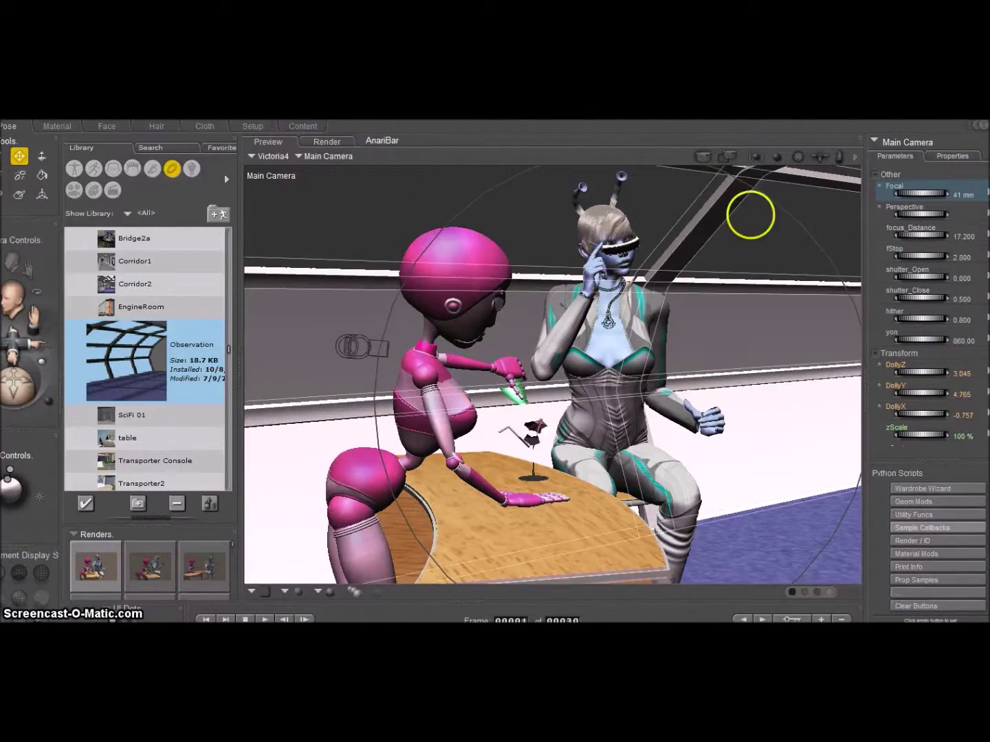
left_click_drag(750, 215, 517, 431)
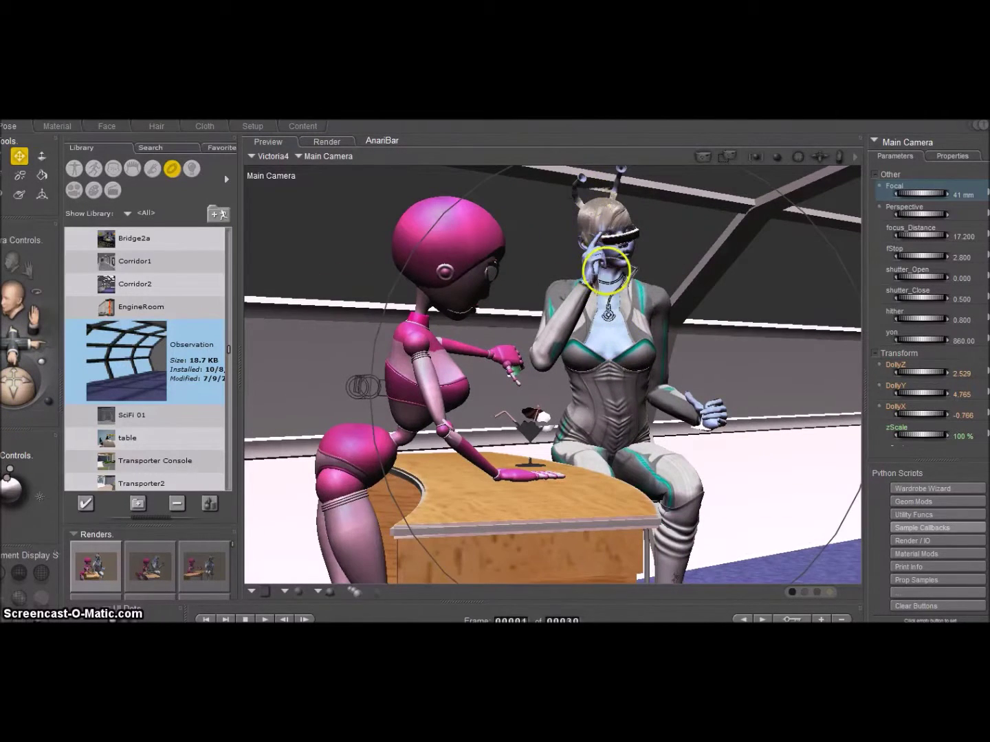
- Slide the woman along the bar and bend her right forearm 106° to grip the visor
left_click(876, 140)
mouse_move(956, 217)
left_mouse_down()
mouse_move(921, 219)
mouse_move(952, 259)
left_mouse_up()
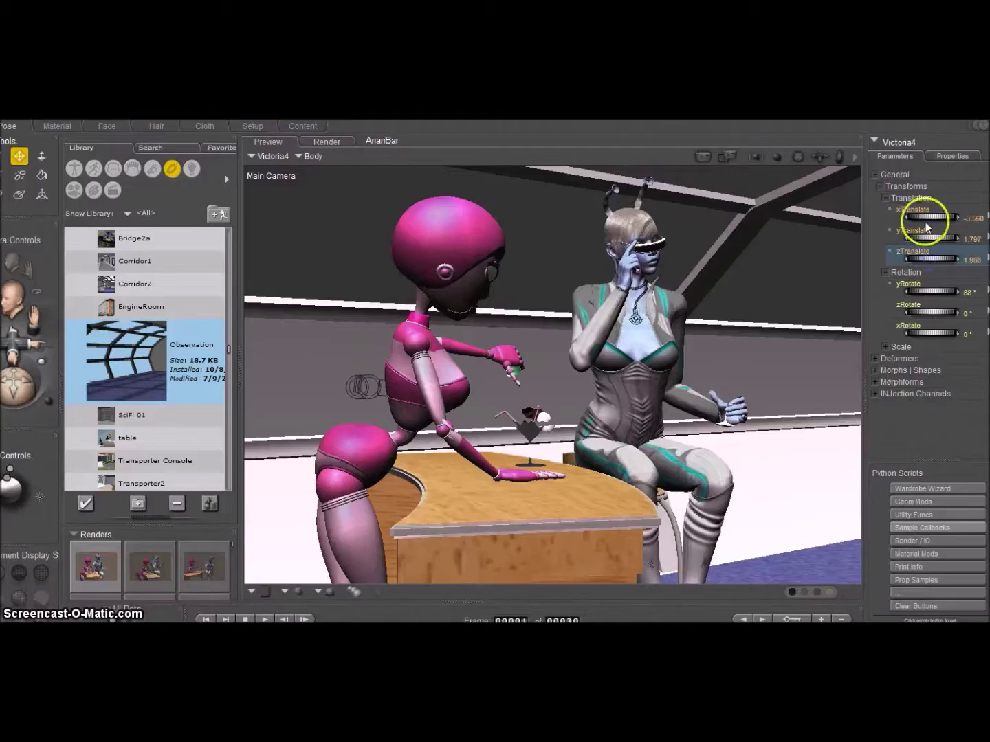
left_click(875, 141)
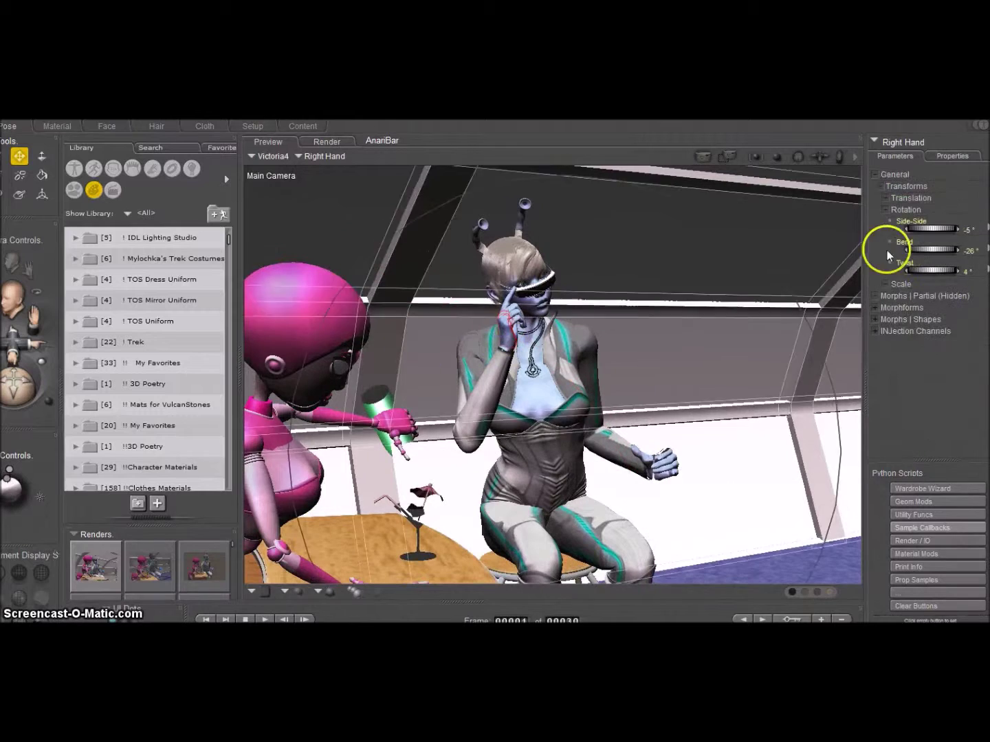
left_click_drag(886, 250, 930, 262)
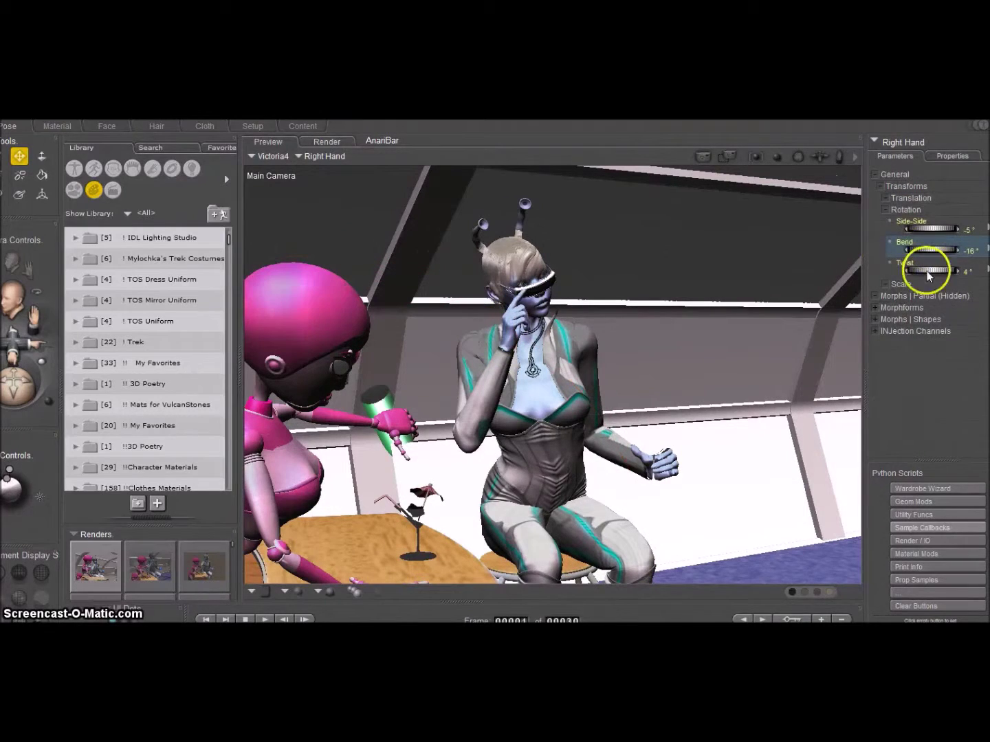
left_click(498, 374)
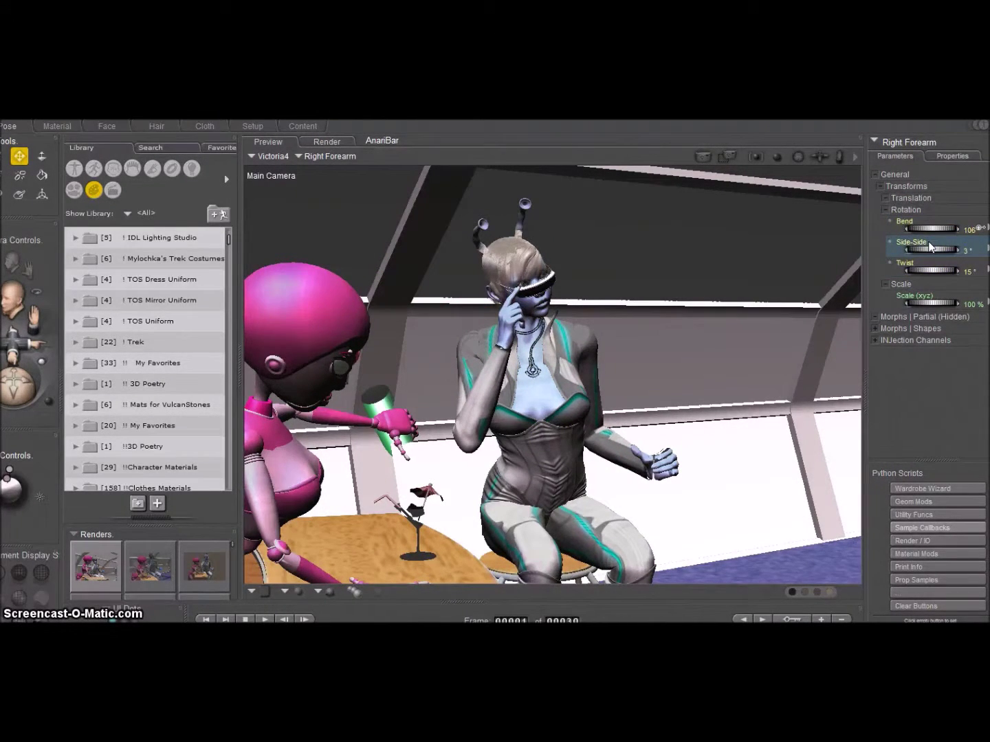
mouse_move(28, 380)
left_mouse_down()
mouse_move(13, 387)
mouse_move(13, 344)
left_mouse_up()
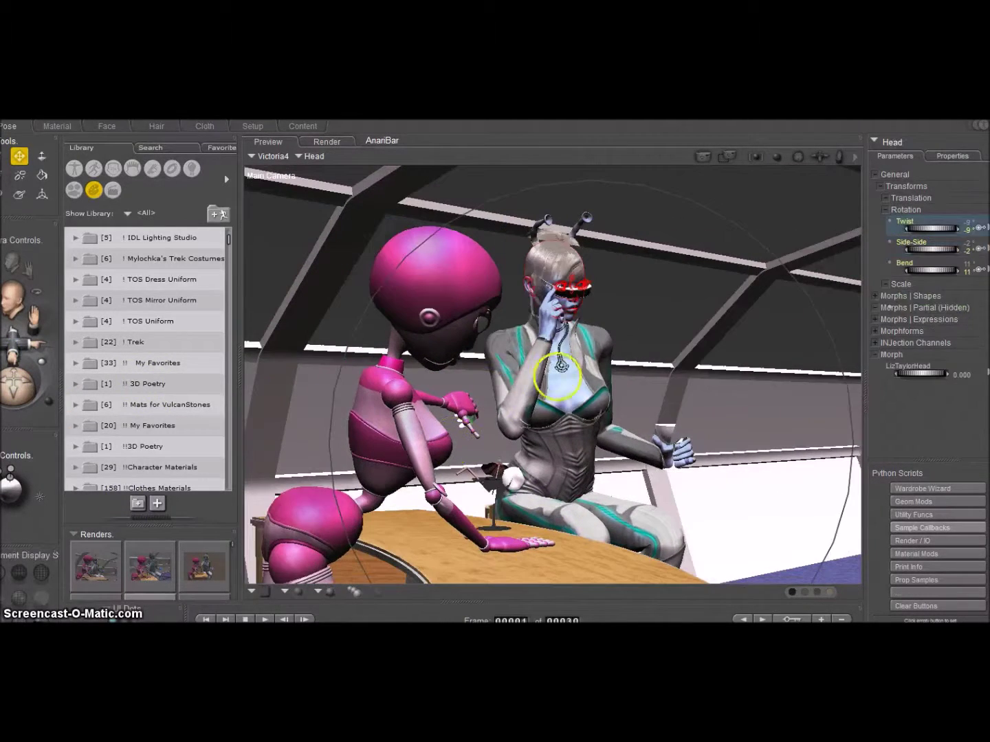
- Tilt the woman's head sideways and adjust Victoria4's neck
left_click(506, 393)
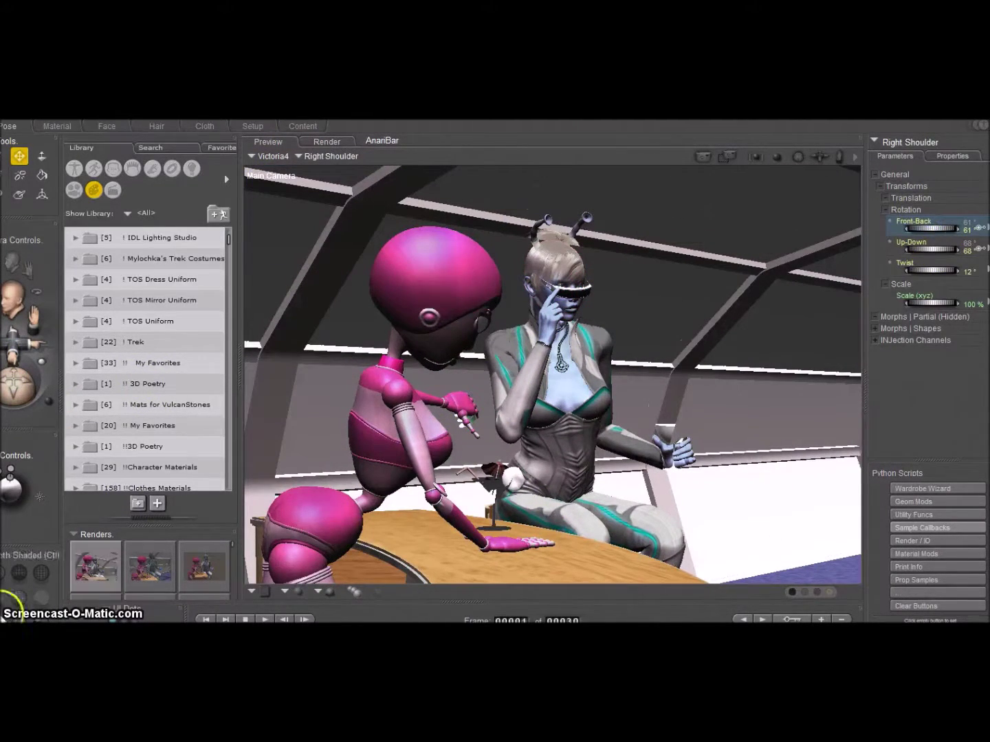
left_click(566, 282)
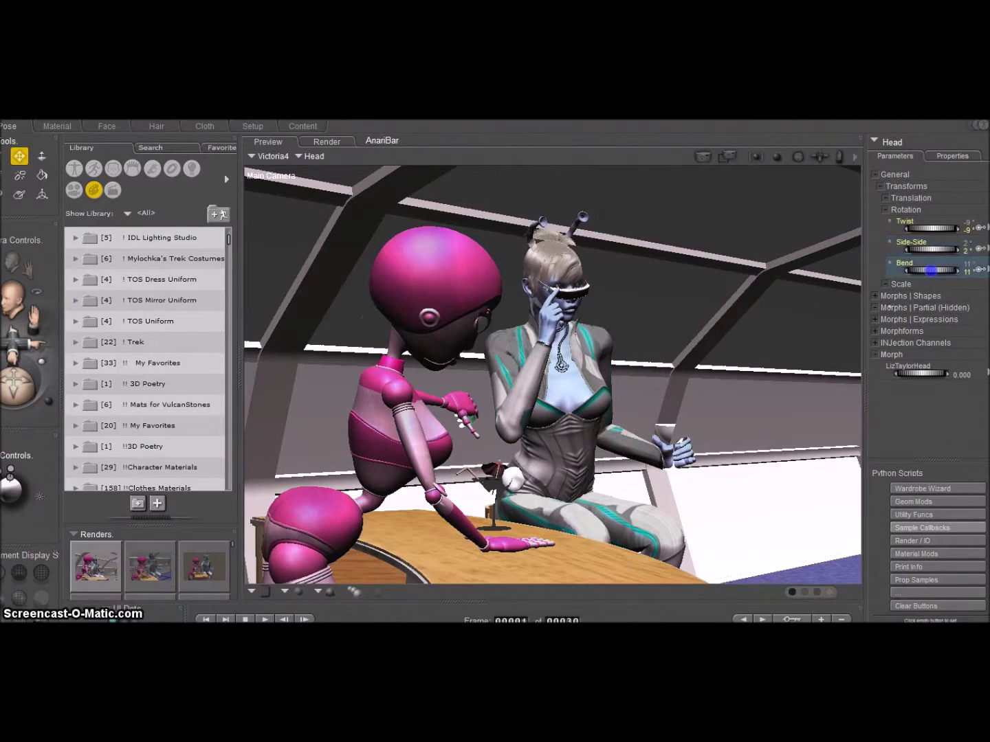
left_click_drag(923, 248, 927, 249)
left_click(548, 323)
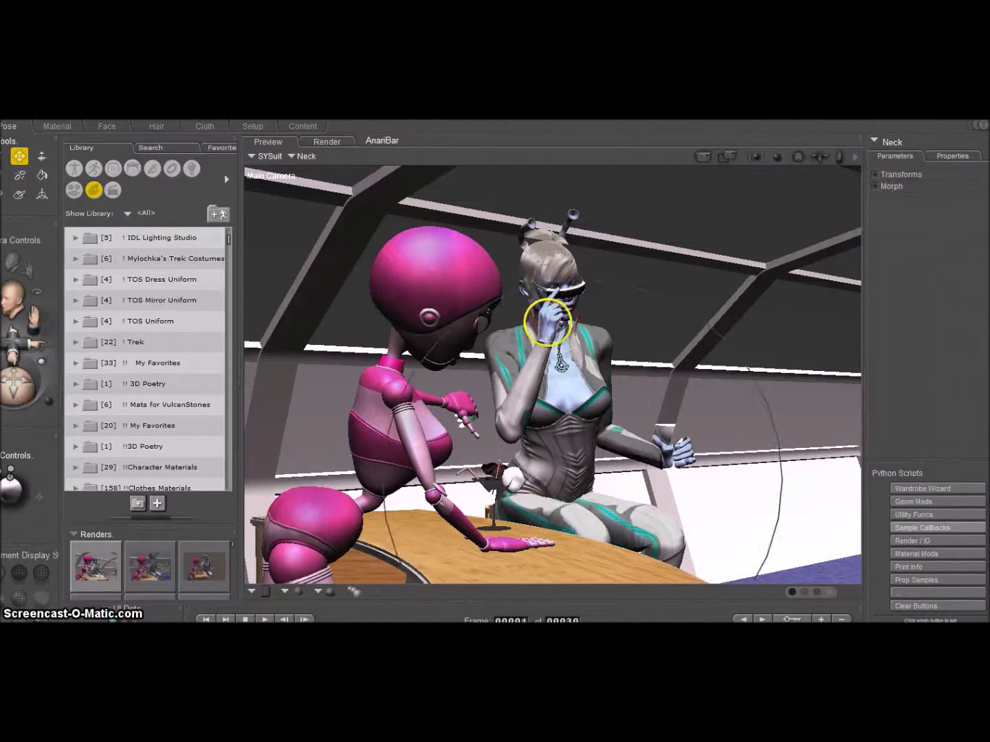
left_click(269, 156)
left_click(289, 172)
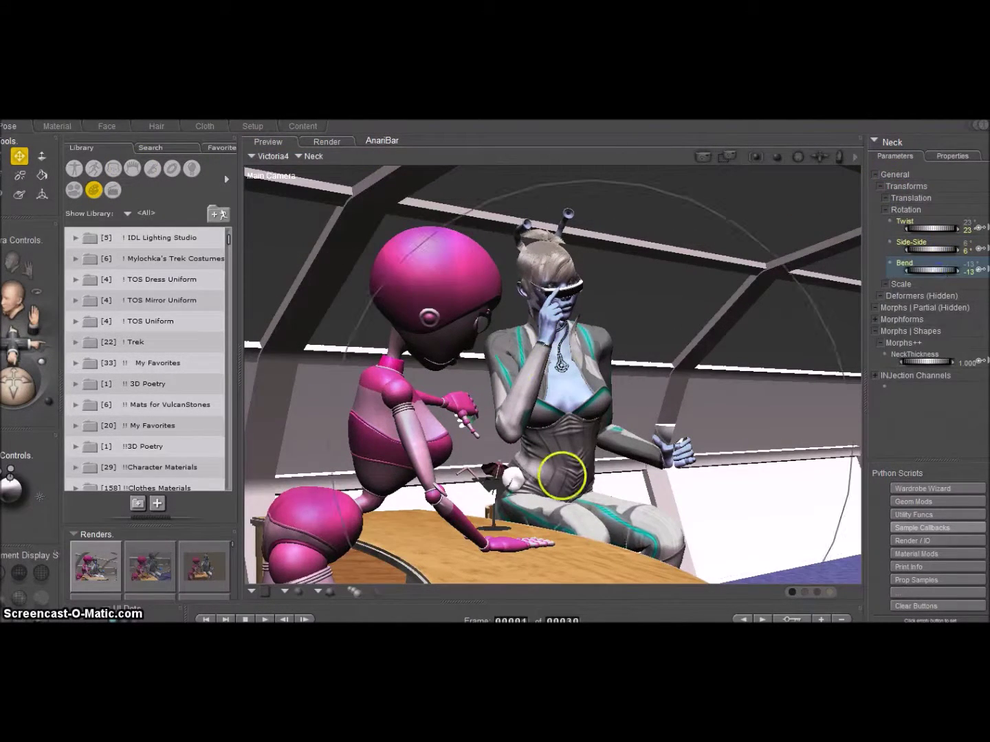
- Bend her right hand to -25° and angle the shades02 visor to xRotate 15°, zRotate 8°
left_click(511, 406)
left_click(553, 323)
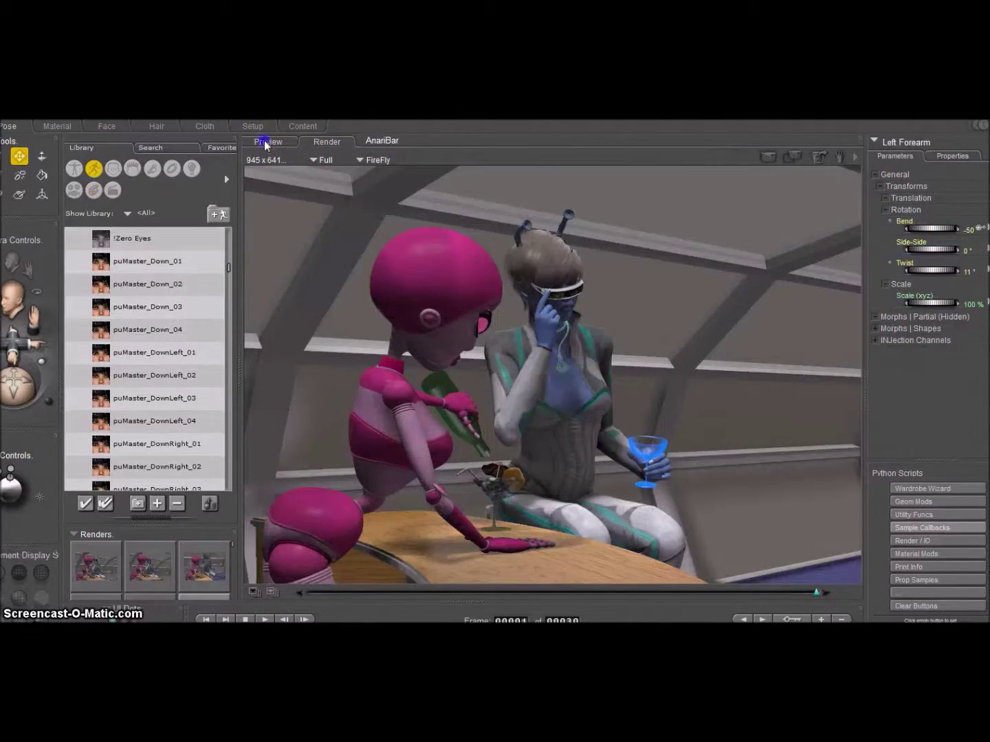
left_click(566, 288)
left_click(917, 294)
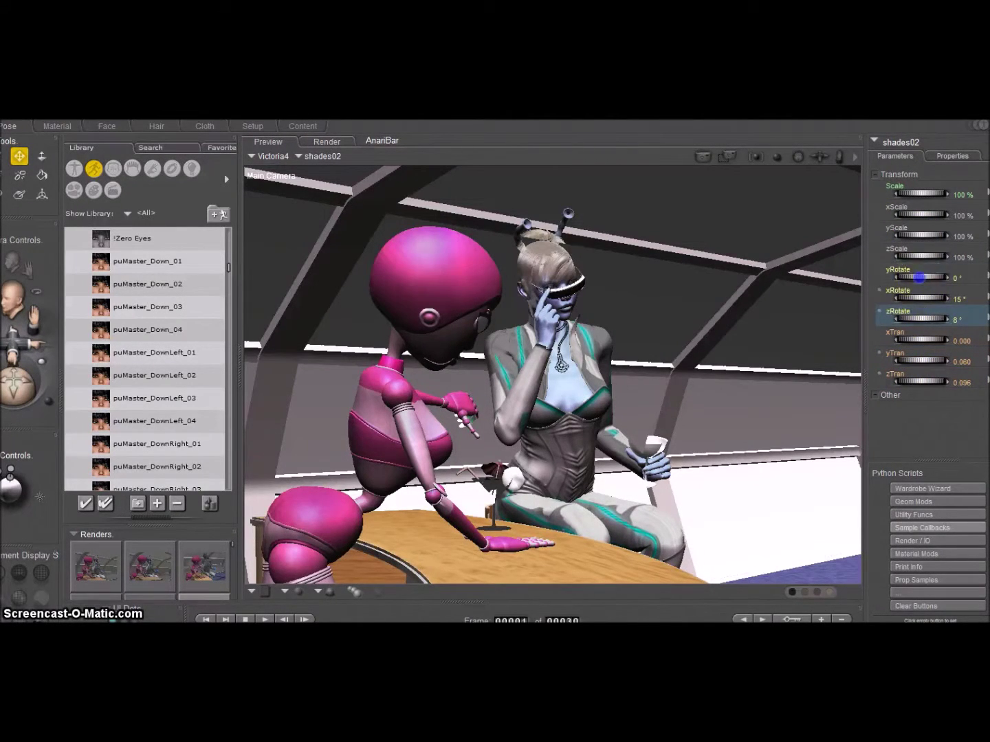
left_click(188, 175)
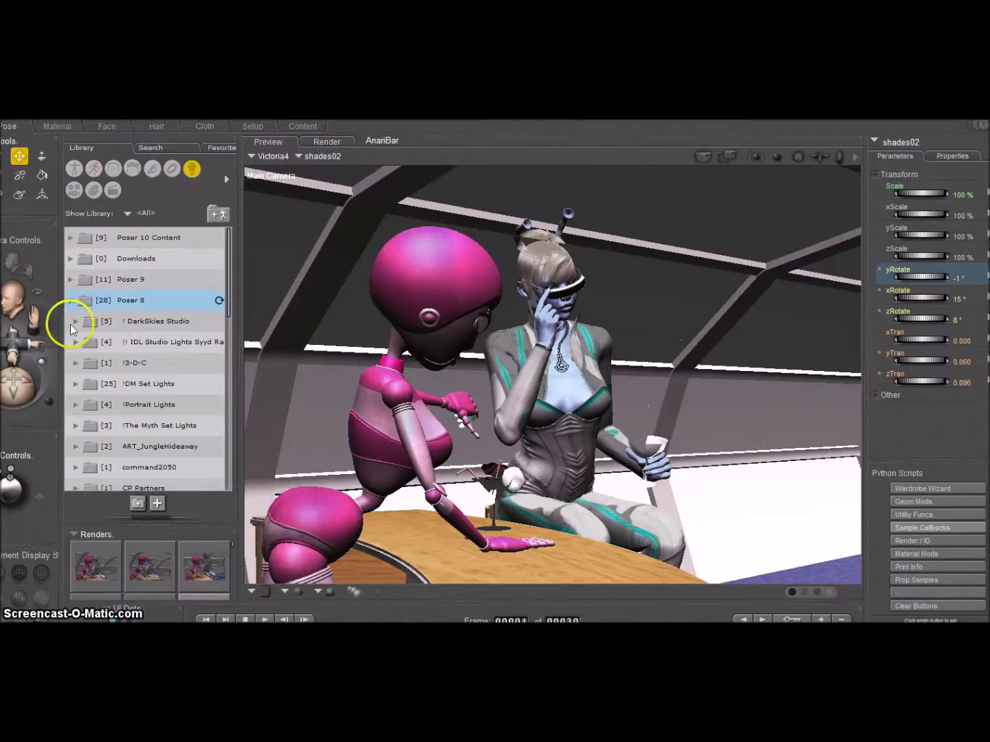
- Apply the Studio_Backlight_AO lighting and render a test image
left_click(71, 279)
left_click(73, 443)
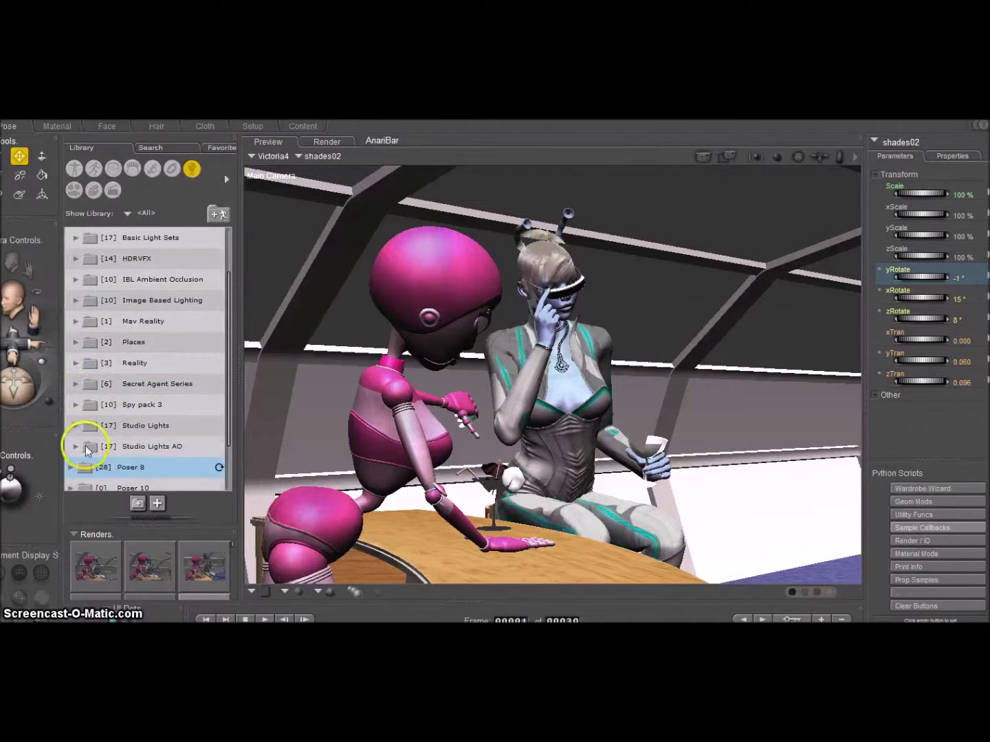
double_click(145, 349)
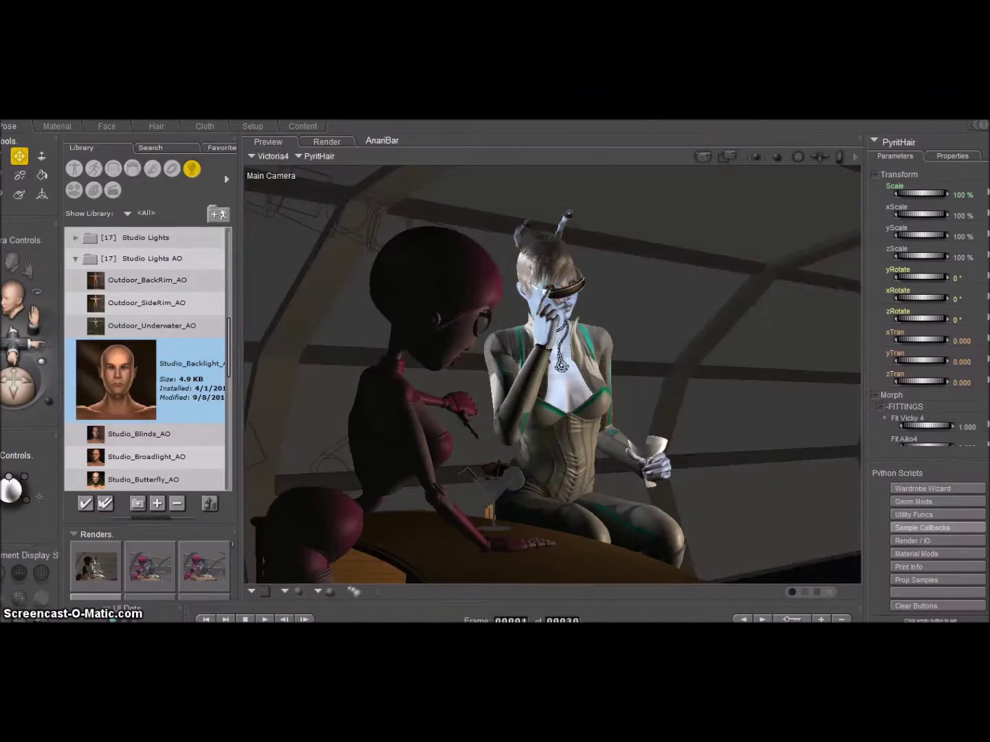
left_click(444, 421)
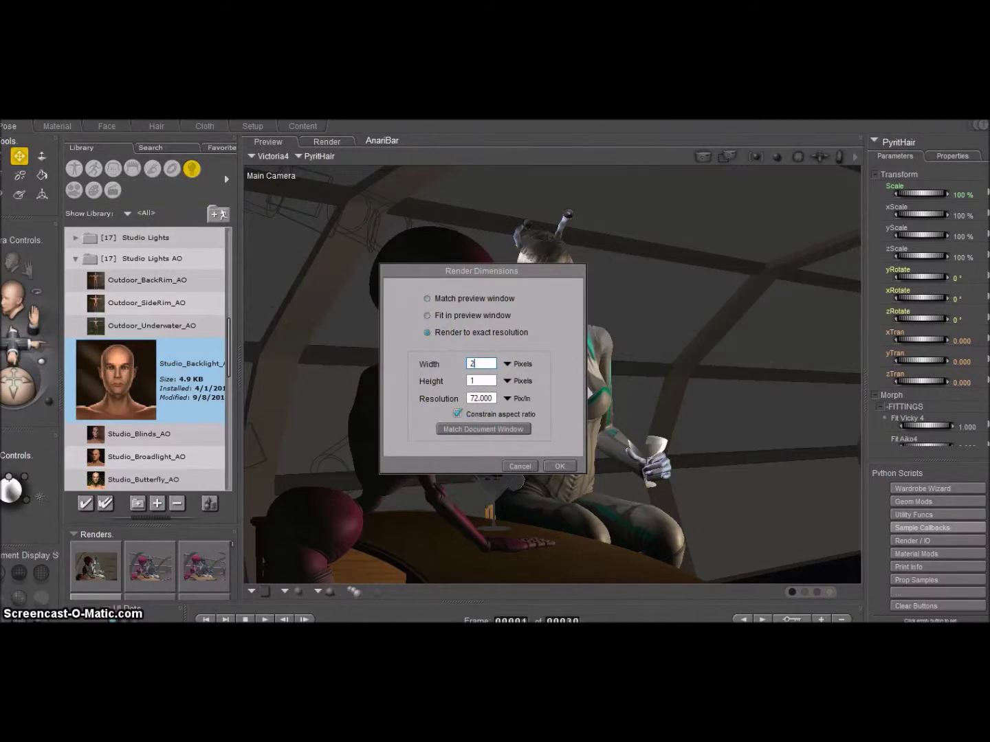
left_click(558, 465)
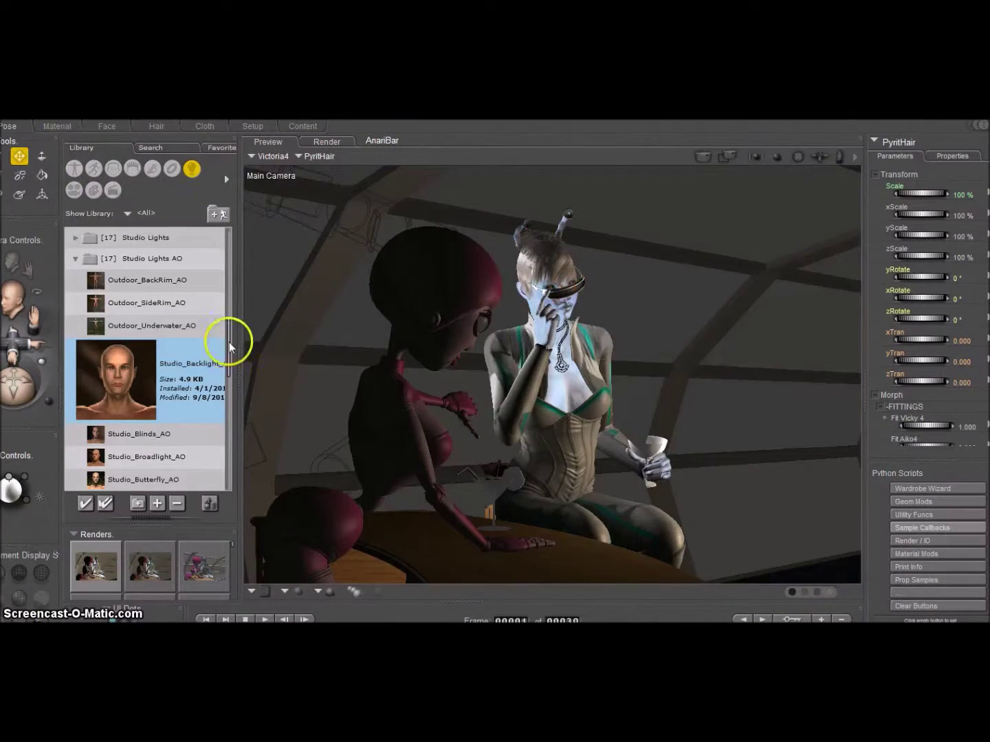
left_click(76, 438)
- Apply the 4blueyes_IBL_Darks portrait light preset, render, and export the image
left_click(84, 412)
scroll(110, 386, "down", 2)
left_click(80, 321)
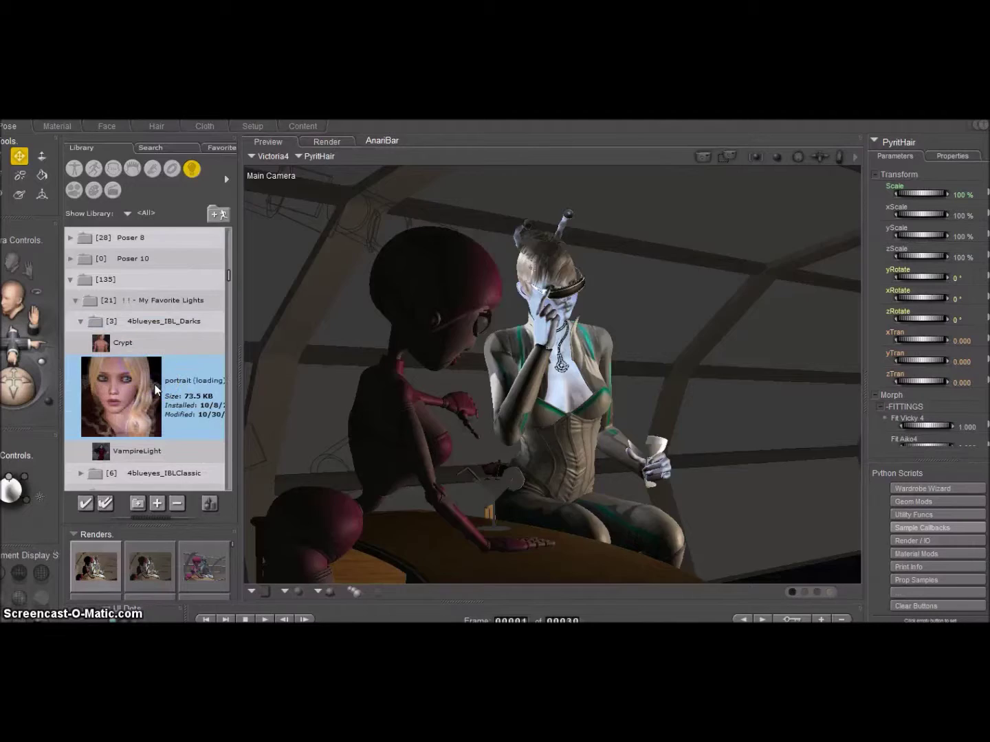
double_click(158, 391)
key("ctrl+r")
left_click(166, 254)
key("Return")
left_click(268, 142)
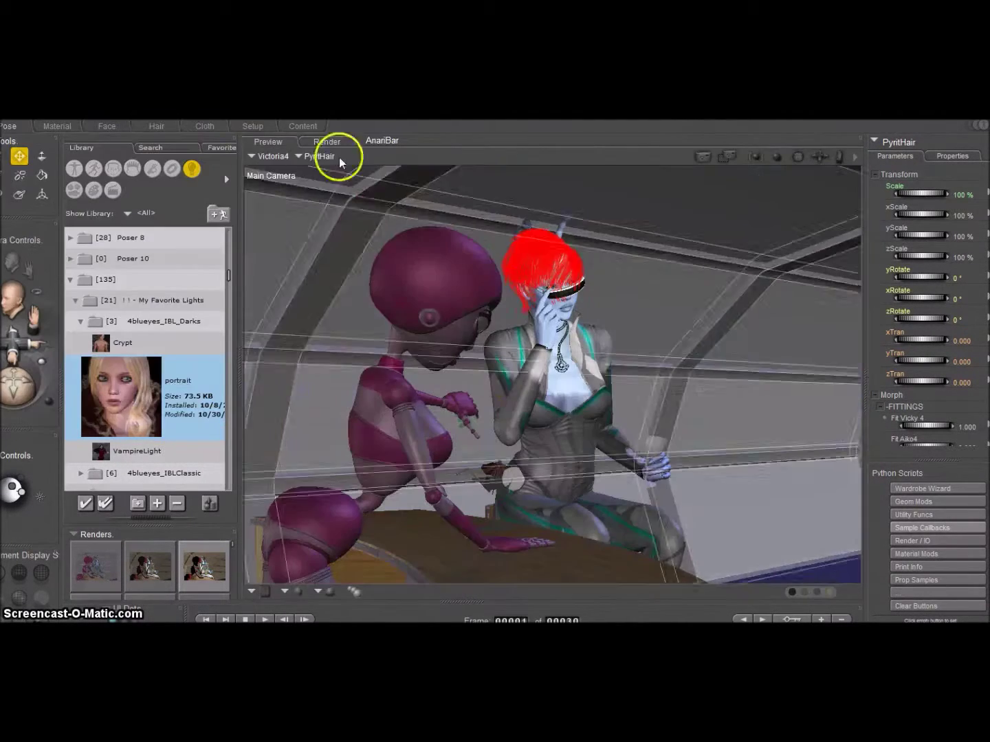
- Apply the LW SunKissed light set, render, and export the image
left_click(80, 232)
left_click(81, 383)
double_click(157, 405)
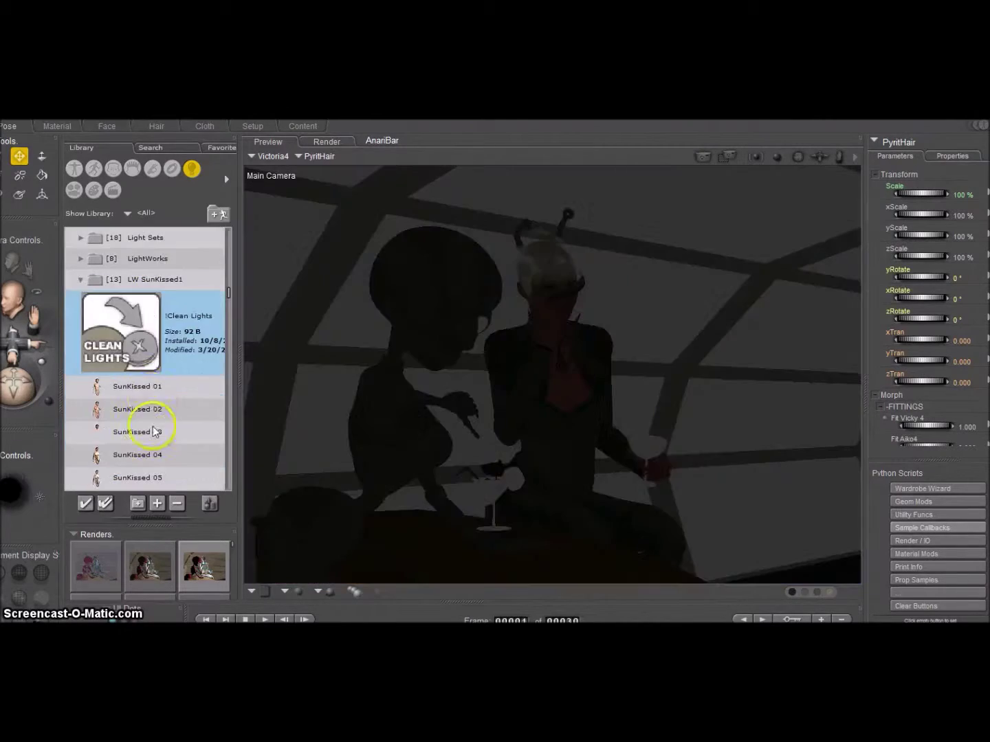
key("ctrl+r")
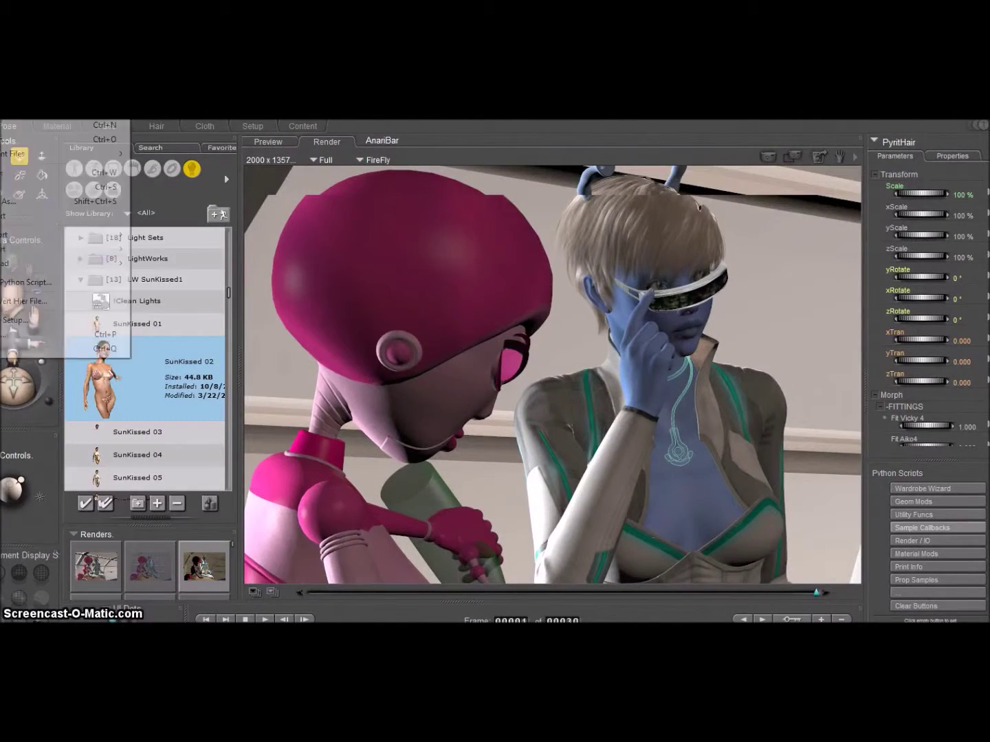
left_click(166, 254)
left_click(267, 303)
key("Return")
left_click(269, 142)
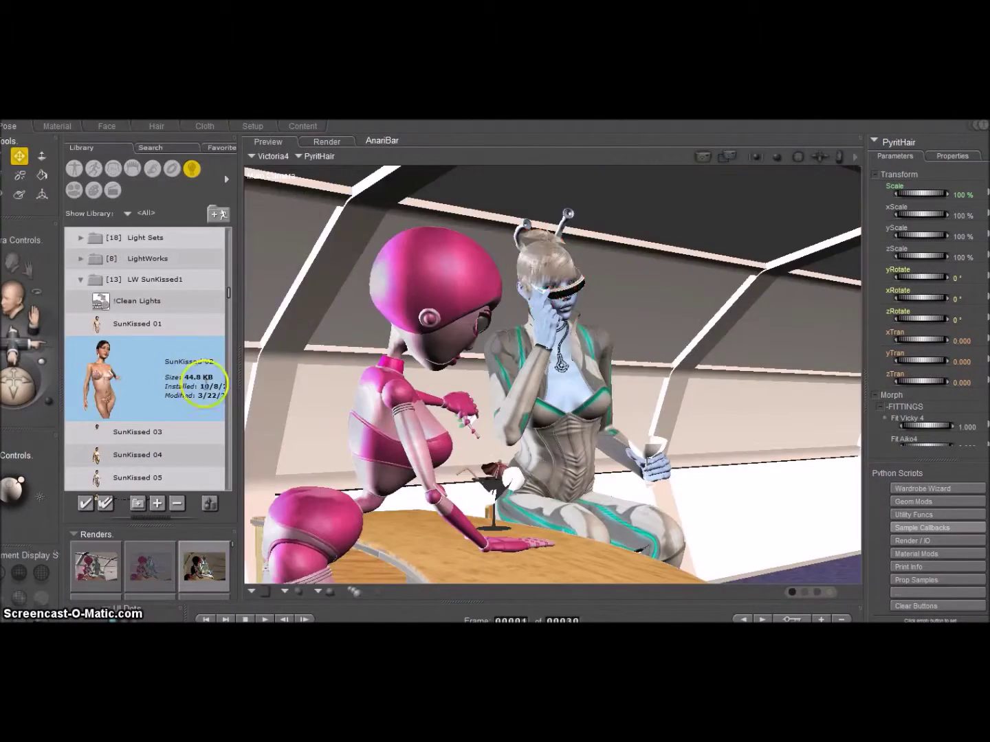
- Apply the DNA_SoftLights Copper 02 preset, render, and export as anariBar01d
left_click(80, 281)
scroll(137, 310, "up", 2)
double_click(133, 399)
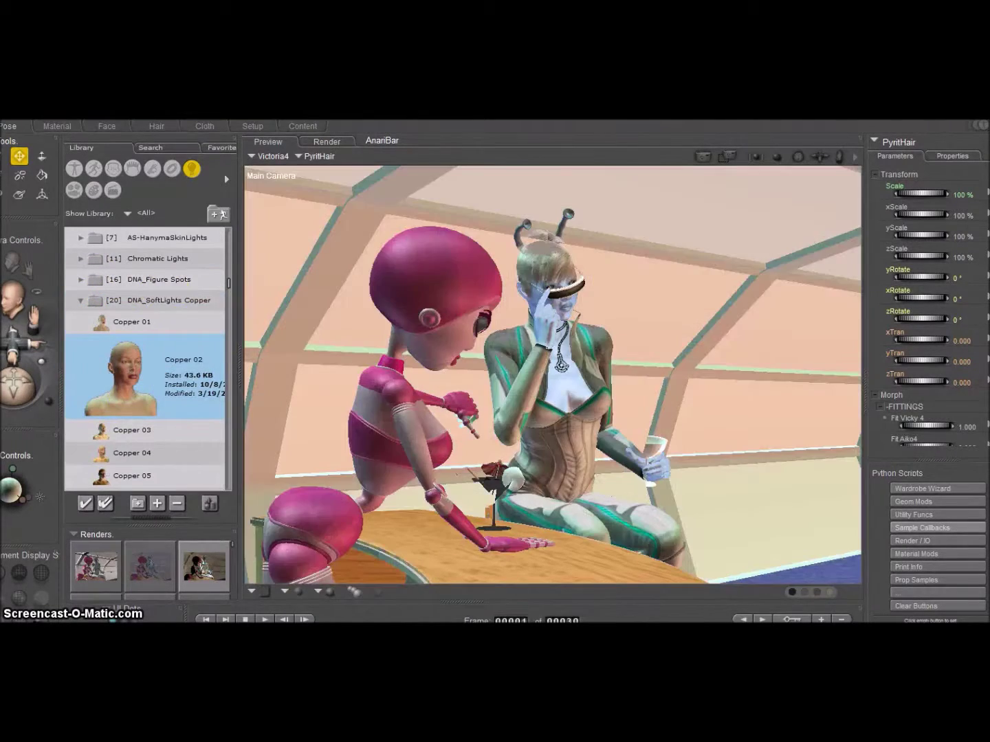
key("ctrl+r")
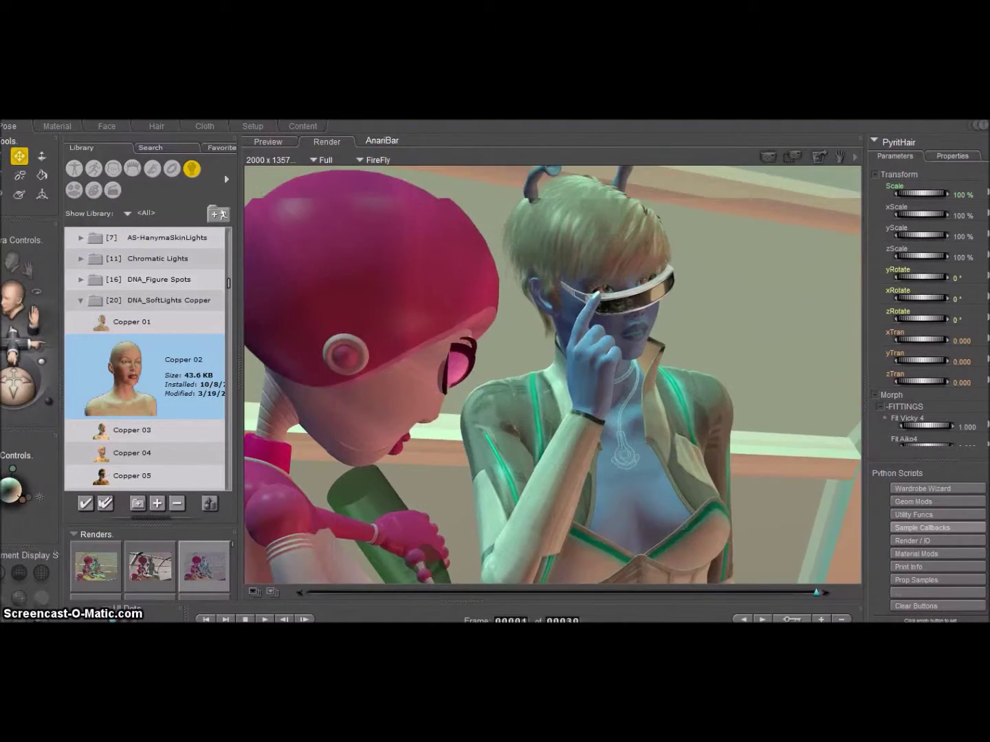
scroll(261, 276, "down", 5)
type("anariBar01d")
key("Return")
left_click(268, 141)
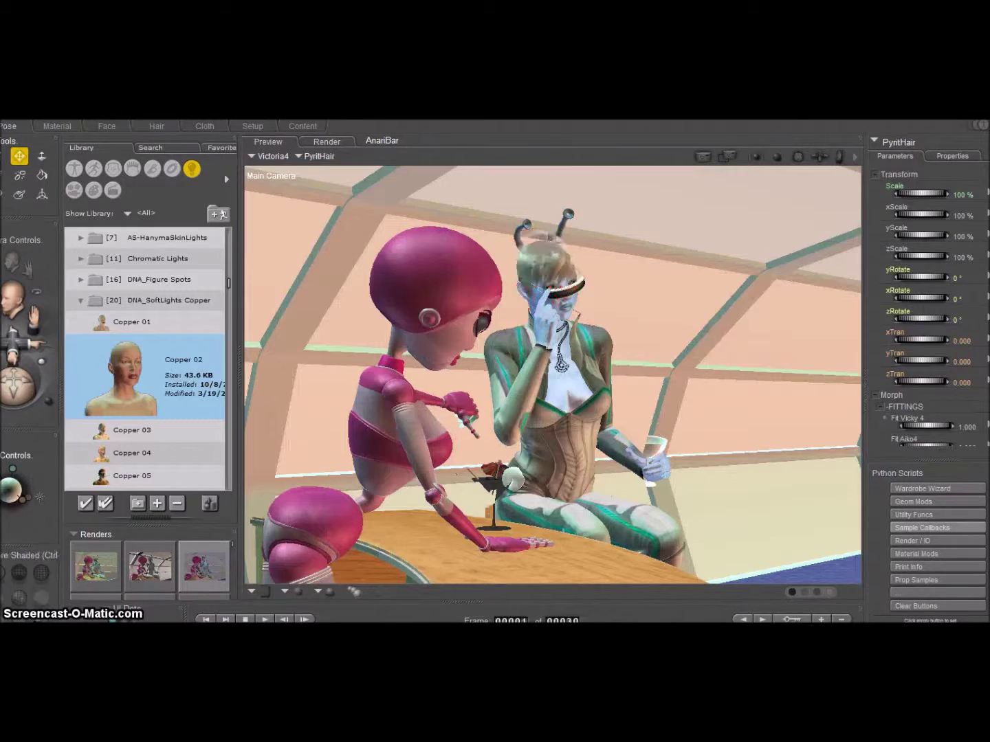
- Delete the Fill Light and the Left Light from the scene
key("Delete")
key("Return")
left_click(558, 427)
key("Delete")
left_click(407, 130)
left_click_drag(228, 300, 226, 493)
left_click(128, 477)
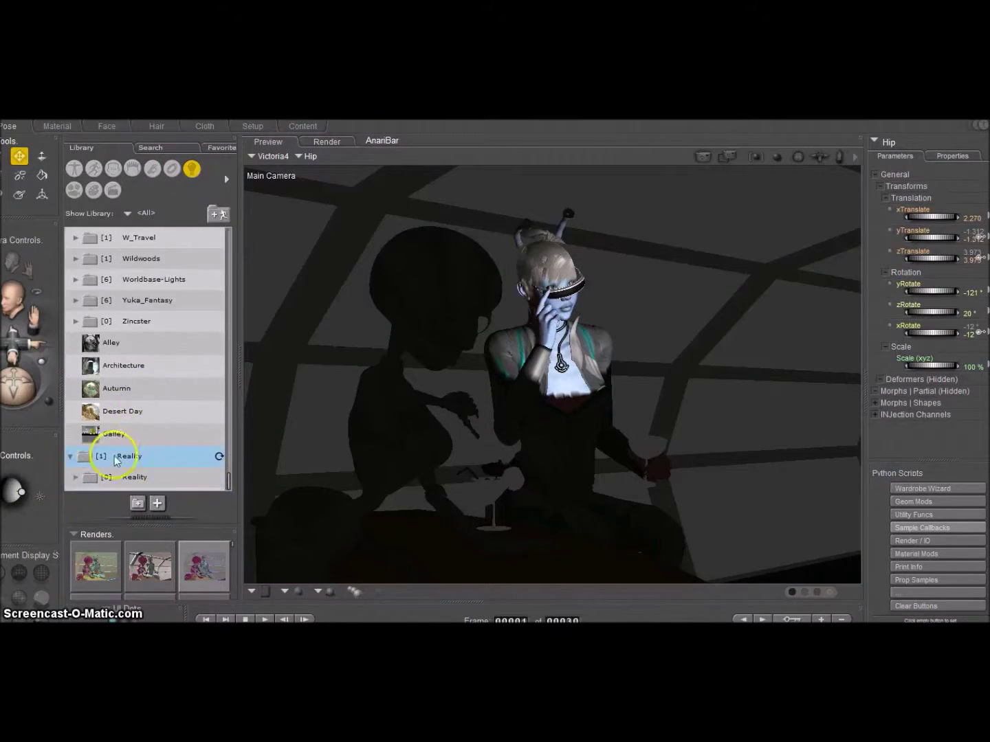
- Add the Reality Top Mesh Light and shift and tilt it, viewed through the main camera
double_click(187, 474)
left_click(6, 259)
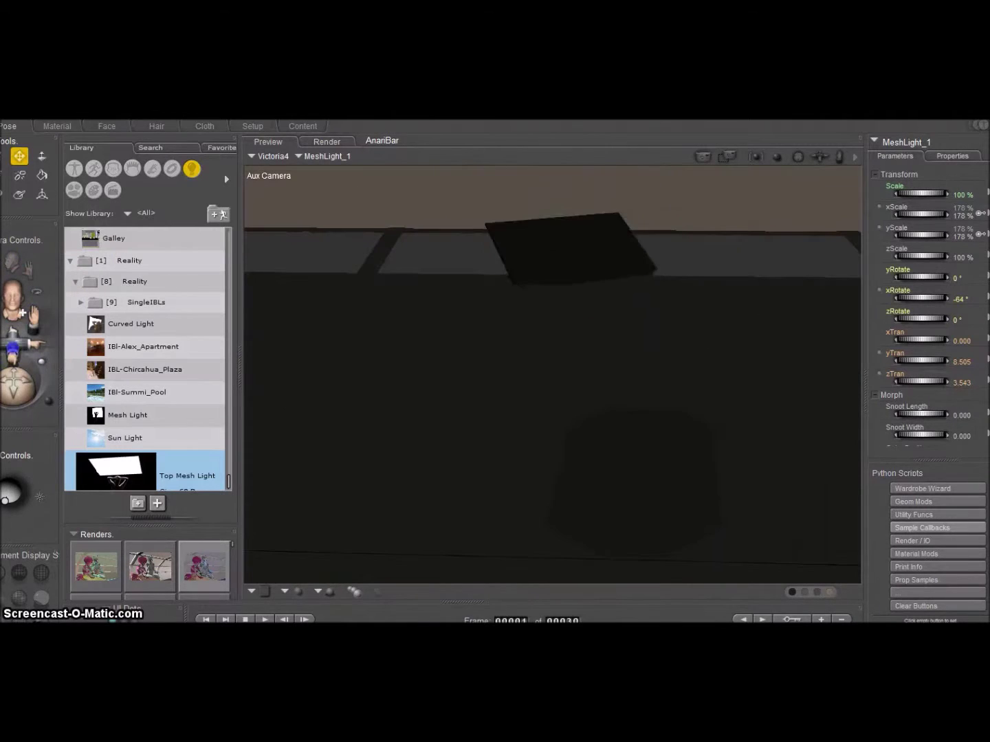
scroll(962, 331, "down", 3)
left_click(6, 260)
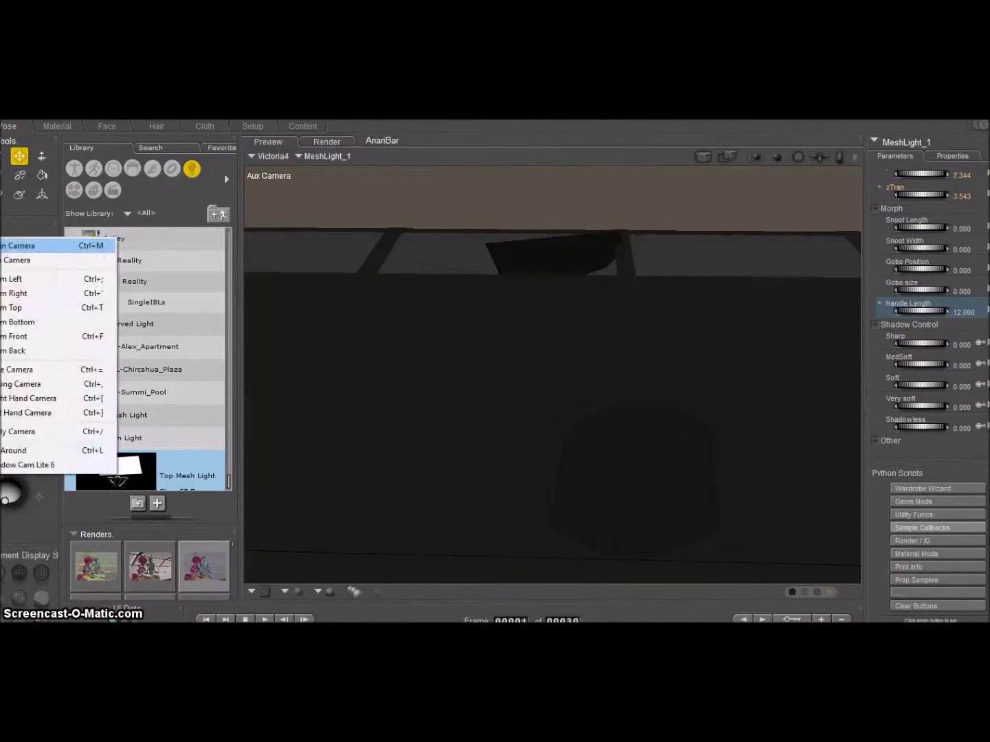
scroll(946, 261, "up", 5)
left_click_drag(924, 351, 909, 352)
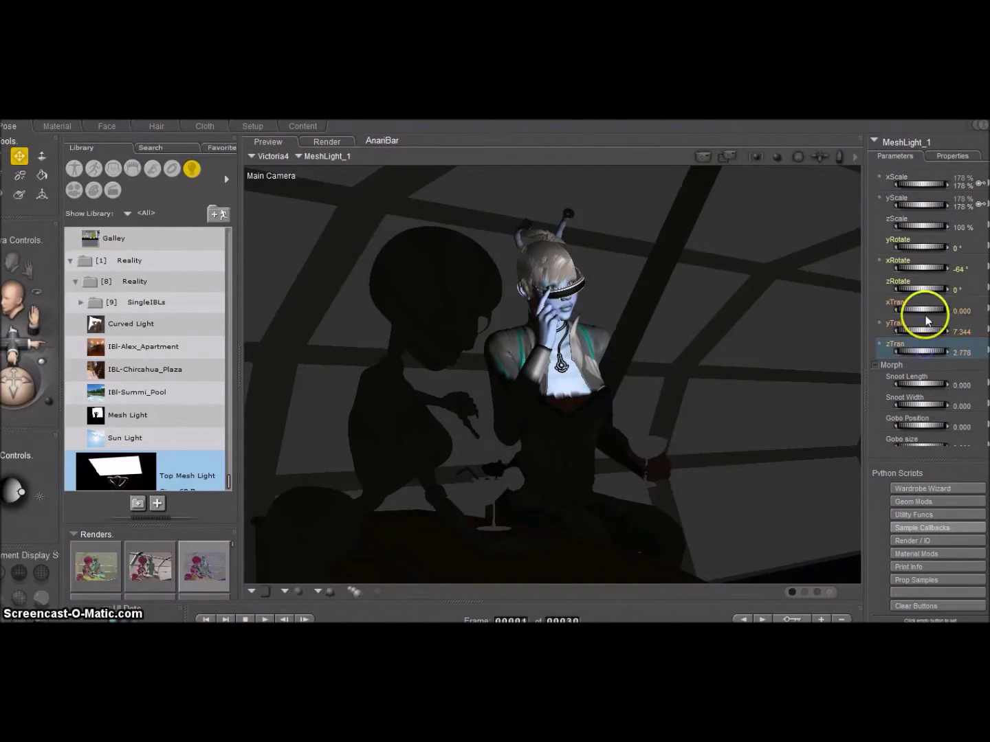
left_click_drag(937, 310, 930, 310)
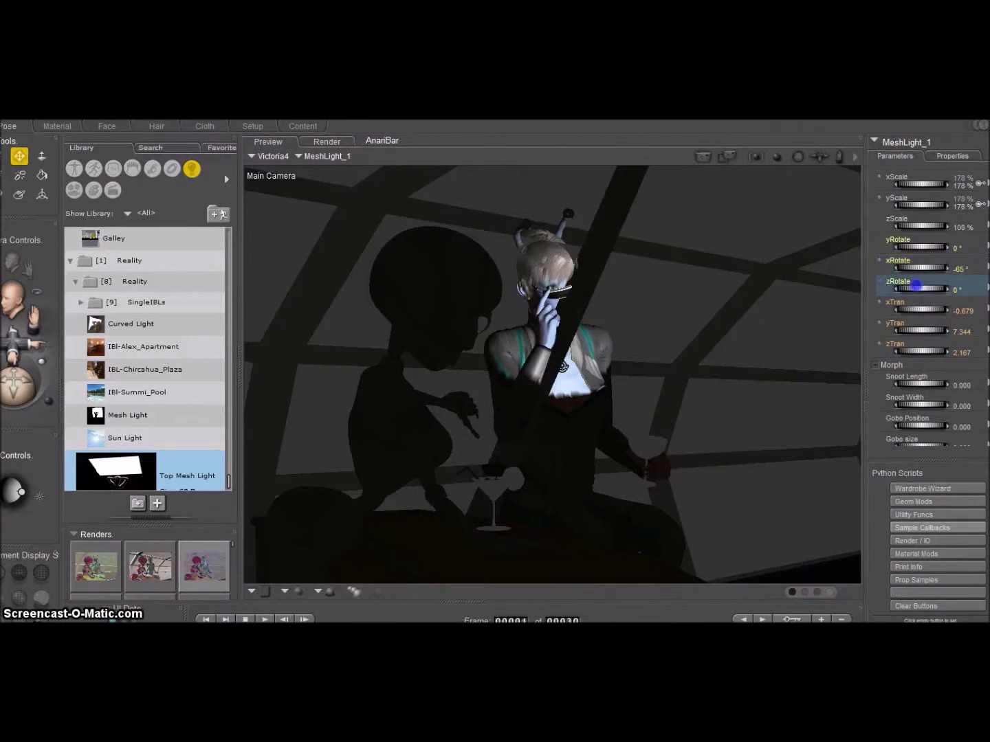
left_click(919, 290)
scroll(949, 330, "down", 2)
- Add a second Reality Mesh Light and move it further out from the figures
left_click(957, 385)
left_click(136, 416)
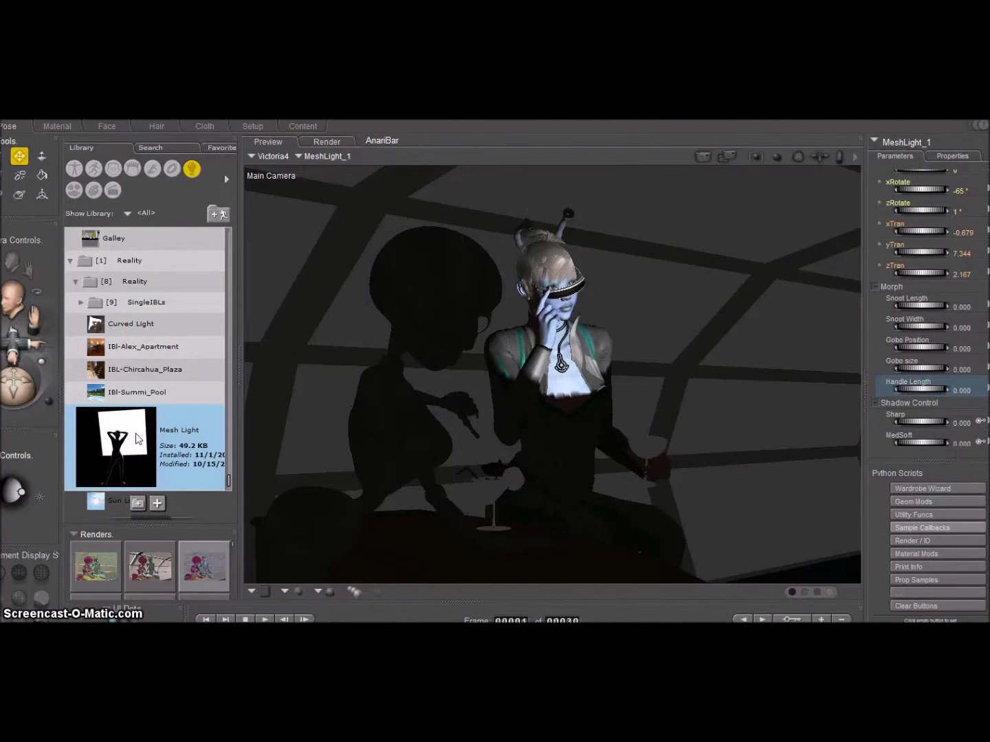
double_click(137, 439)
scroll(928, 309, "down", 3)
left_click(964, 336)
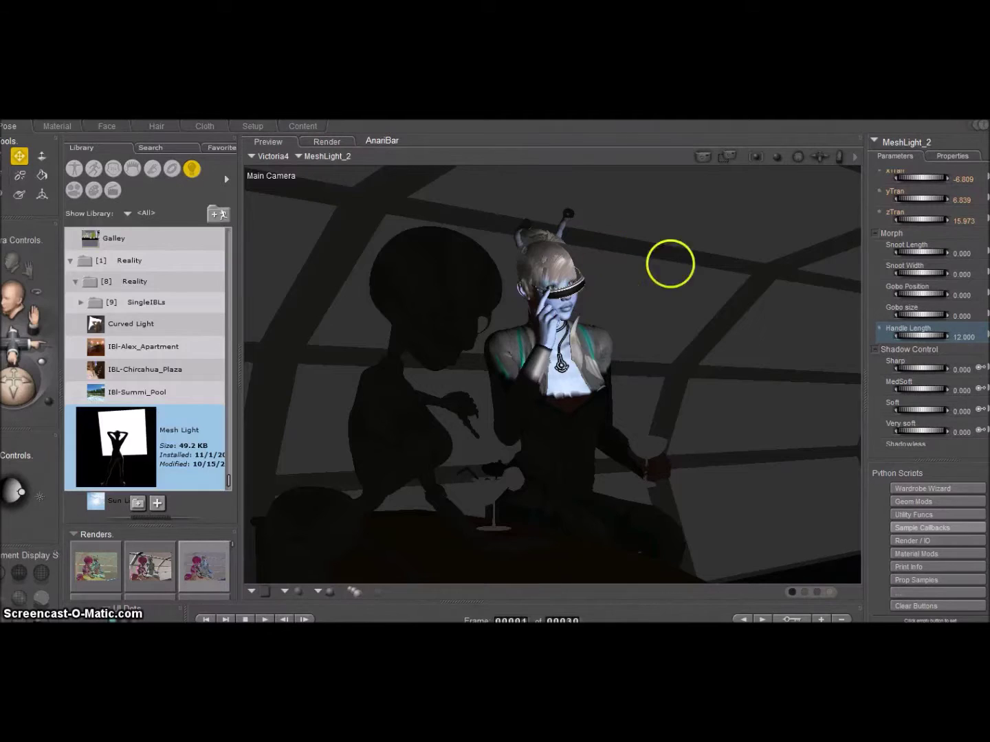
left_click(23, 313)
left_click_drag(936, 219, 956, 220)
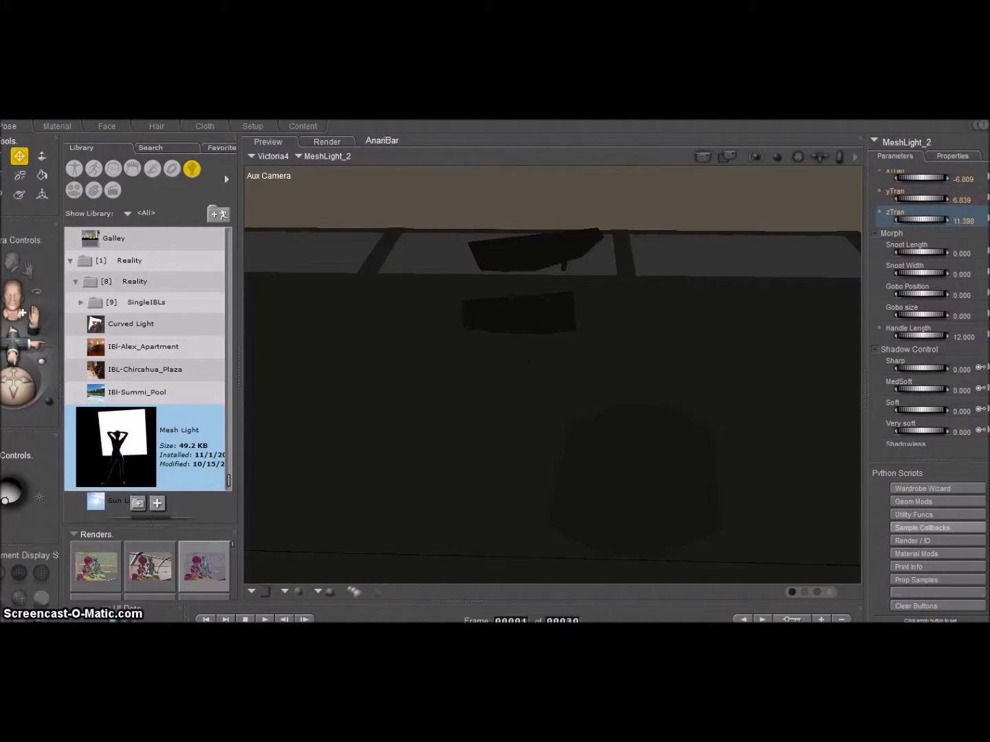
- Select MeshLight_2 and rotate it toward the alien woman, bringing it lower and closer
left_click(20, 239)
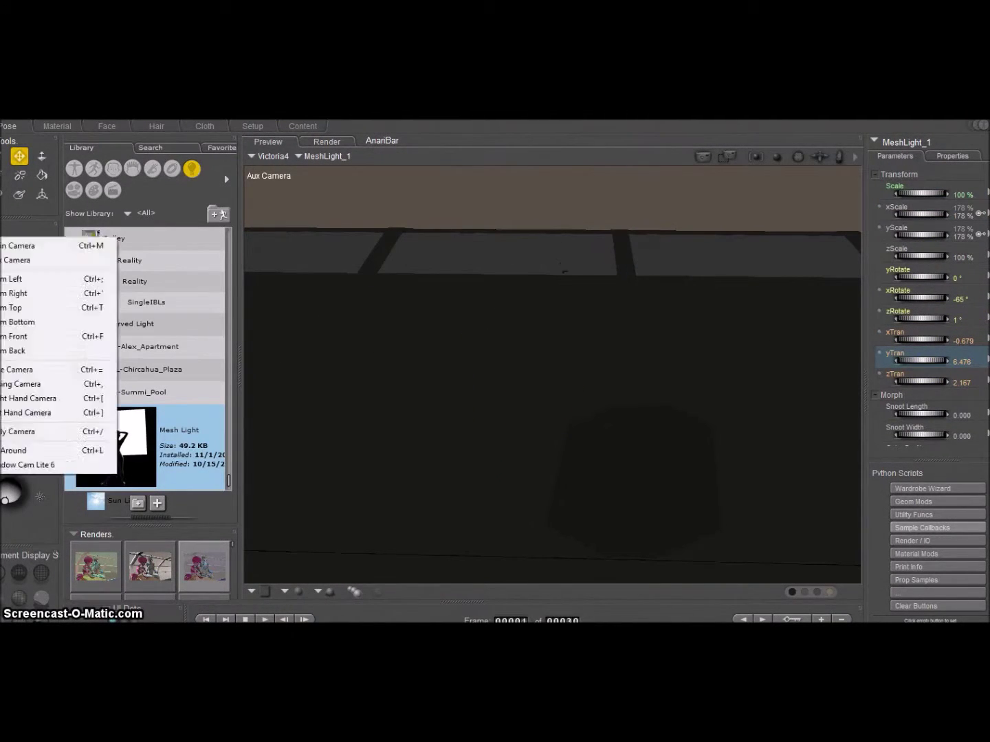
left_click(907, 142)
left_click(782, 380)
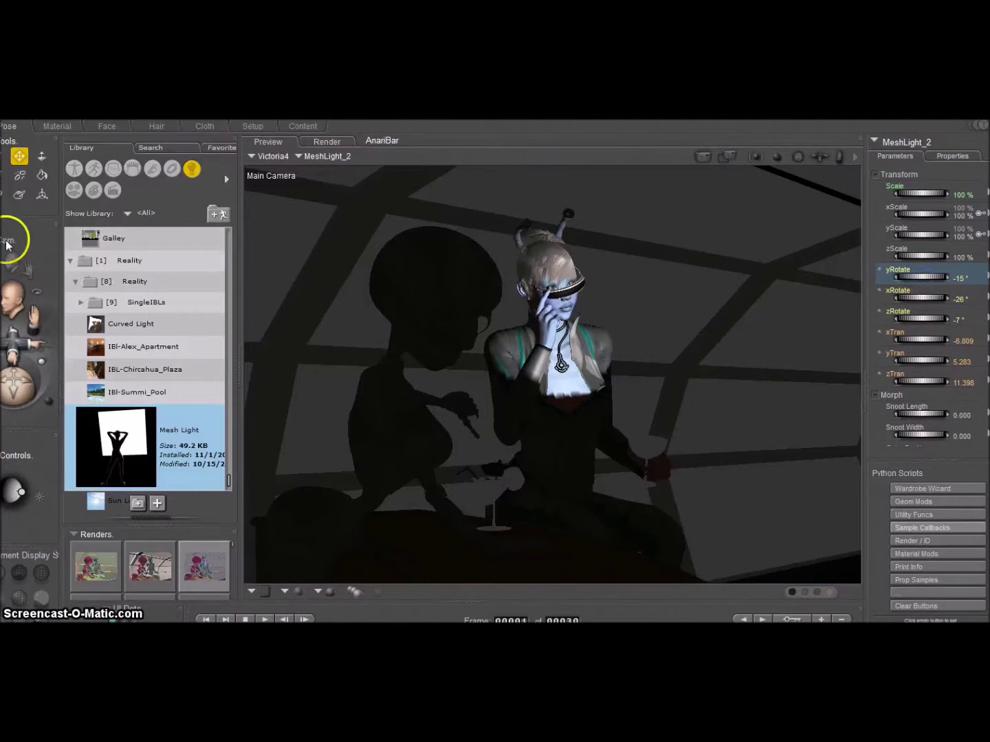
left_click(6, 242)
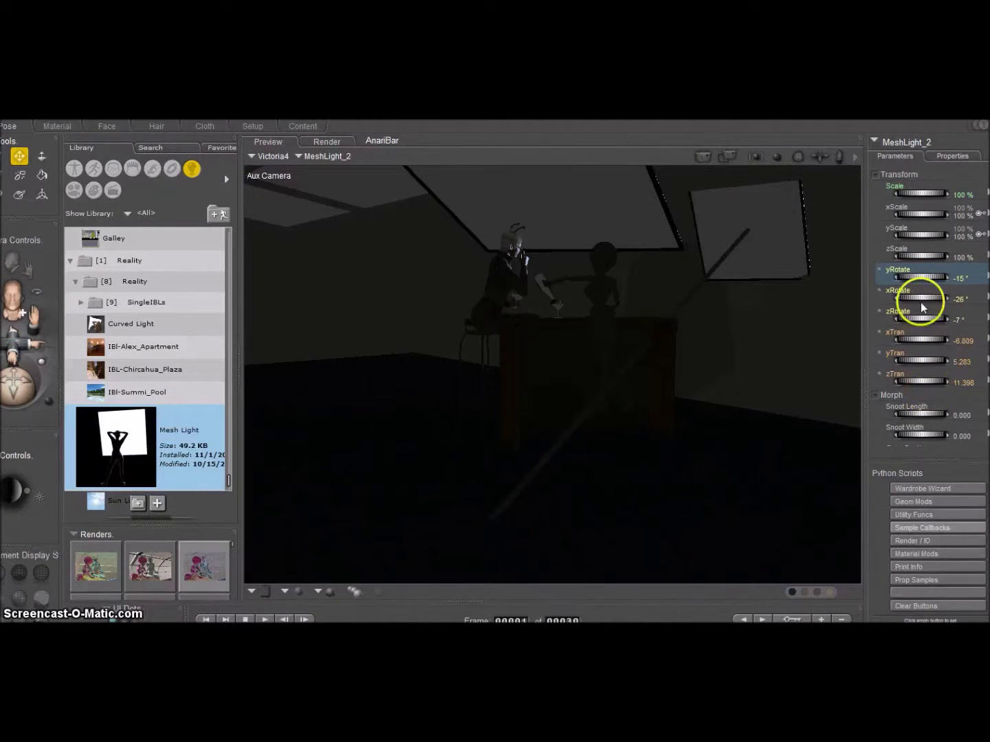
left_click_drag(920, 276, 907, 275)
mouse_move(939, 336)
left_mouse_down()
mouse_move(921, 338)
mouse_move(916, 383)
mouse_move(924, 339)
left_mouse_up()
left_click_drag(917, 297, 930, 298)
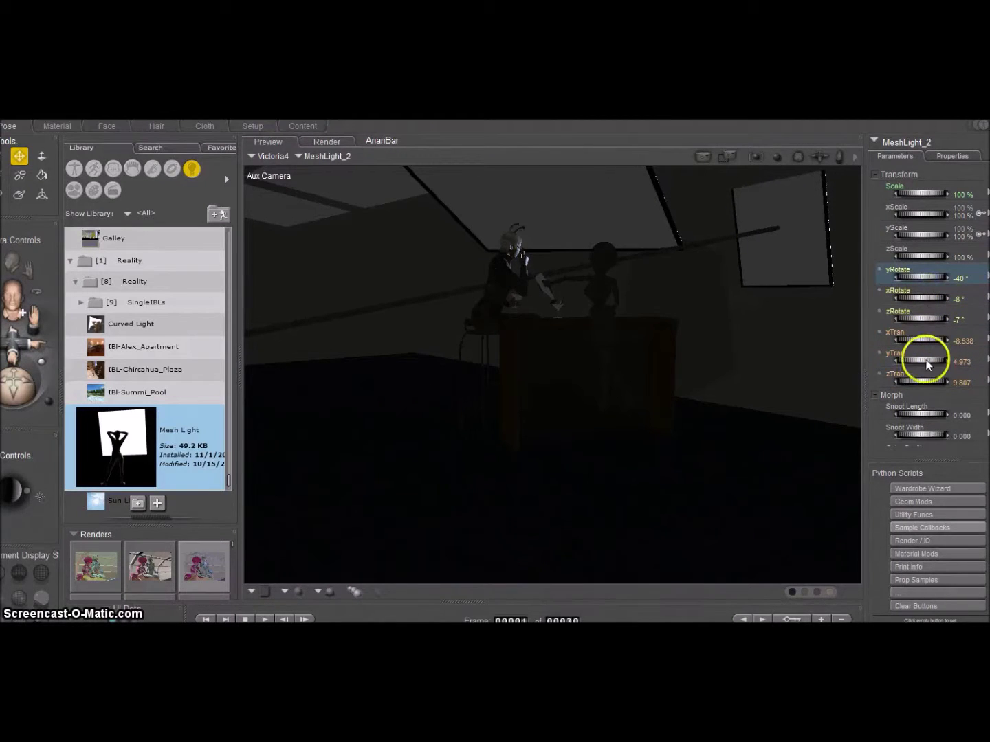
left_click_drag(927, 362, 914, 382)
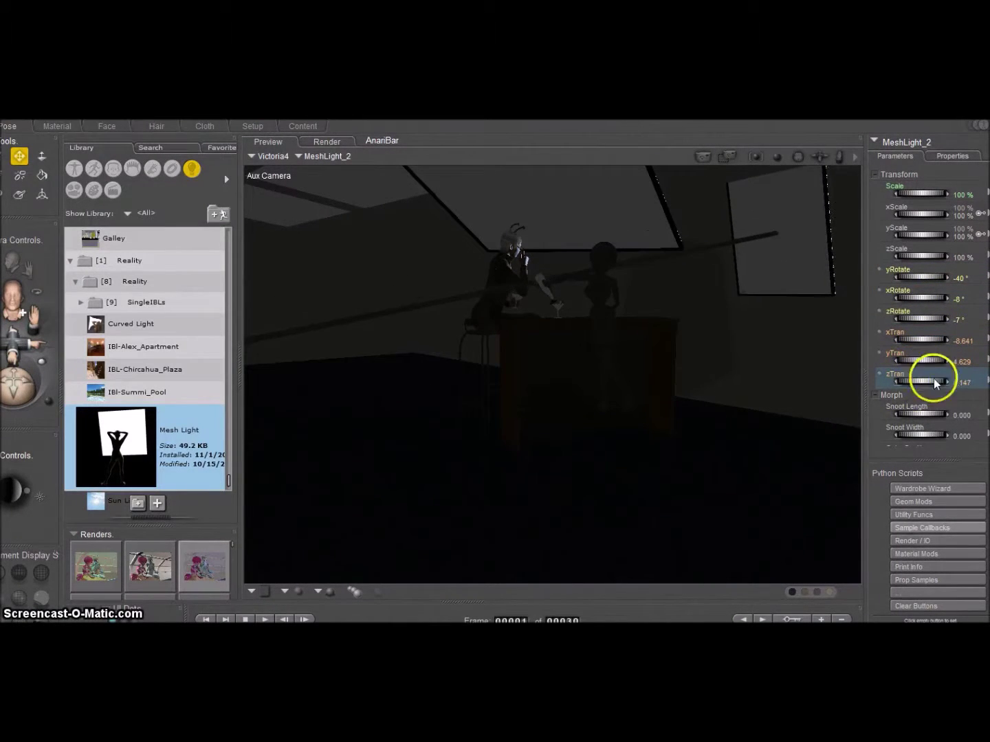
left_click_drag(955, 282, 935, 281)
- Uncheck Visible for MeshLight_2 to hide it from camera, then fine-tune its position and angle
key("ctrl+m")
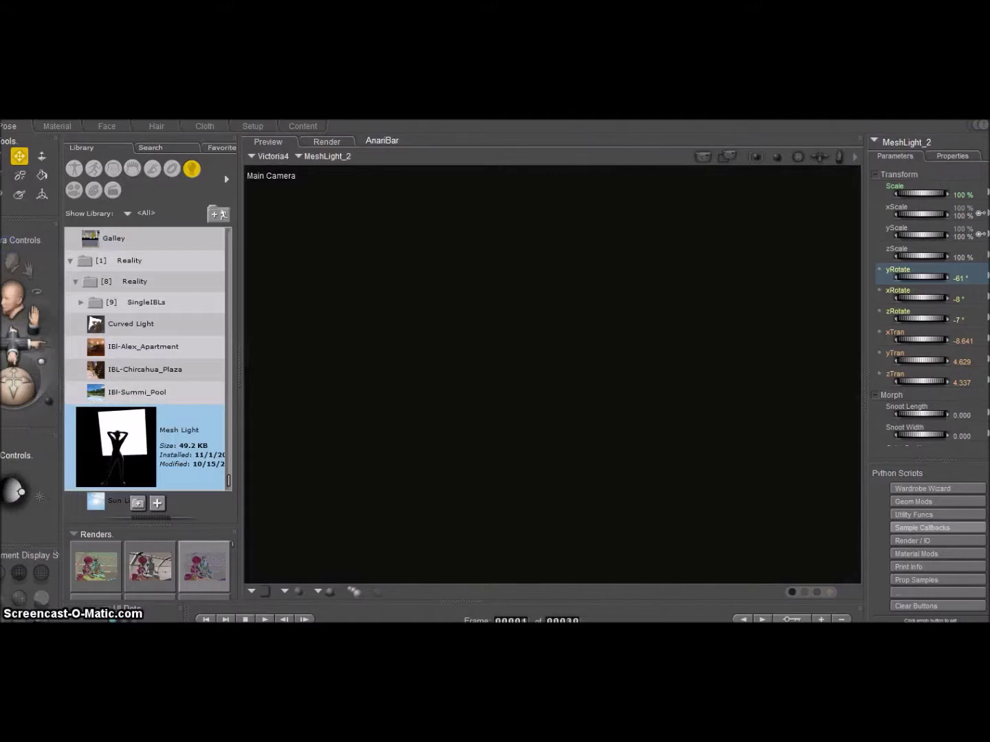
left_click(952, 157)
left_click(880, 205)
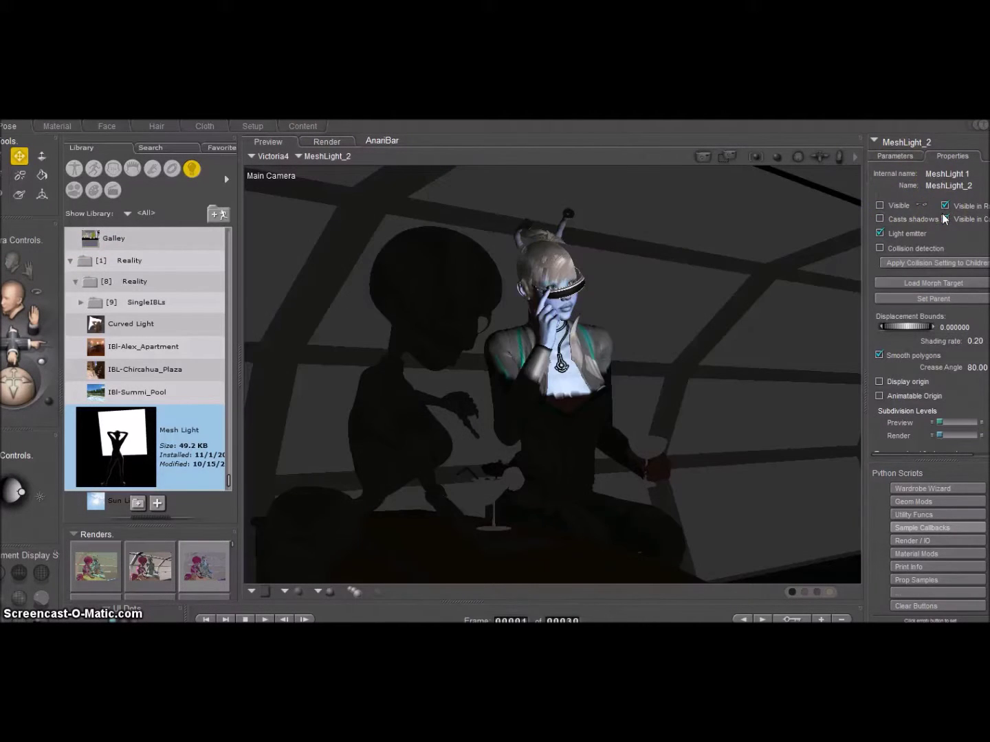
left_click(895, 156)
left_click_drag(924, 381, 921, 382)
left_click_drag(929, 277, 929, 297)
left_click(15, 262)
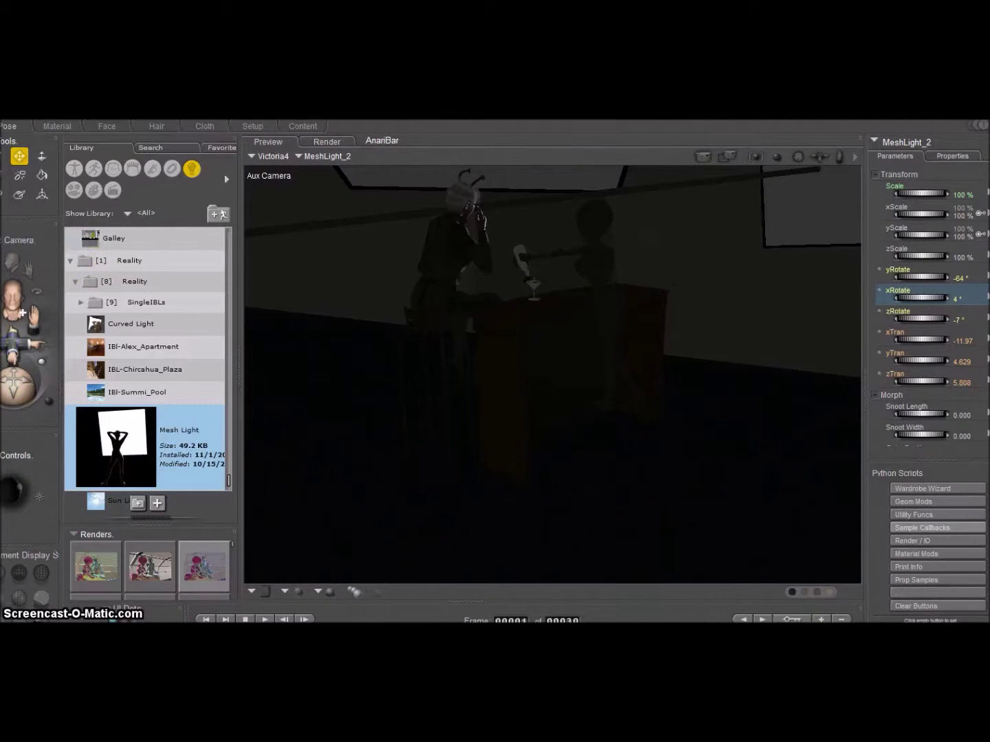
left_click(14, 261)
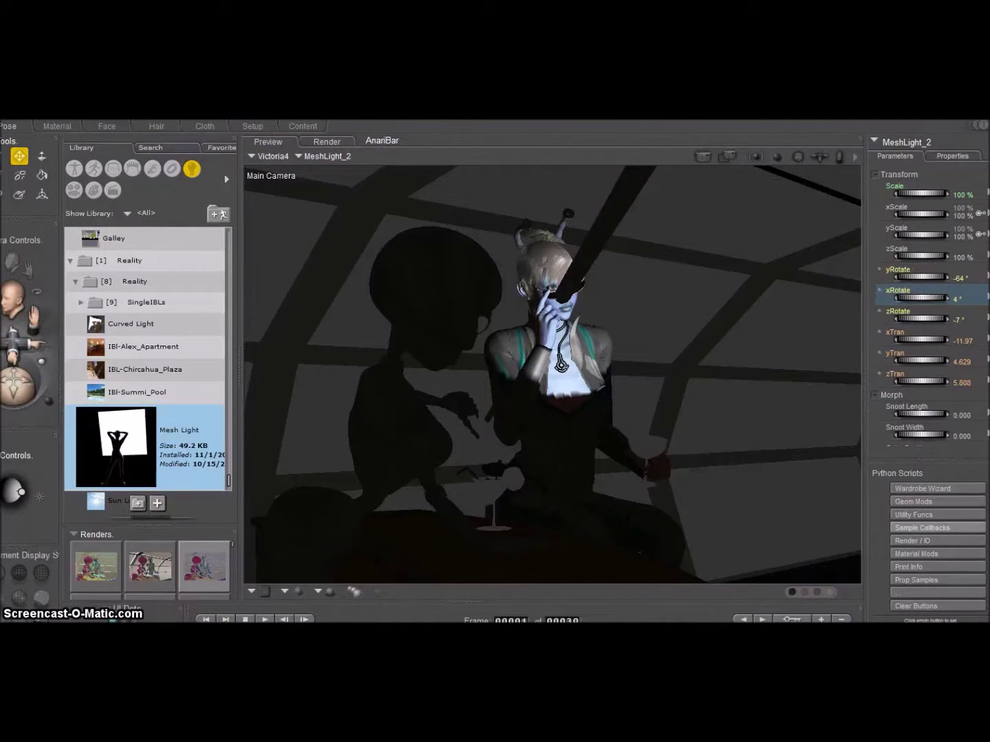
scroll(928, 310, "down", 5)
left_click(966, 312)
left_click(114, 114)
left_click(169, 296)
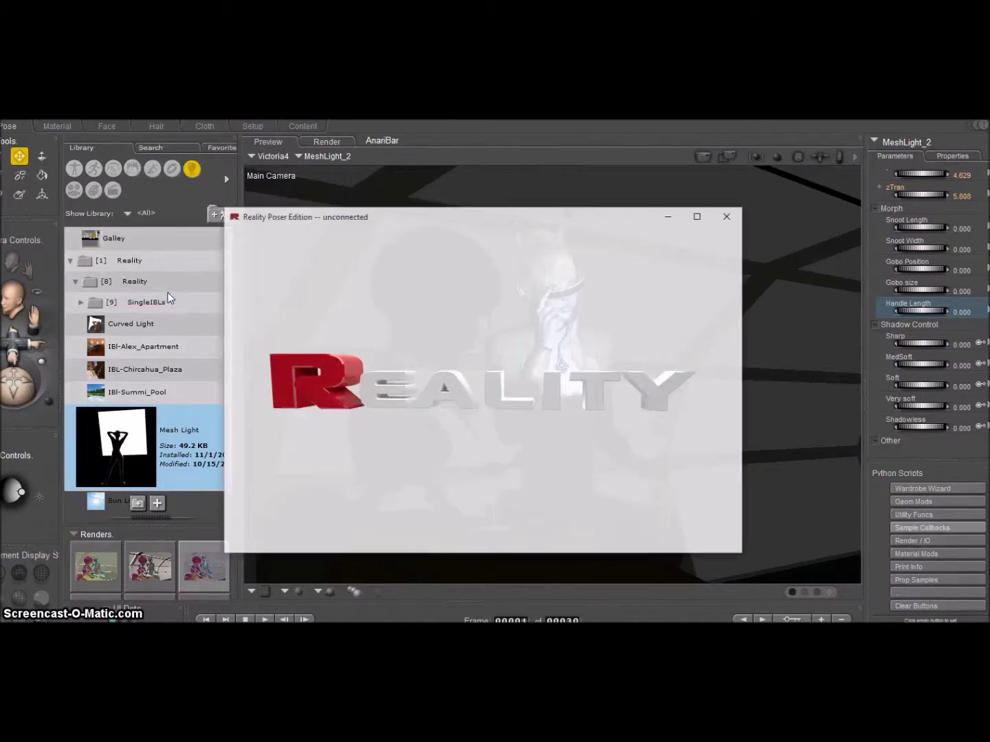
- Check the light groups, convert trimhiplow to metal and make trimtorso Chrome metal
left_click(175, 210)
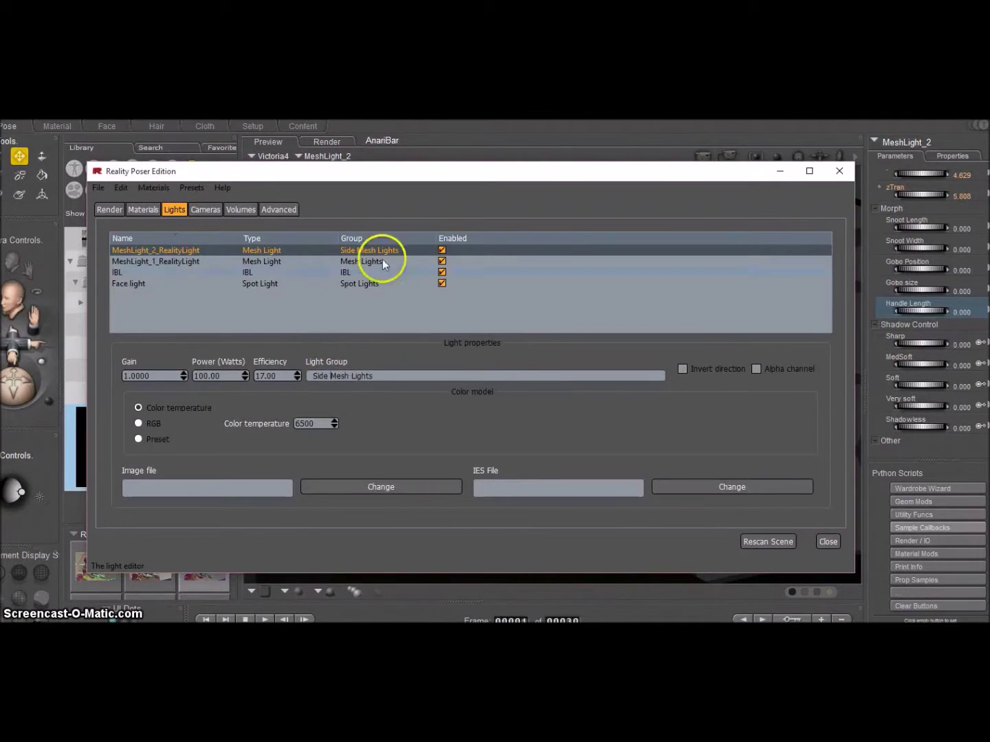
key("Down")
left_click(144, 209)
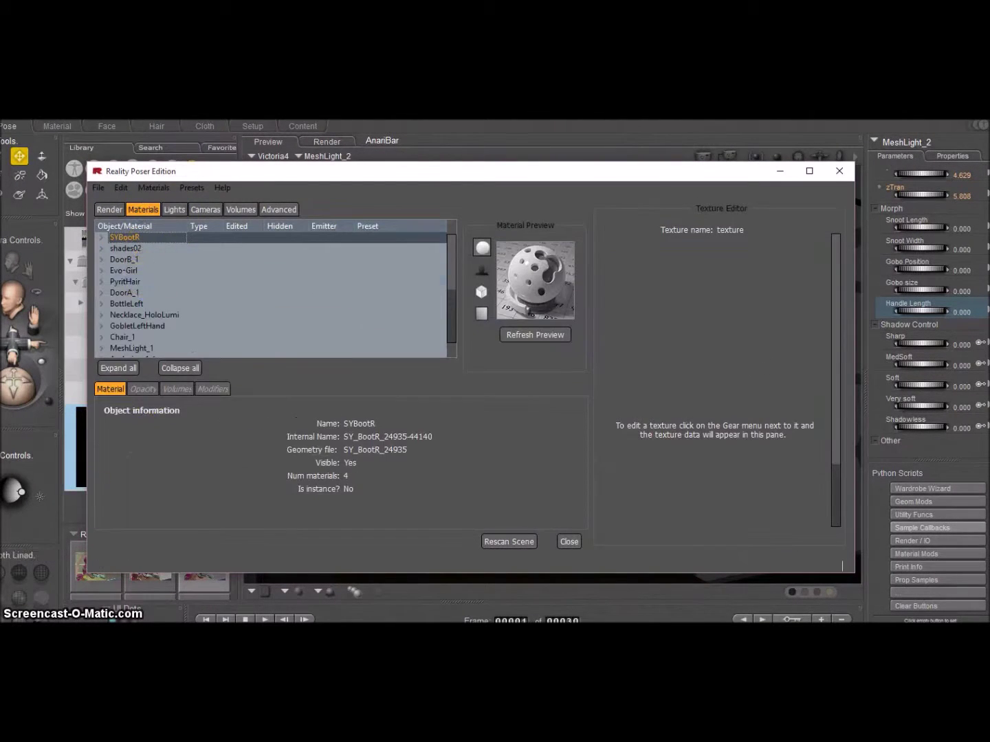
left_click(153, 187)
left_click(255, 265)
left_click(138, 327)
left_click(153, 189)
left_click(255, 264)
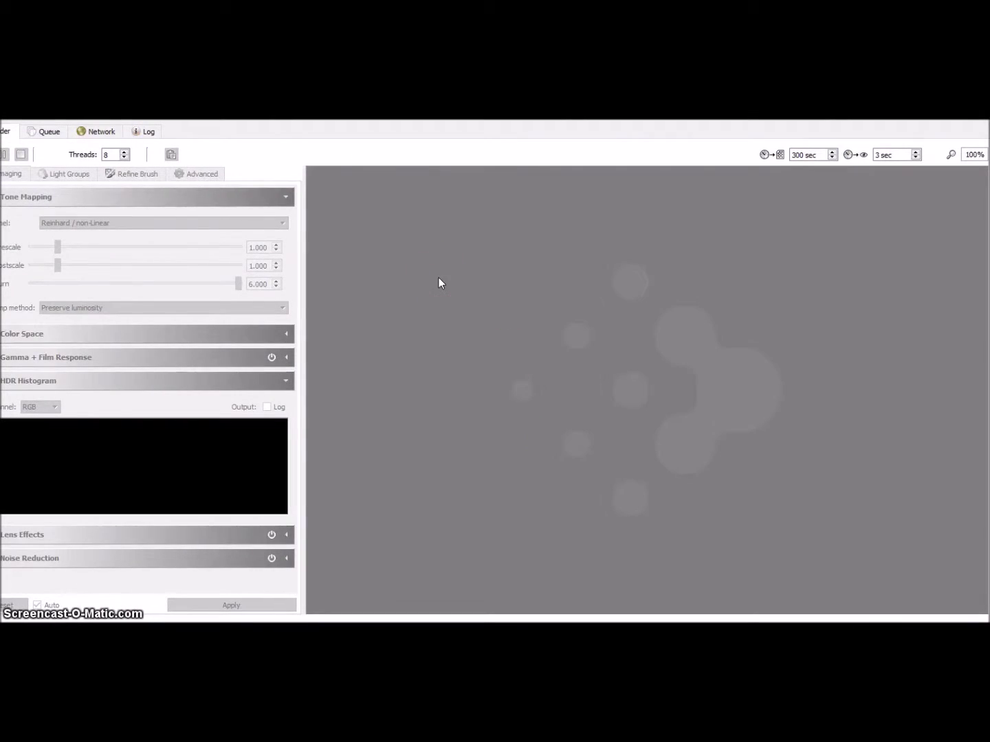
- Set Linear tone mapping with auto-estimated exposure and raise the light group gains
left_click(143, 131)
left_click(5, 132)
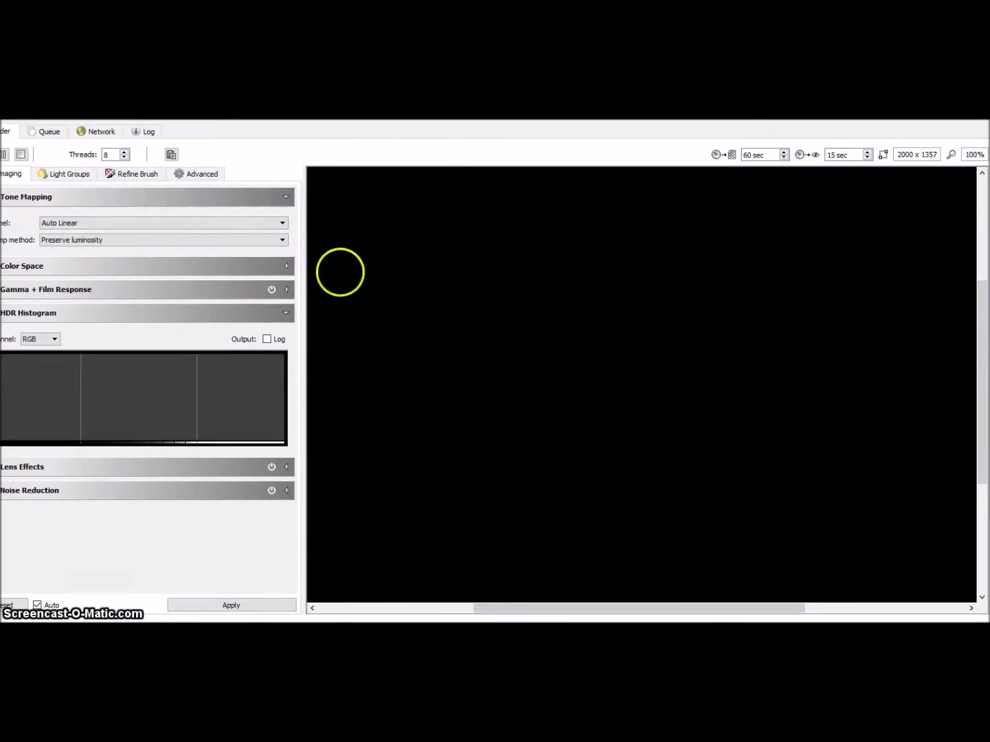
left_click(254, 224)
left_click(226, 325)
middle_click(533, 353)
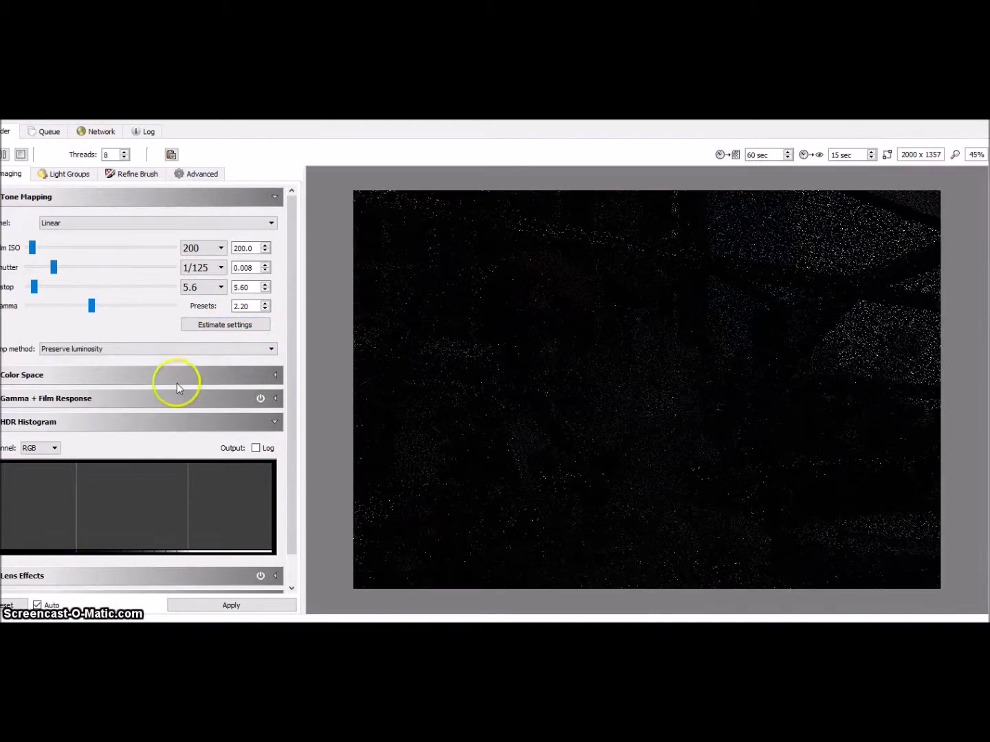
left_click(69, 173)
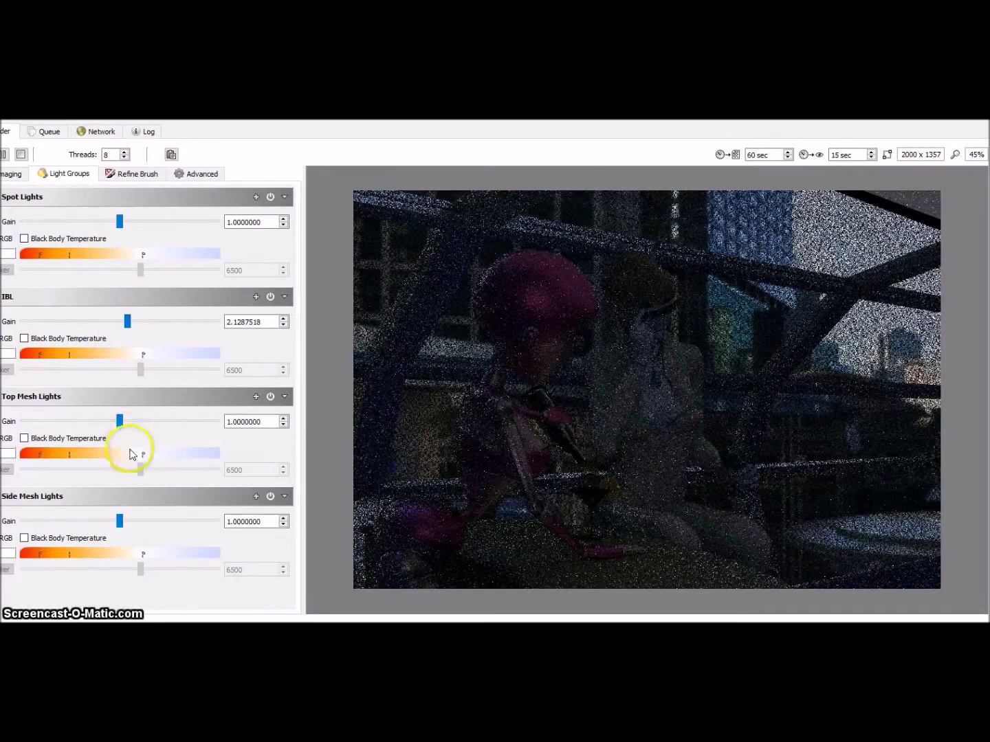
left_click_drag(120, 421, 124, 424)
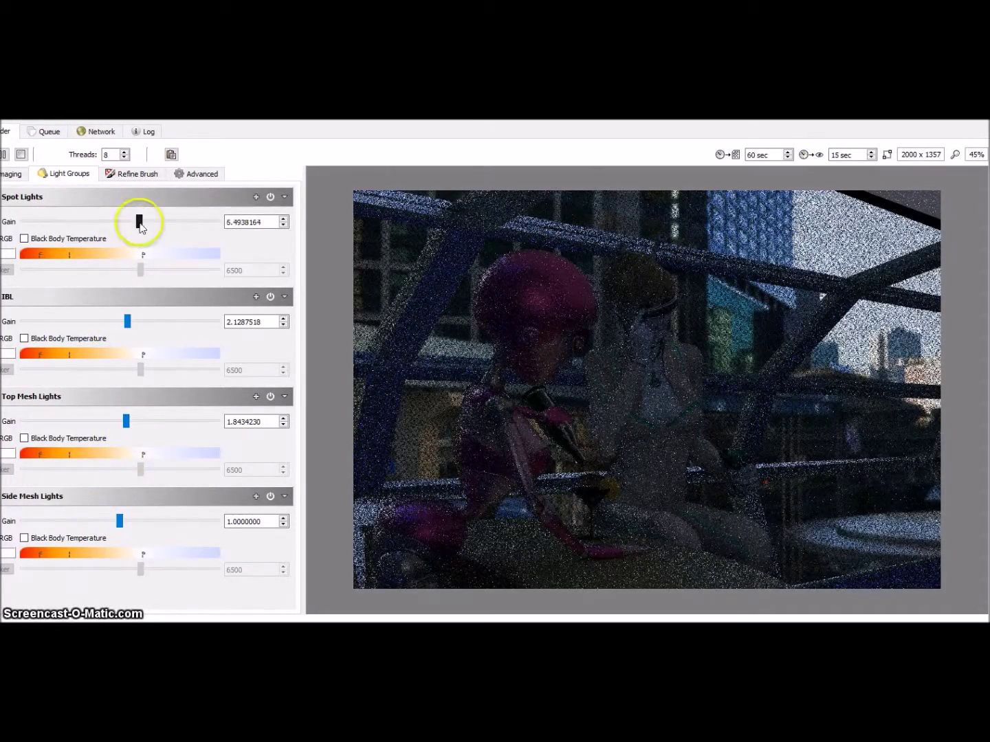
left_click_drag(130, 425, 146, 428)
- Choose the Fujifilm F-400 film response and tick Active
left_click(154, 394)
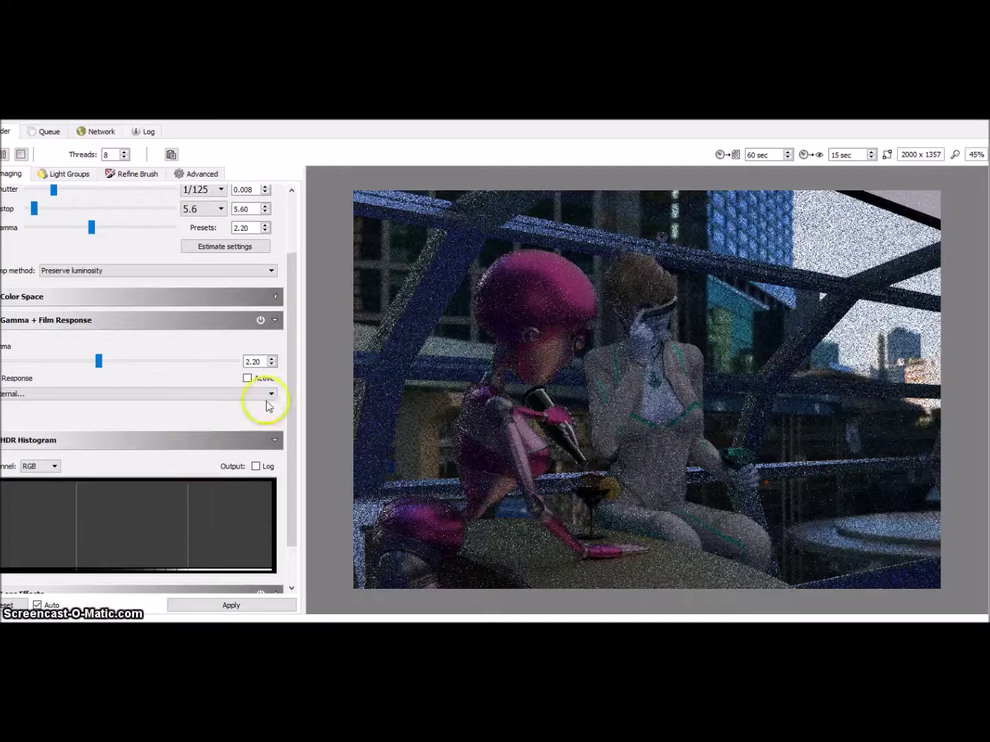
scroll(96, 443, "down", 3)
scroll(52, 441, "down", 3)
left_click(52, 441)
left_click(214, 394)
scroll(94, 437, "down", 3)
left_click(95, 438)
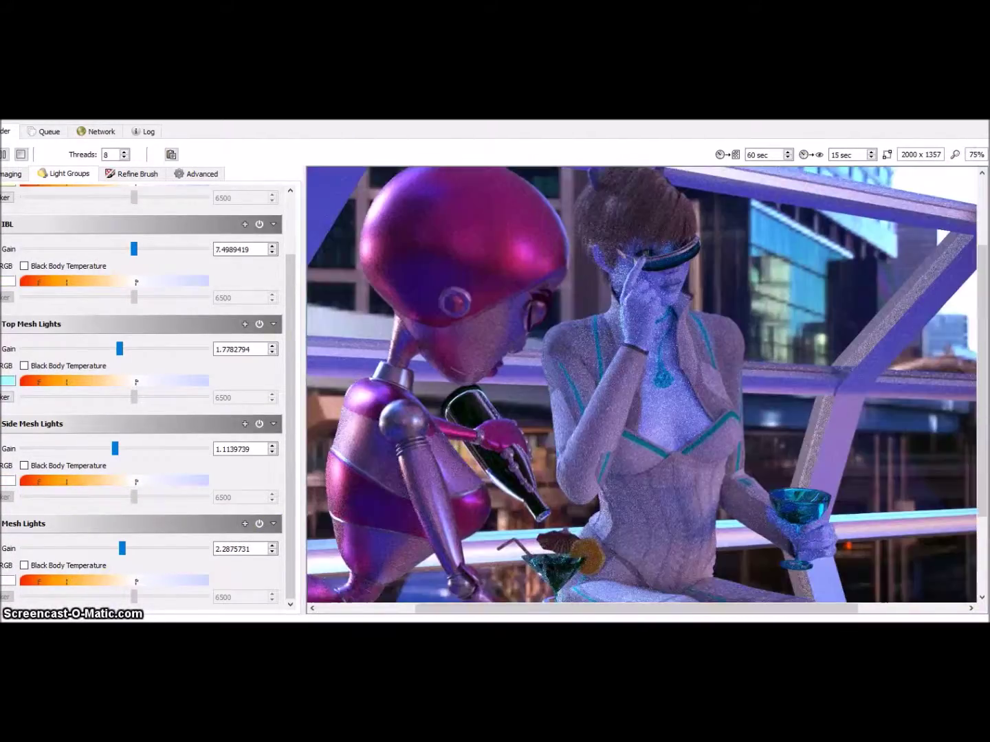
key("Escape")
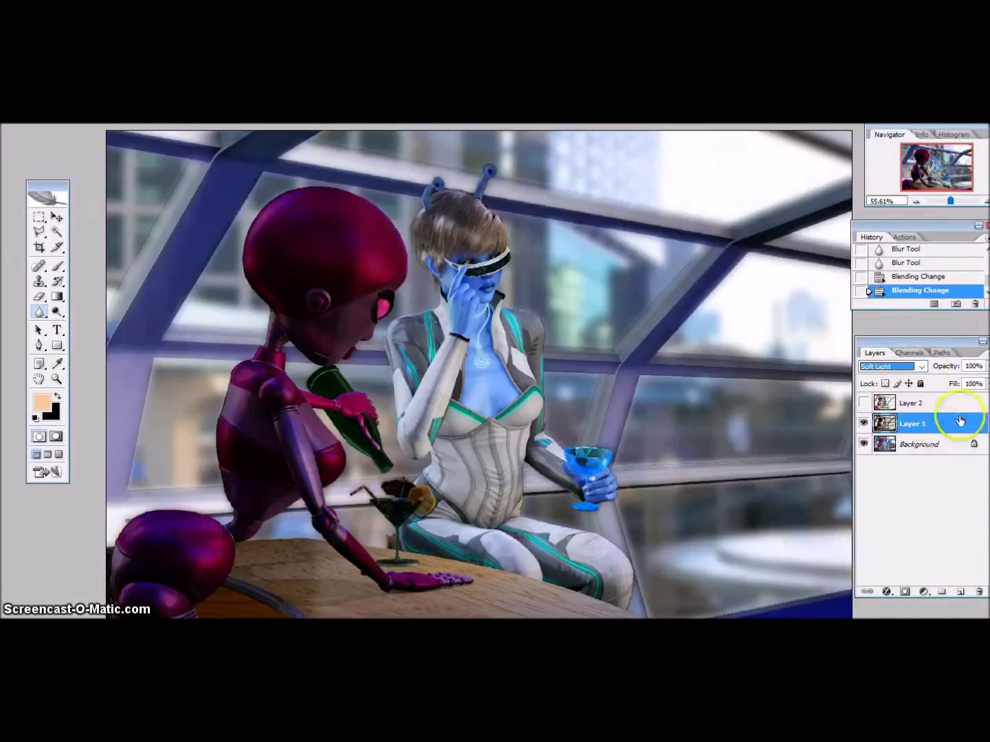
- Lower Layer 1 to 66% opacity and add a Lens Correction vignette to the Background
left_click_drag(987, 367, 978, 383)
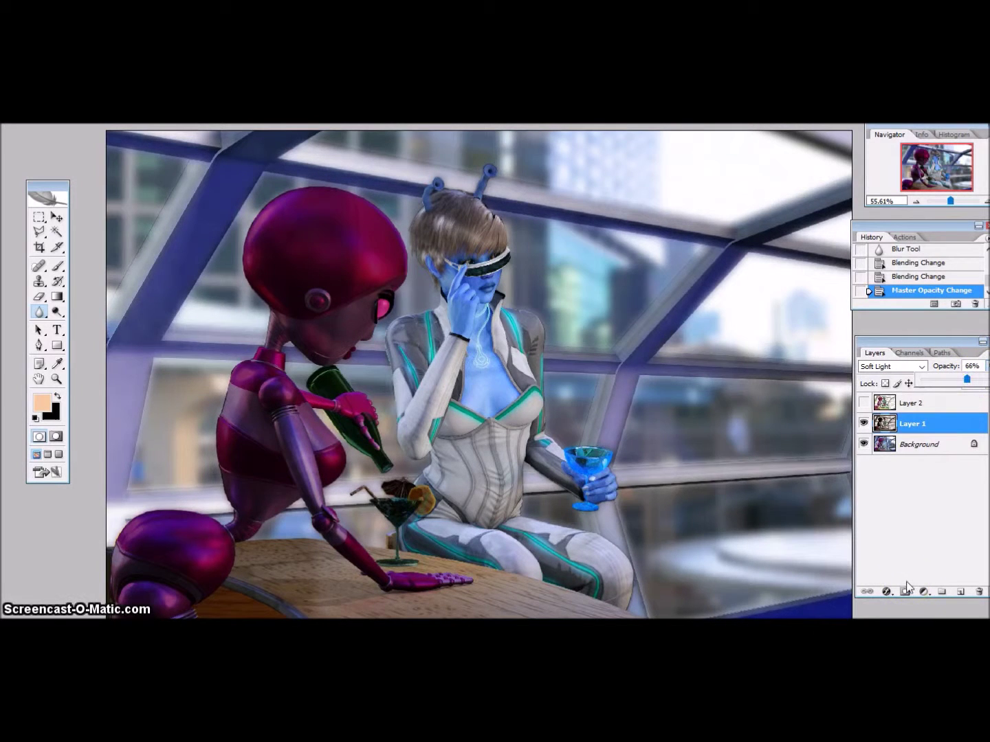
key("ctrl+minus")
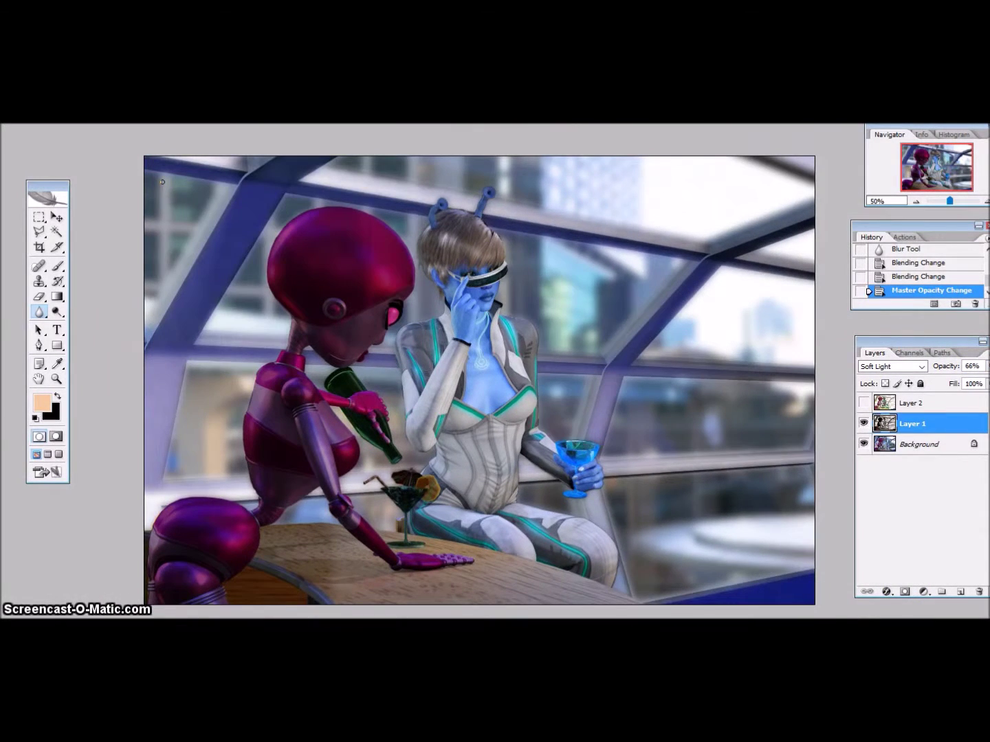
left_click(941, 446)
left_click(14, 117)
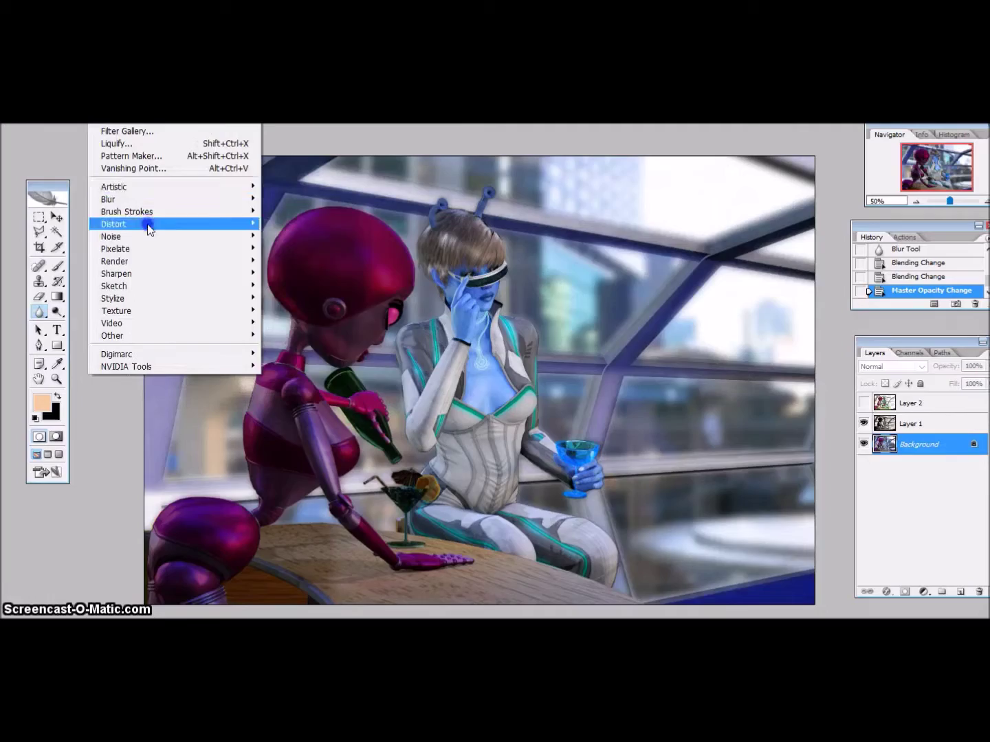
left_click(300, 262)
left_click_drag(921, 283, 853, 281)
key("Return")
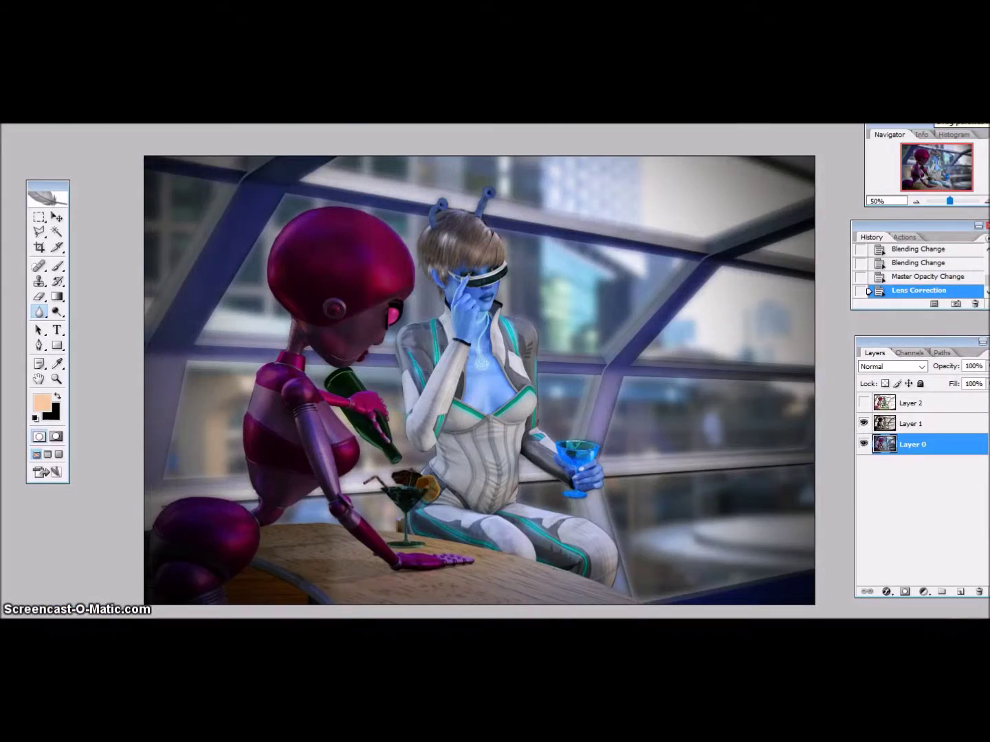
- Zoom into the woman's head and dodge her hair strands and the area near the right antenna
left_click(57, 380)
left_click(481, 275)
left_click(492, 316)
left_click(56, 312)
left_click_drag(238, 275, 249, 170)
scroll(249, 169, "up", 3)
left_click(304, 252)
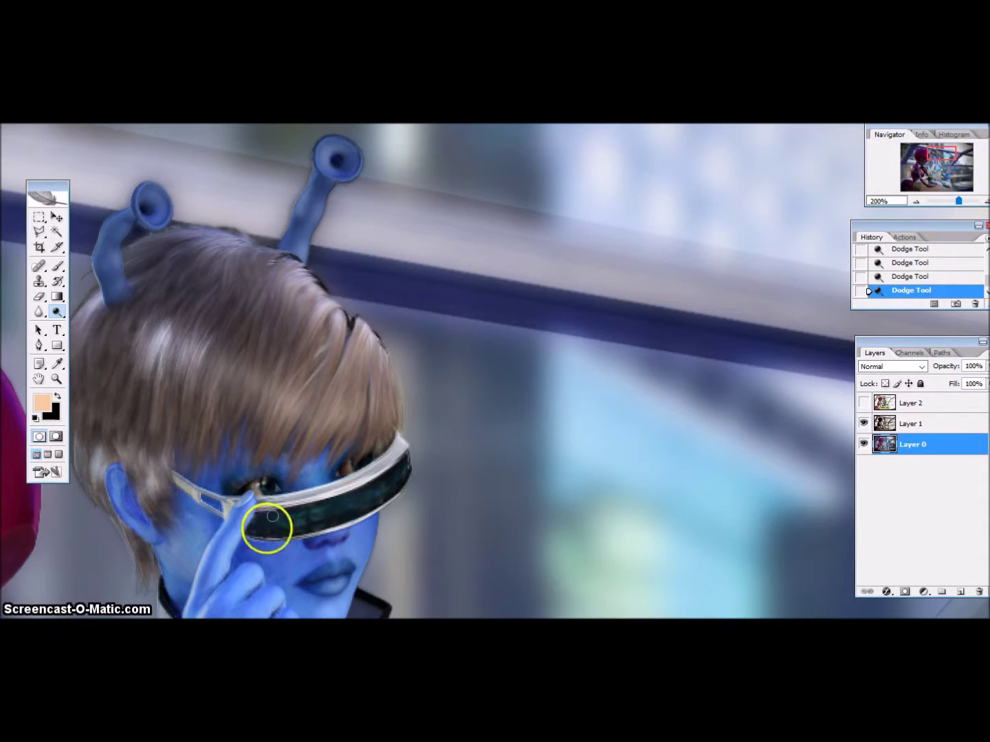
- Zoom to 300% on the face and dodge highlights below the nose, redoing one stroke
scroll(343, 467, "down", 5)
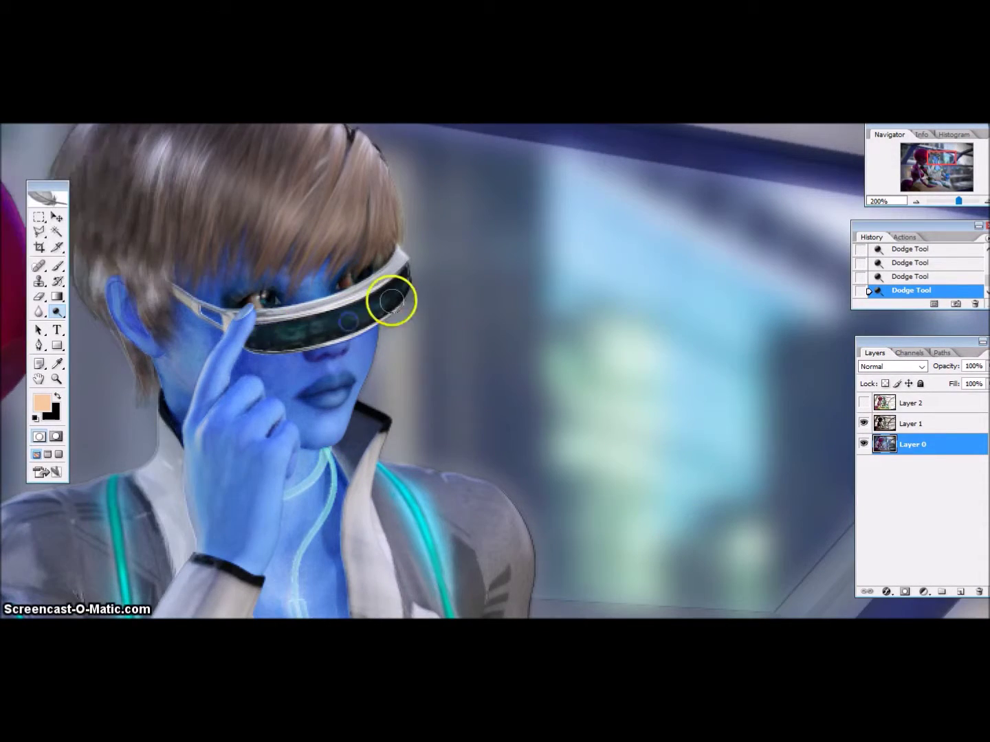
key("z")
left_click_drag(45, 154, 636, 553)
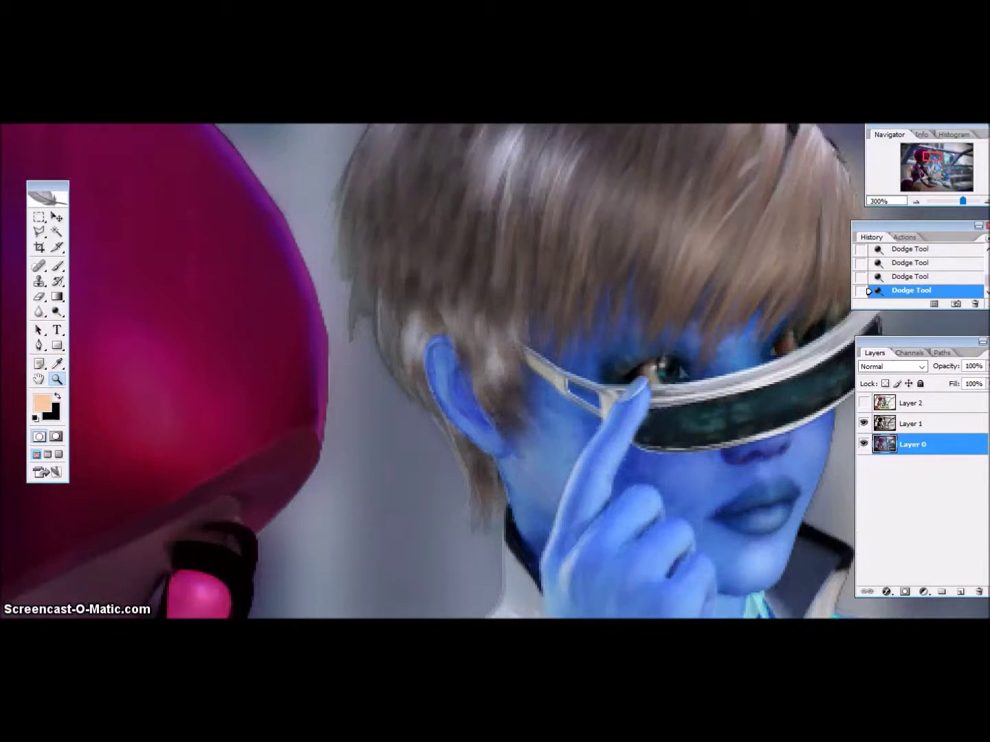
key("o")
scroll(185, 350, "up", 2)
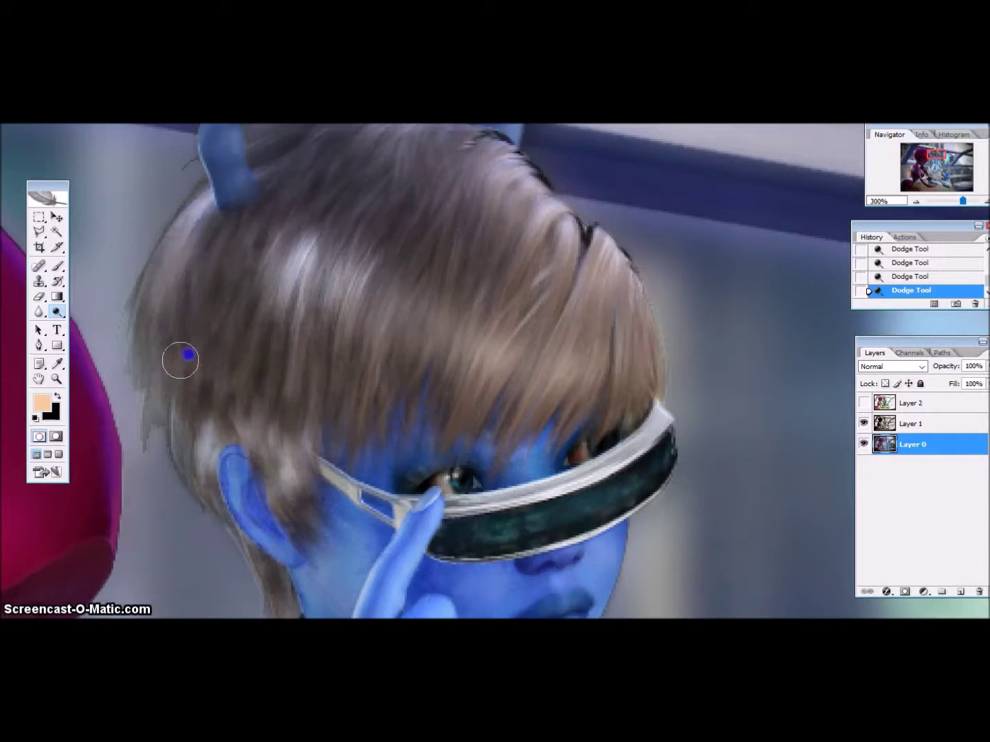
scroll(621, 379, "up", 2)
scroll(354, 420, "down", 4)
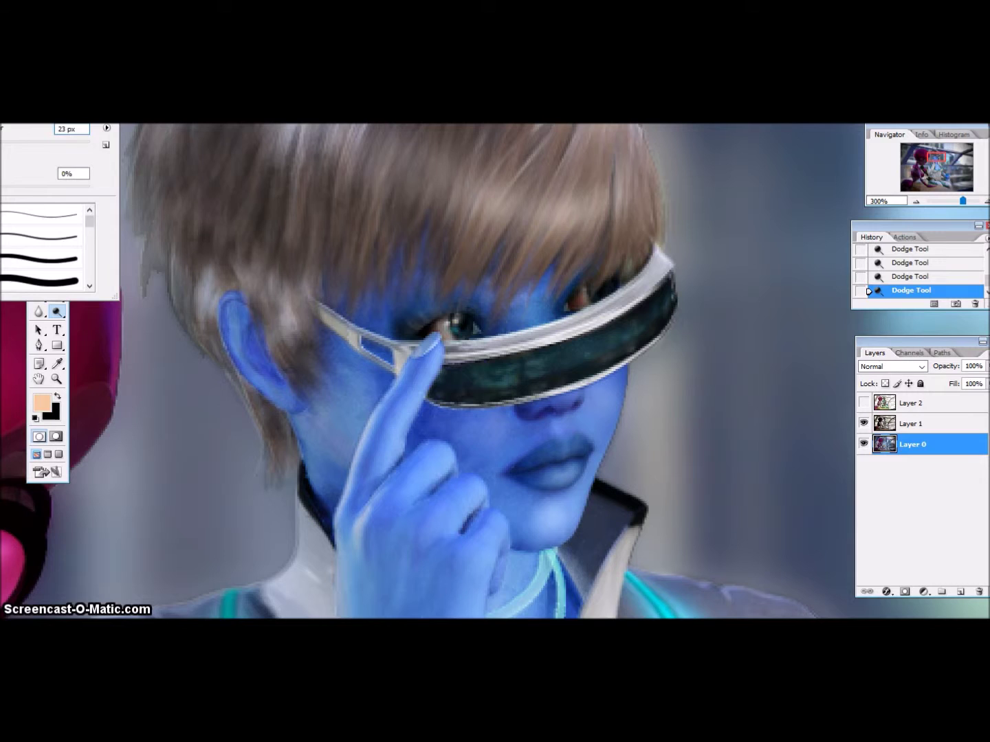
left_click(554, 423)
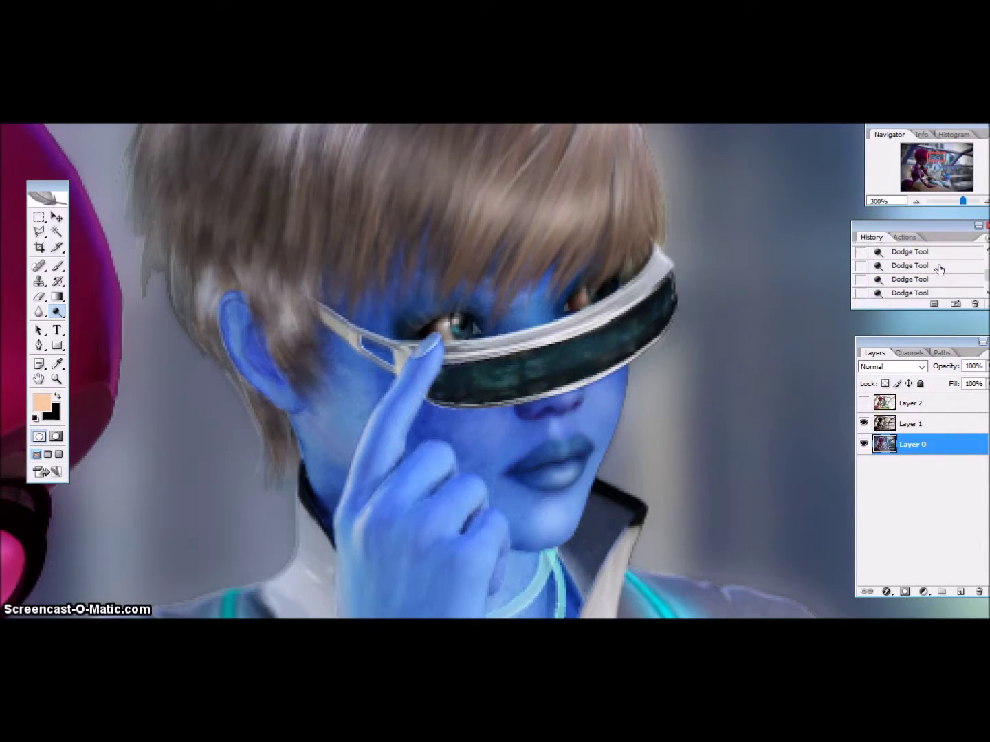
scroll(921, 275, "down", 3)
left_click(921, 279)
scroll(921, 276, "down", 1)
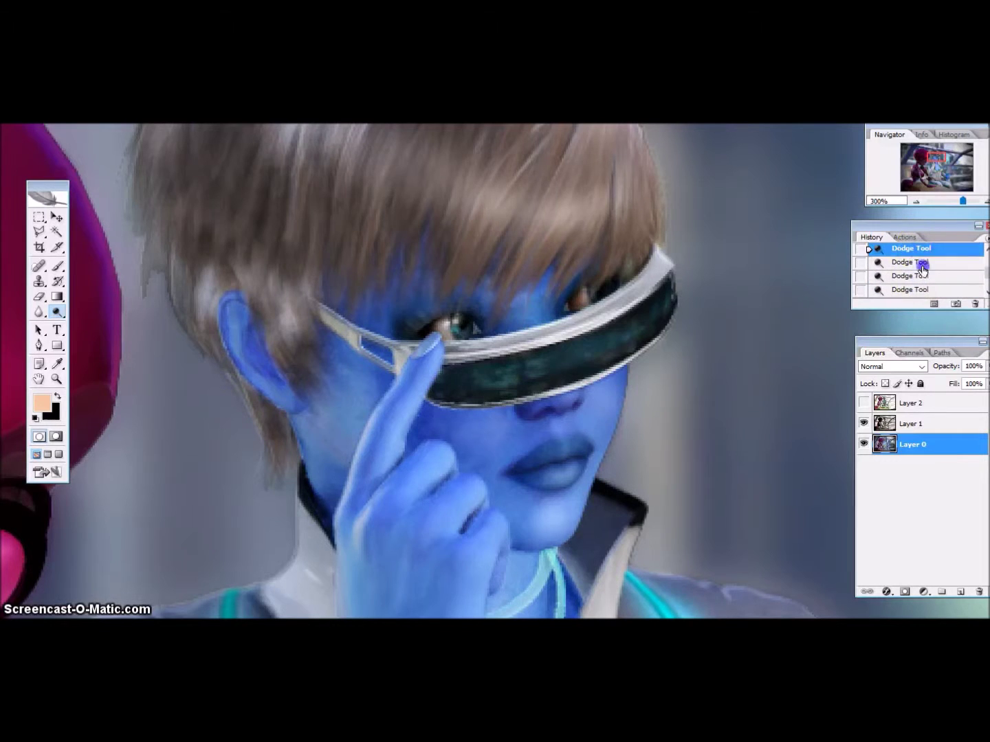
left_click(564, 398)
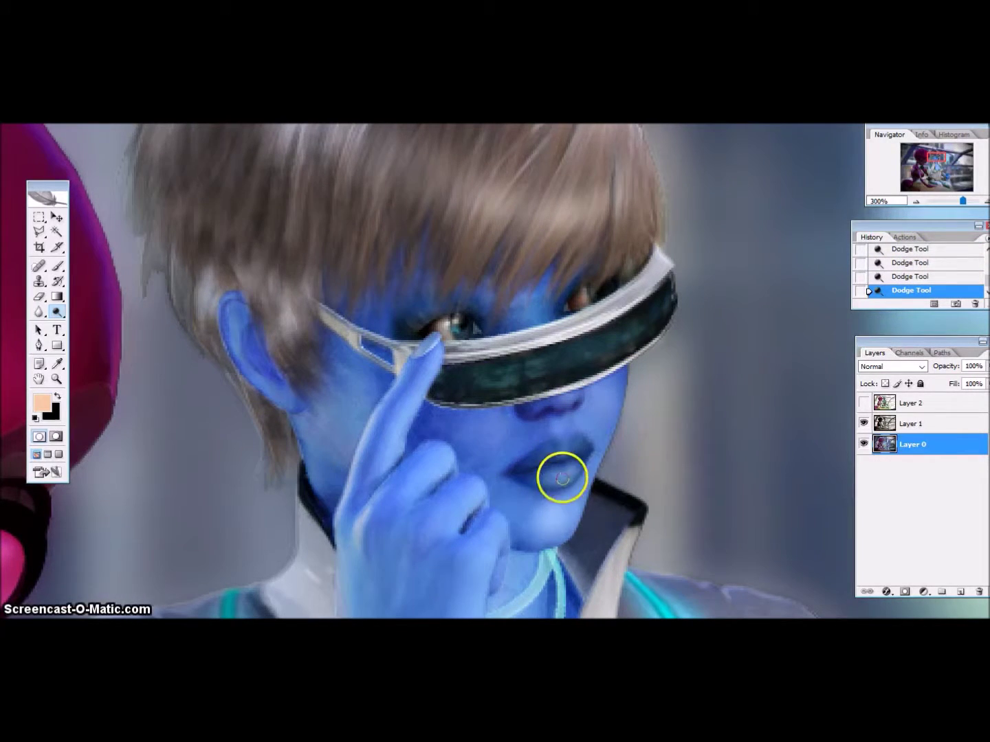
- Dodge the robot's red lips and part of its head at 100% zoom
scroll(542, 514, "down", 1)
scroll(427, 332, "down", 5)
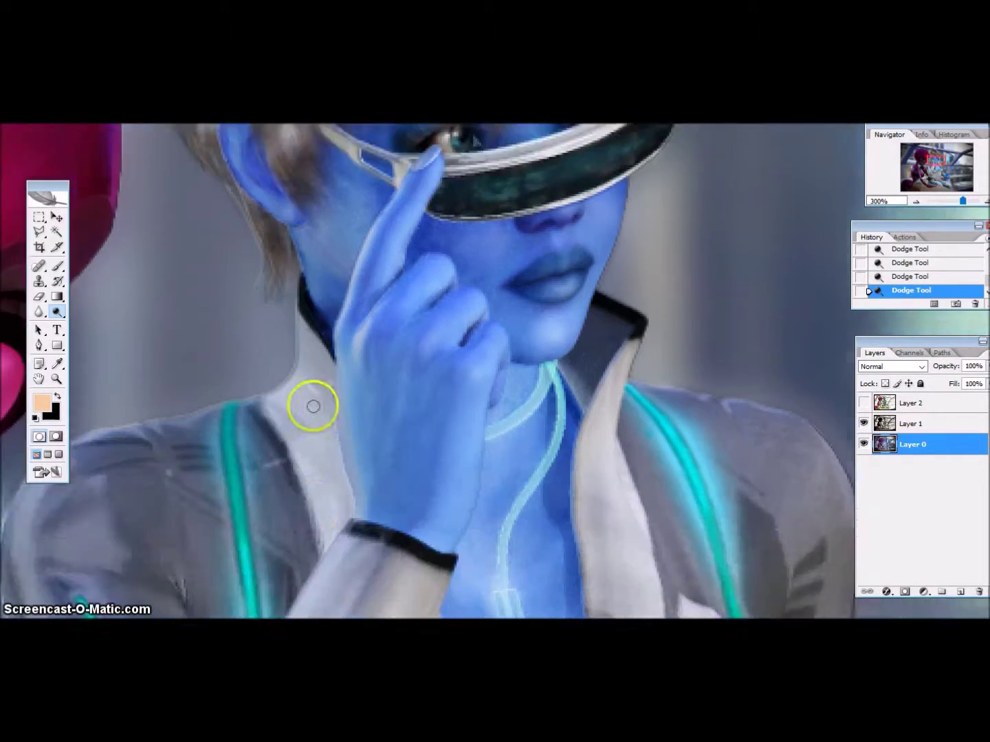
scroll(316, 404, "down", 3)
scroll(355, 254, "left", 5)
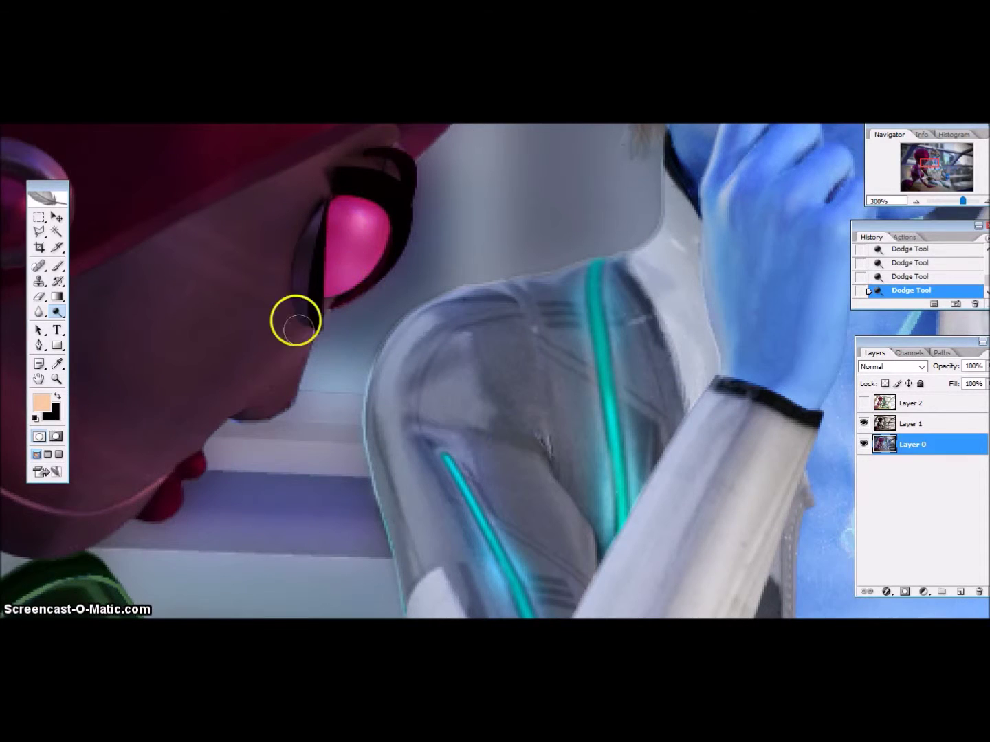
scroll(277, 349, "down", 2)
left_click(167, 458)
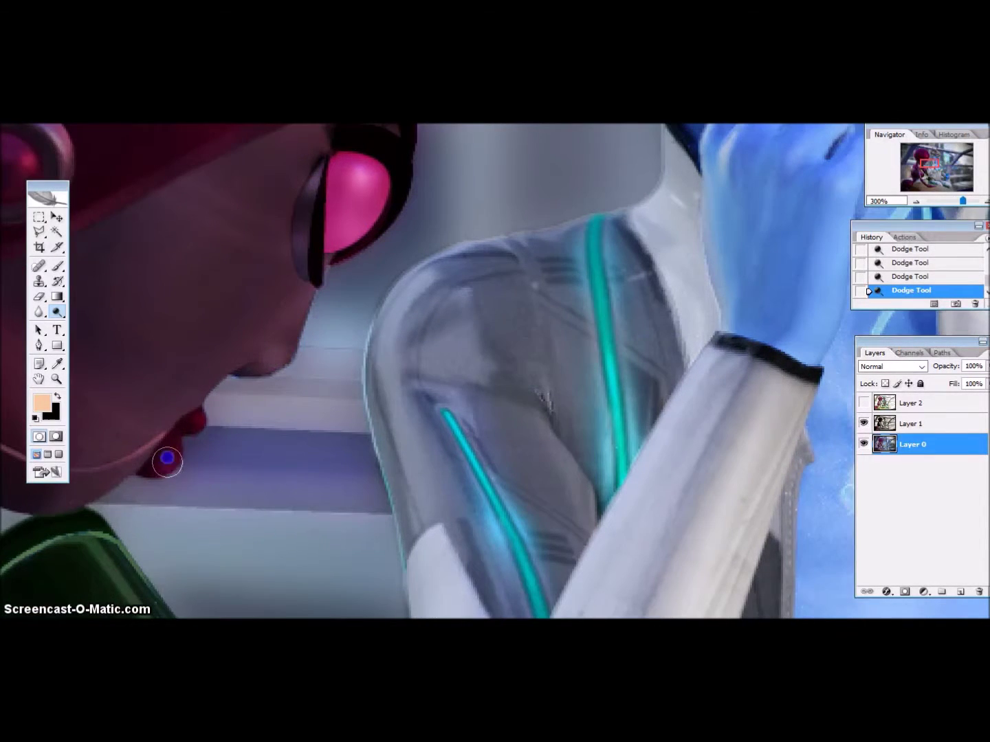
key("ctrl+minus")
left_click(145, 178)
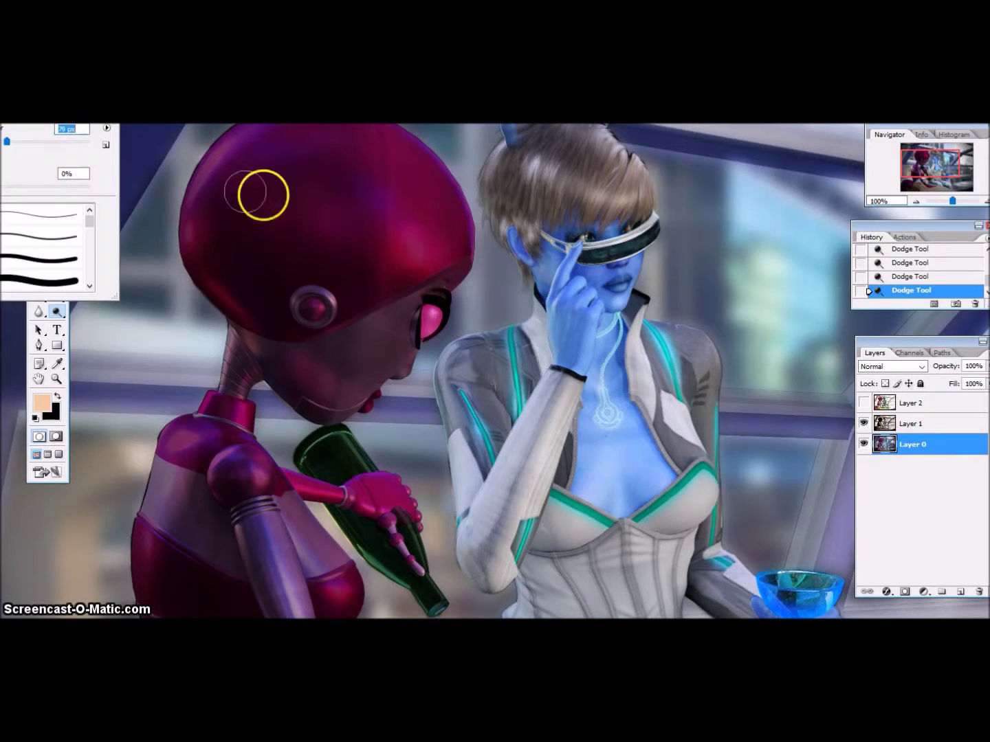
left_click(260, 195)
- Check the brush size settings and move the tool palette aside
right_click(249, 371)
key("Escape")
right_click(18, 128)
key("Escape")
scroll(270, 398, "down", 2)
scroll(334, 520, "down", 5)
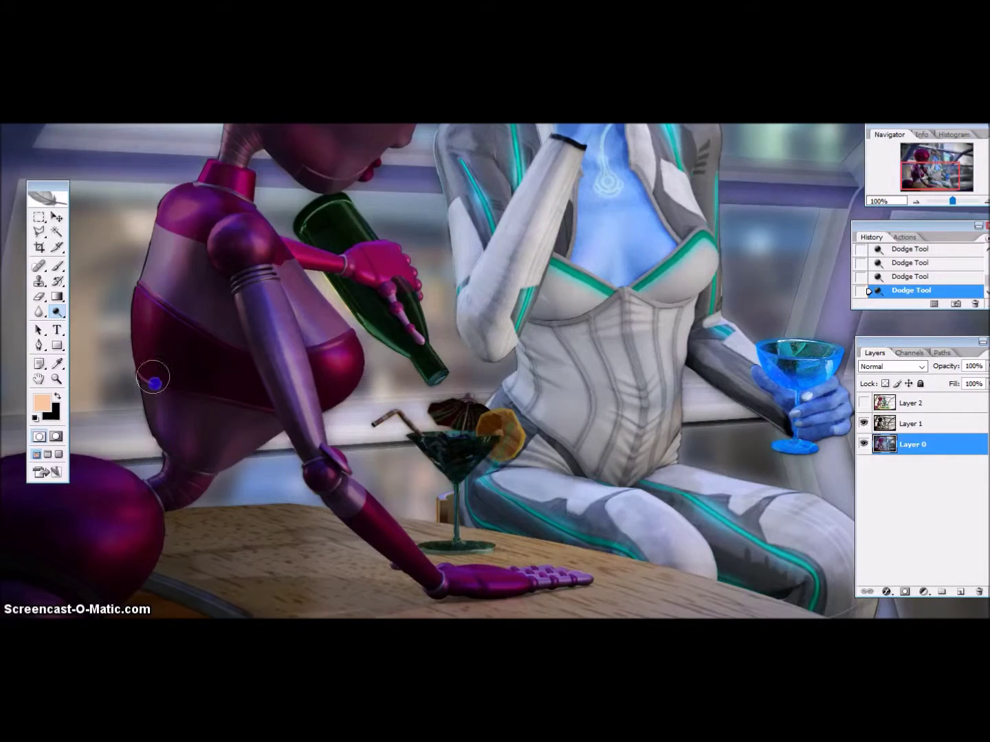
scroll(159, 409, "down", 1)
right_click(11, 247)
key("Escape")
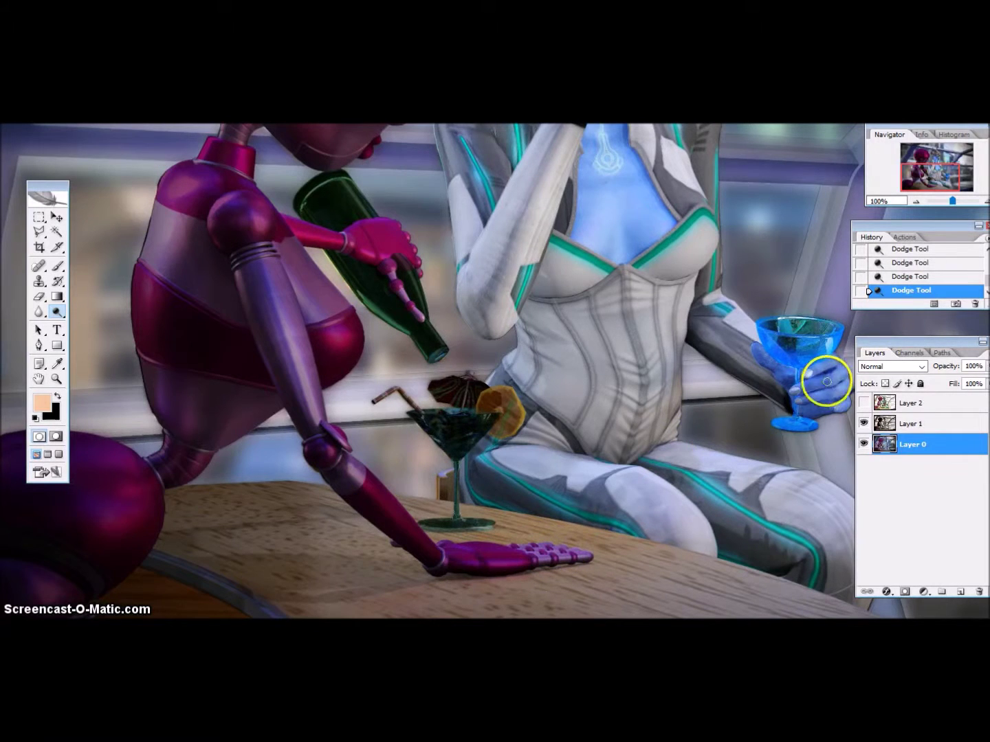
left_click_drag(48, 175, 31, 127)
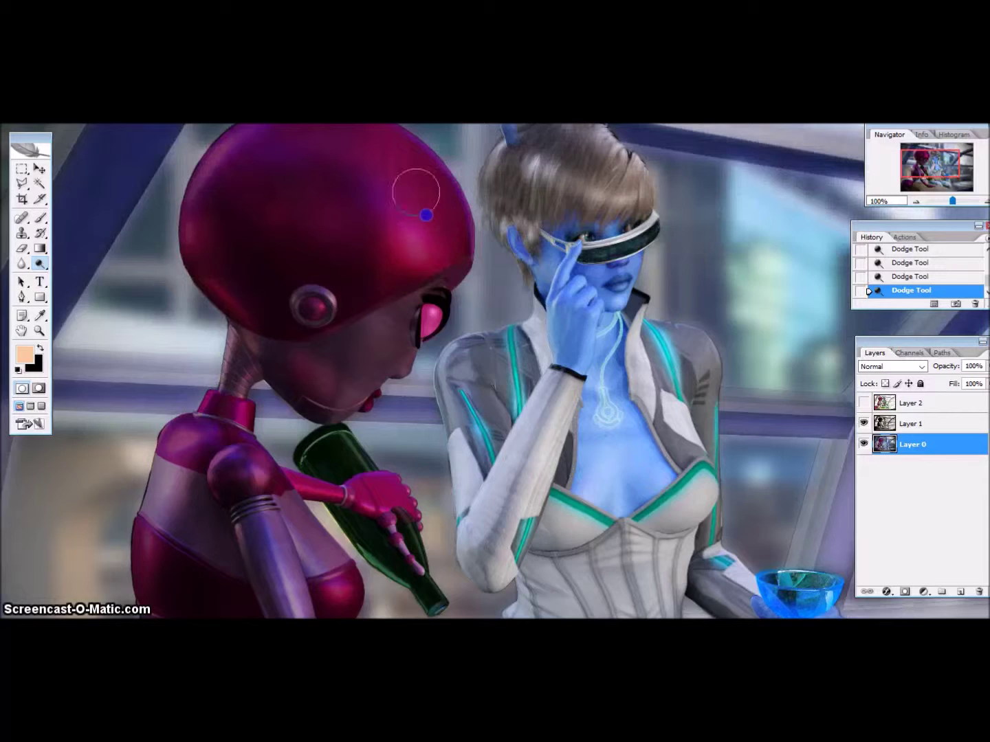
- Zoom to 400% on the hair and smudge the dark part line into the strands
key("ctrl+0")
left_click(38, 332)
left_click(468, 311)
left_click_drag(21, 264, 83, 290)
mouse_move(496, 305)
left_mouse_down()
mouse_move(495, 320)
mouse_move(433, 246)
left_mouse_up()
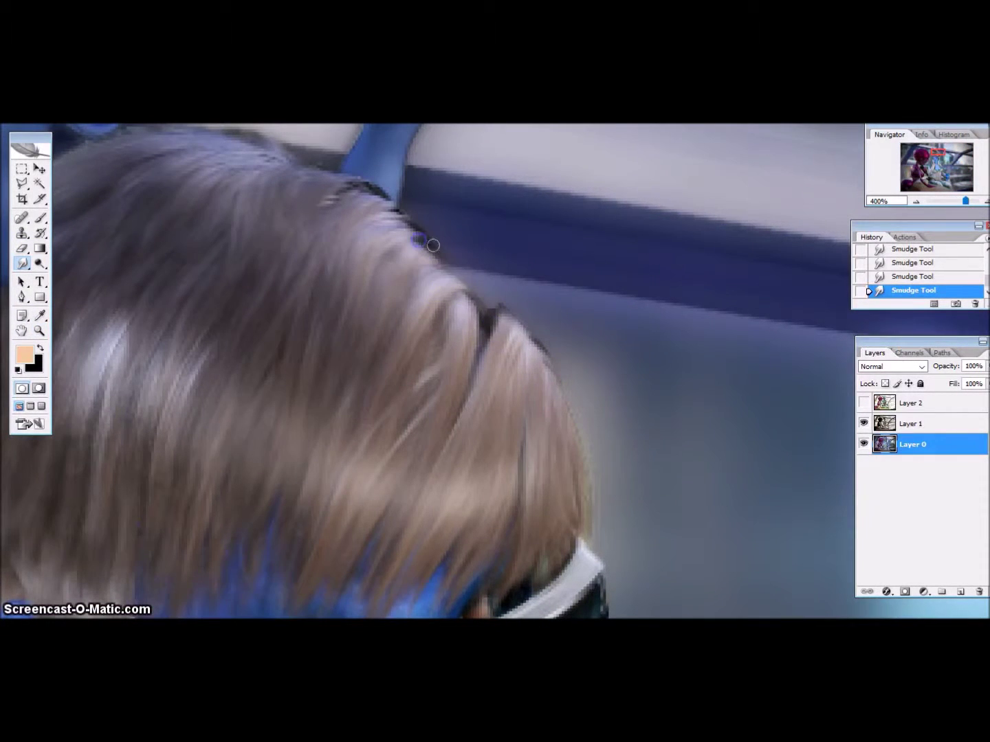
scroll(382, 417, "up", 3)
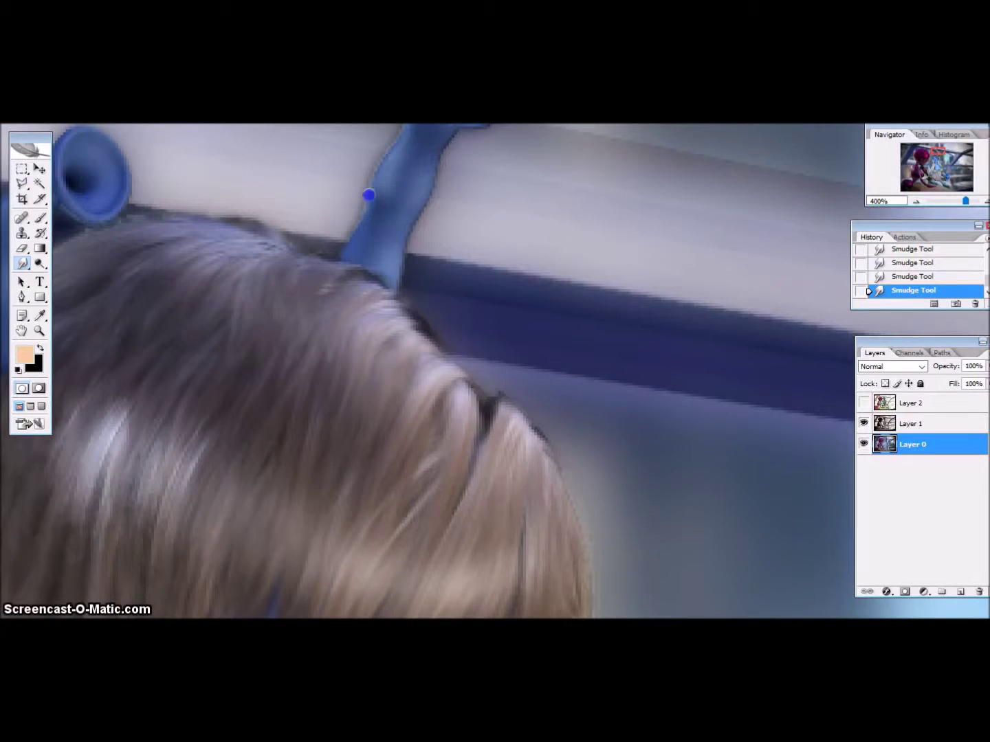
scroll(367, 195, "up", 3)
key("ctrl+0")
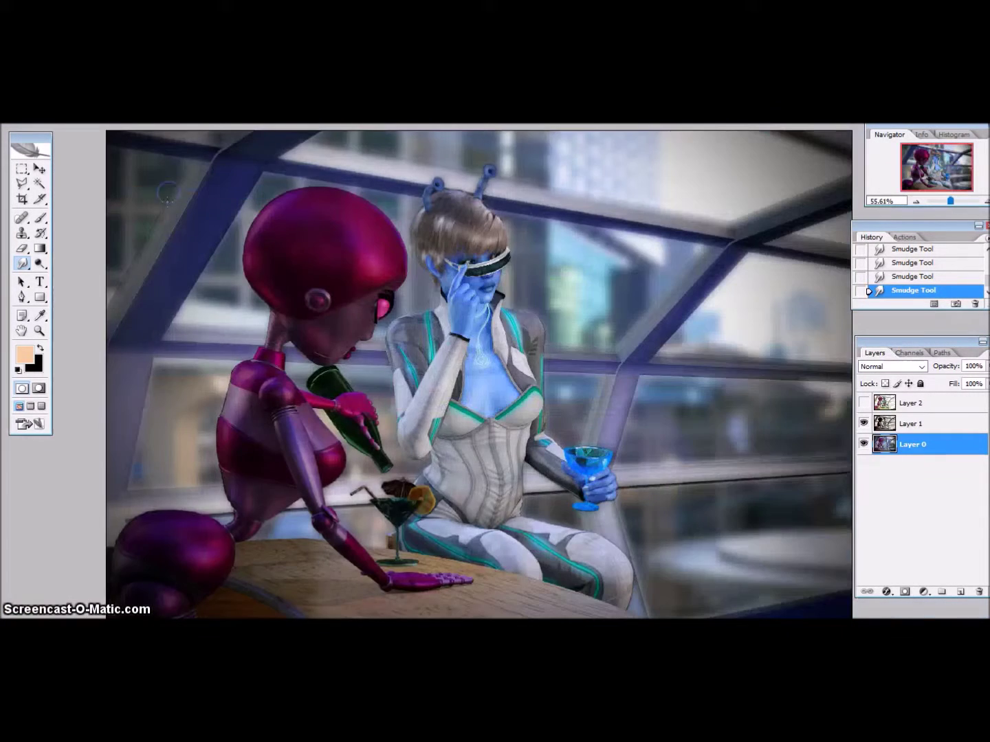
left_click(40, 262)
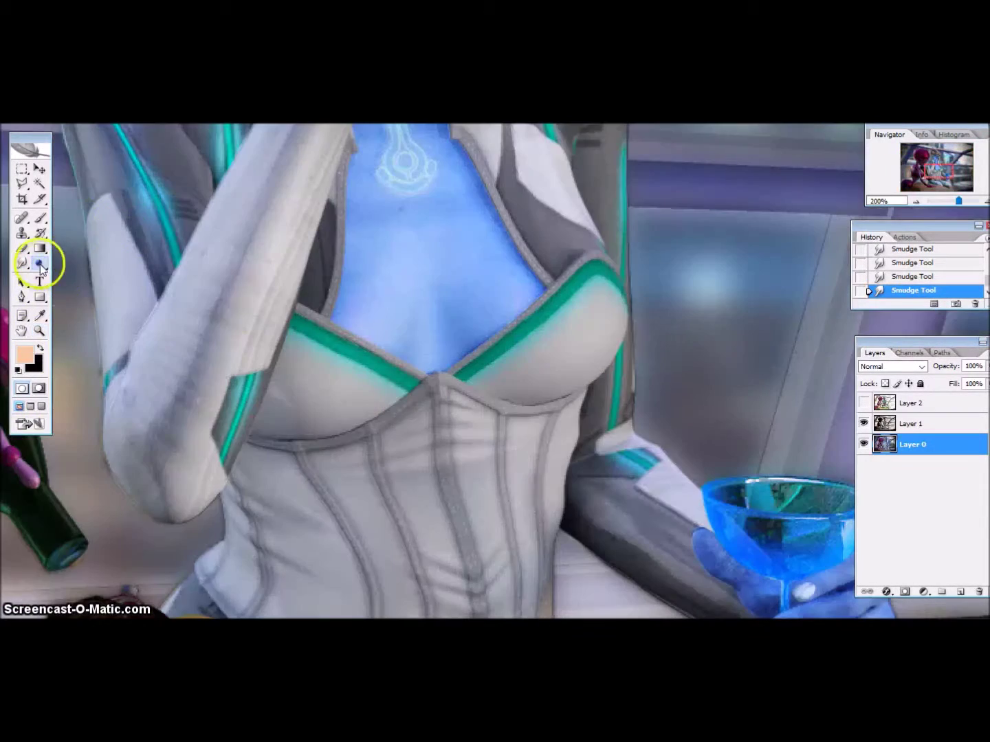
- Add a Soft Light copy of the base layer, lower Layer 1's opacity, and flatten the image
left_click(363, 375)
key("ctrl+0")
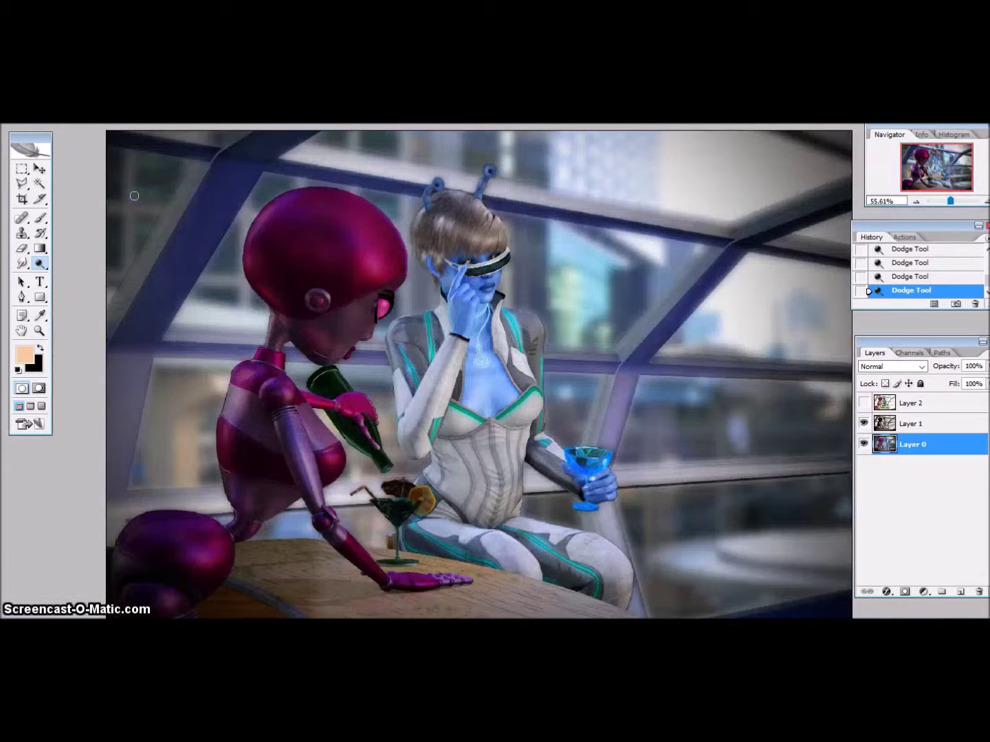
left_click(125, 117)
left_click(138, 182)
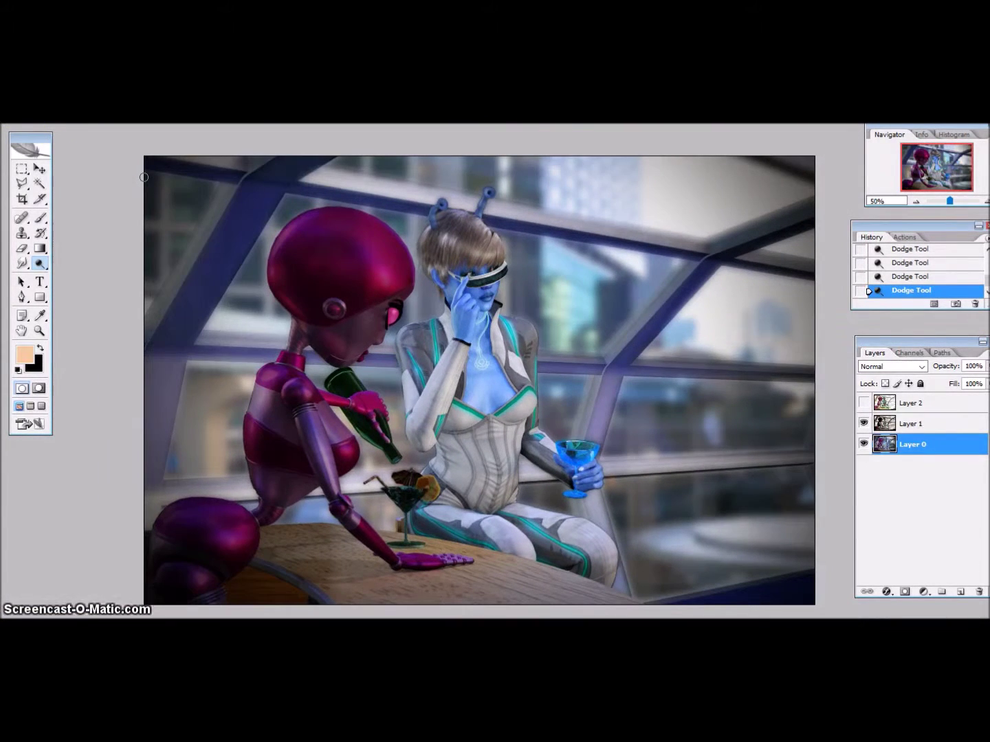
key("F2")
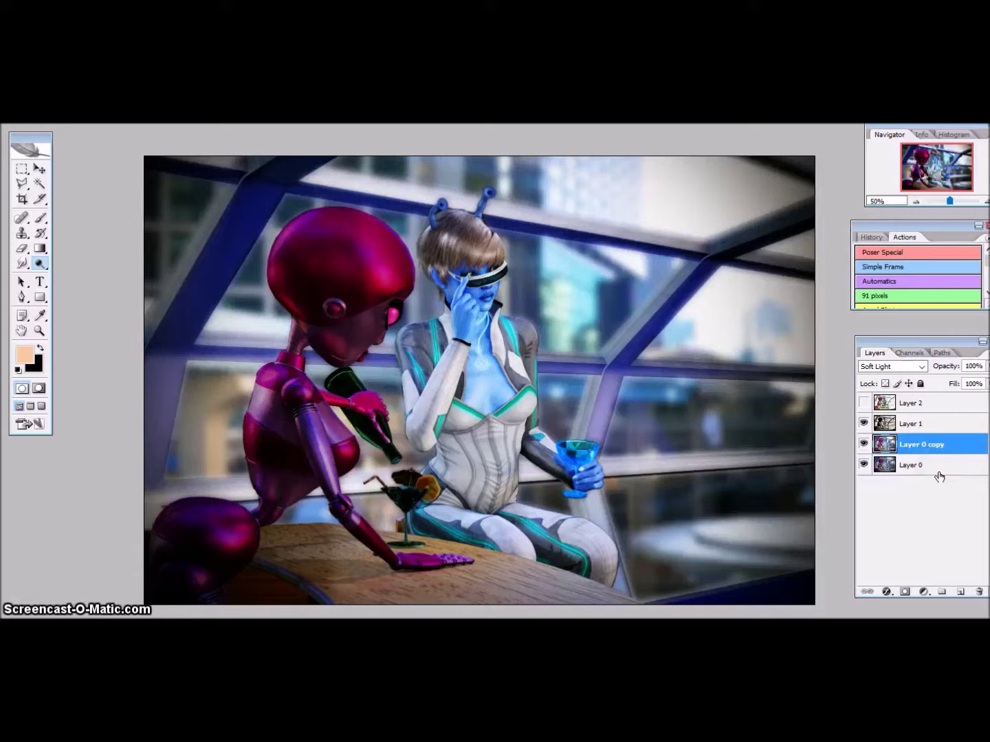
left_click(914, 423)
left_click_drag(987, 367, 958, 384)
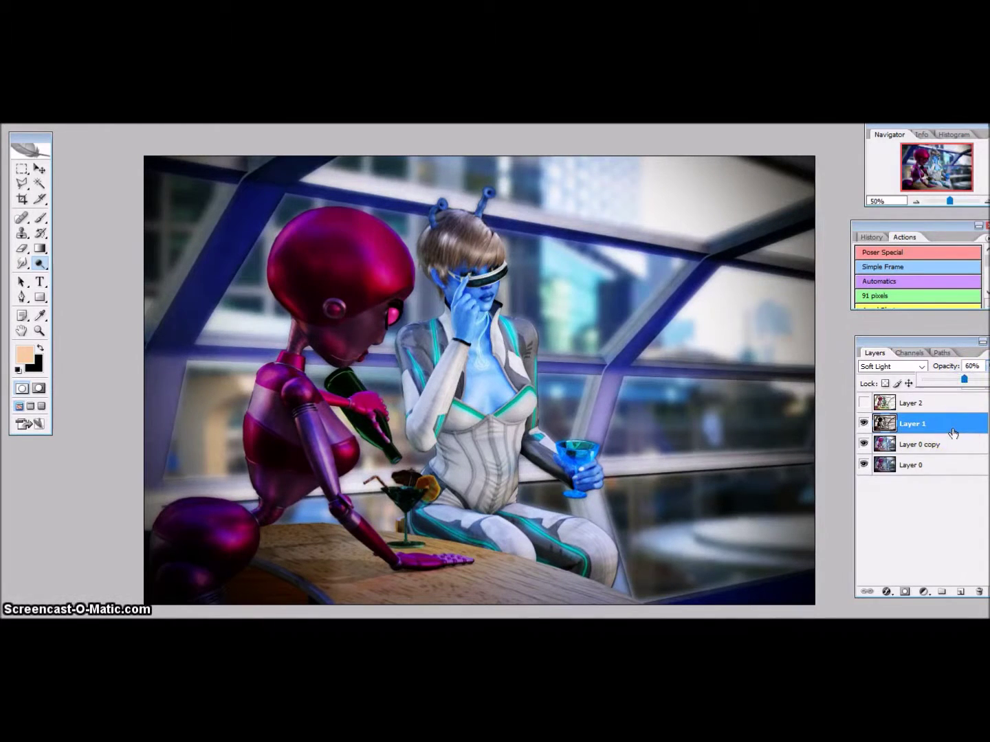
left_click(983, 341)
left_click(962, 605)
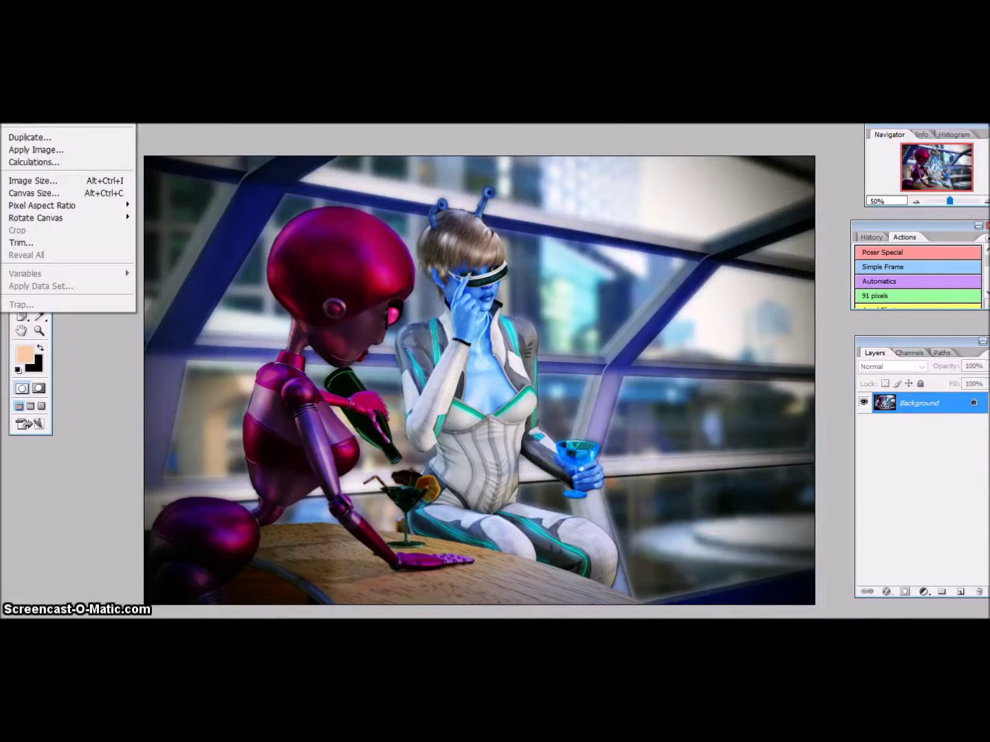
- Apply the Underwater photo filter, then paint glow marks on the robot's head
left_click(227, 163)
left_click(184, 387)
key("Return")
left_click(871, 236)
left_click(914, 290)
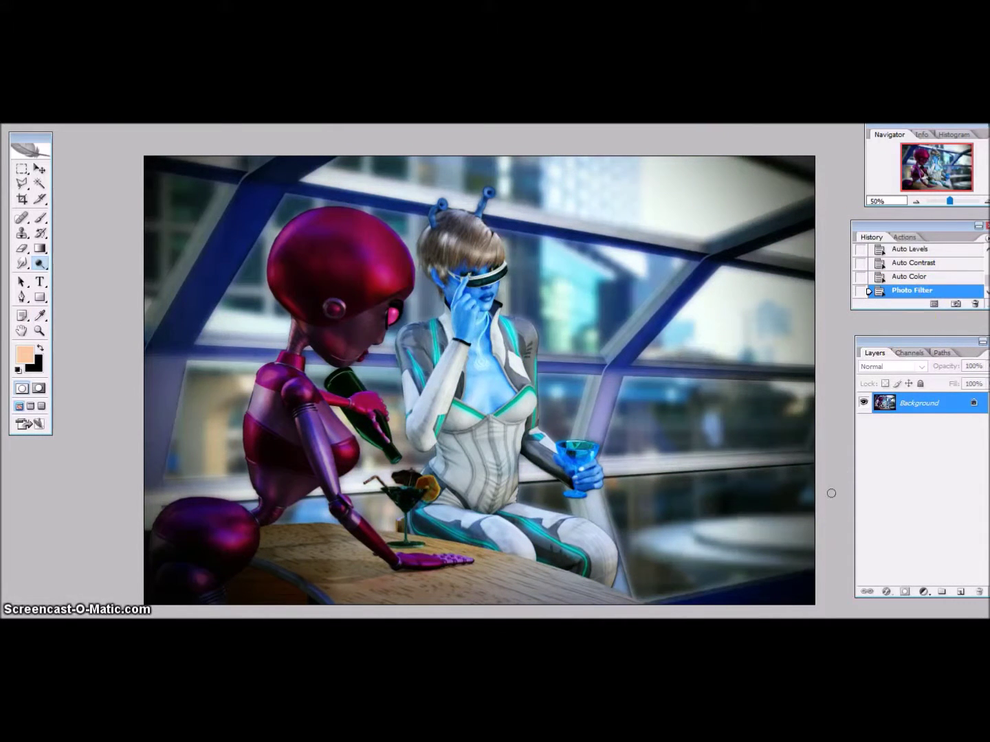
left_click(904, 238)
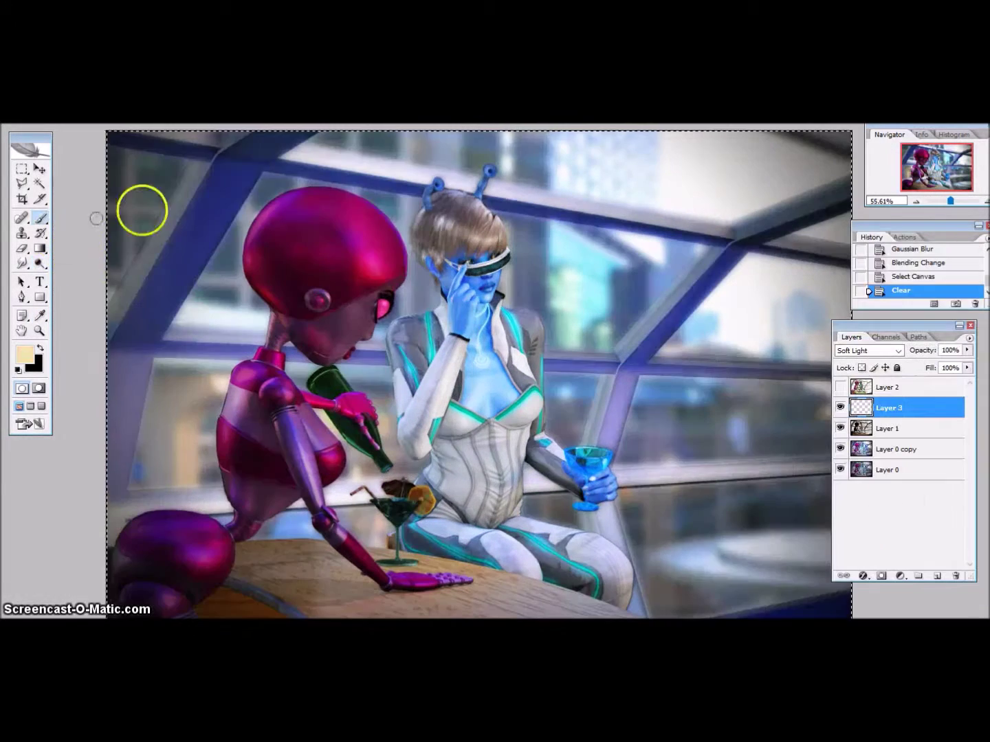
mouse_move(364, 271)
left_mouse_down()
mouse_move(378, 253)
mouse_move(375, 199)
left_mouse_up()
- Paint yellow glow marks and dots over the robot's face, helmet, body, hip and legs
left_click_drag(268, 207, 281, 199)
mouse_move(248, 227)
left_mouse_down()
mouse_move(275, 310)
mouse_move(350, 309)
left_mouse_up()
left_click(868, 351)
left_click_drag(247, 371, 285, 395)
left_click_drag(320, 448, 330, 457)
left_click_drag(241, 396, 236, 447)
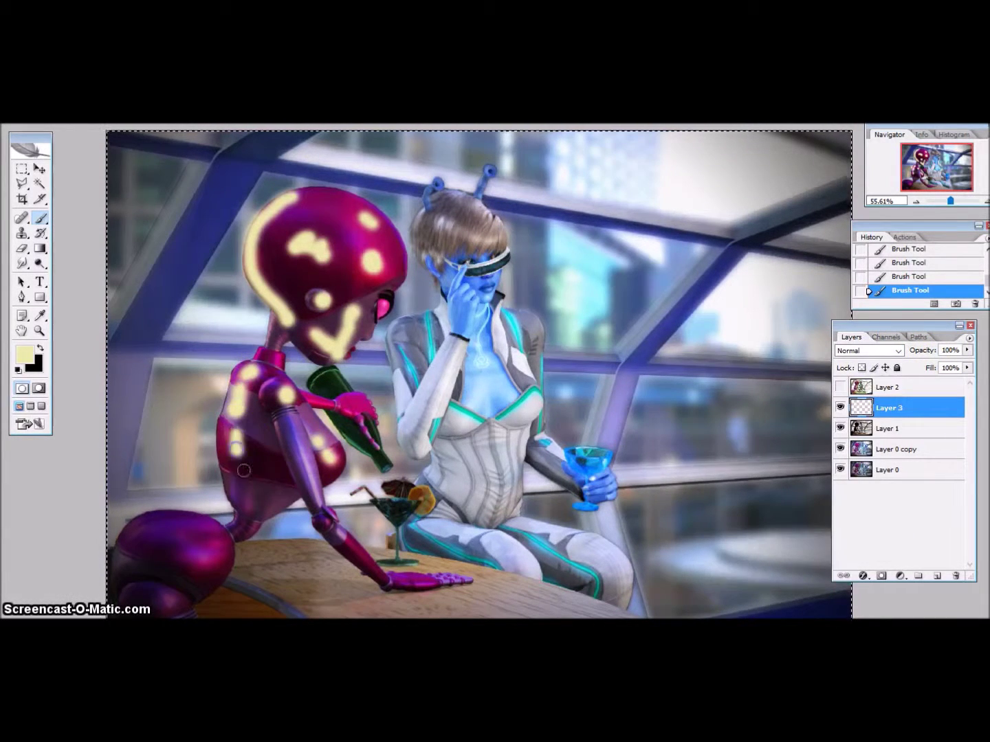
left_click_drag(209, 561, 187, 562)
left_click_drag(165, 594, 171, 609)
left_click(126, 564)
left_click_drag(138, 536, 165, 530)
left_click(271, 473)
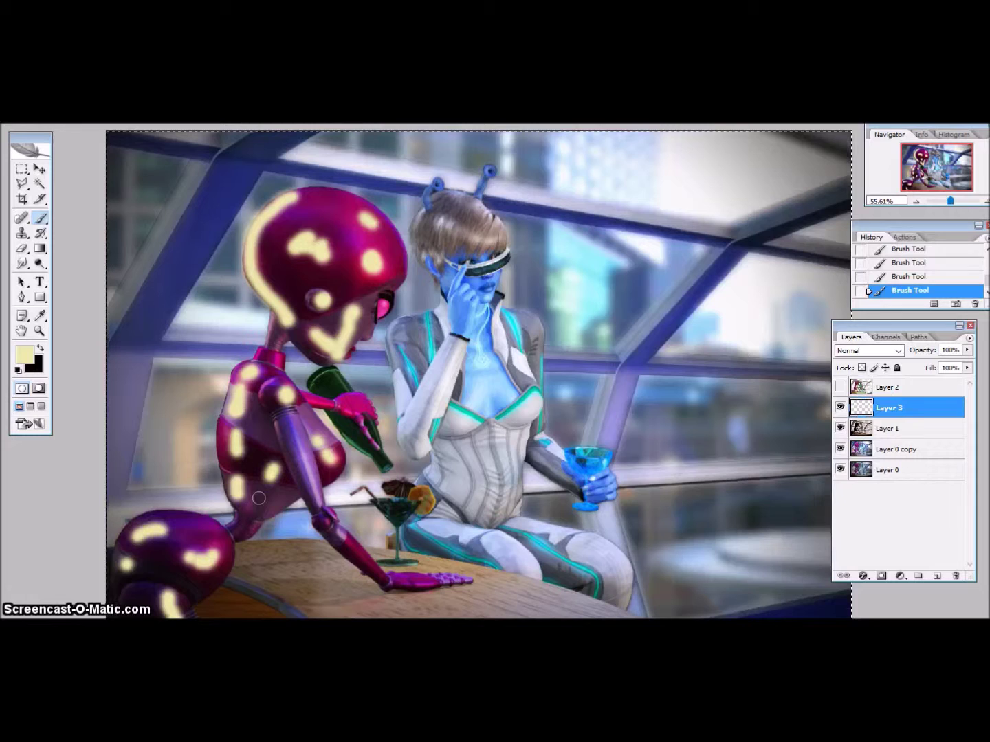
- Add yellow glow on the woman's arm and hair, the cocktail lemon, the robot's neck and antenna base
left_click_drag(455, 355, 419, 440)
left_click_drag(447, 219, 489, 235)
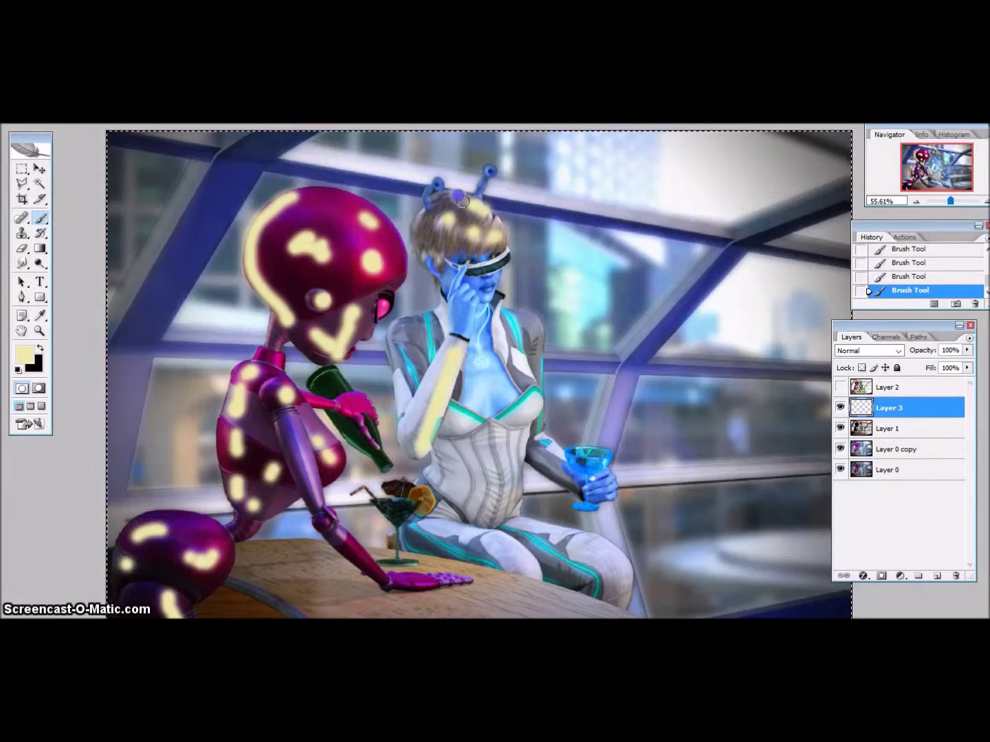
left_click(419, 502)
left_click_drag(278, 365, 285, 335)
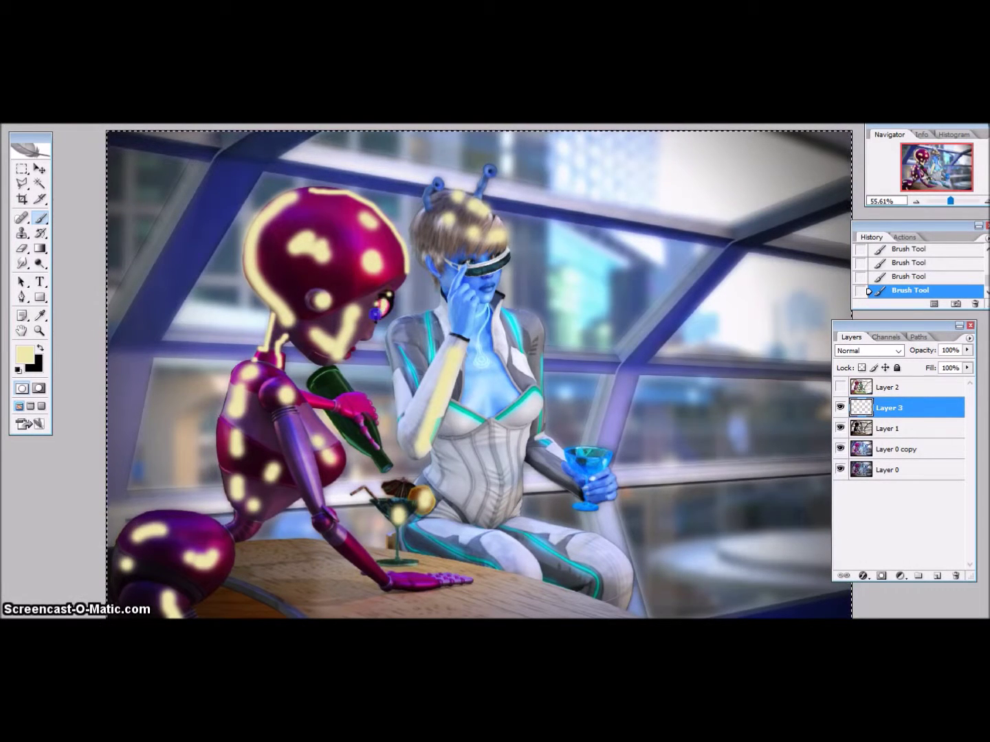
left_click(464, 284)
left_click(431, 207)
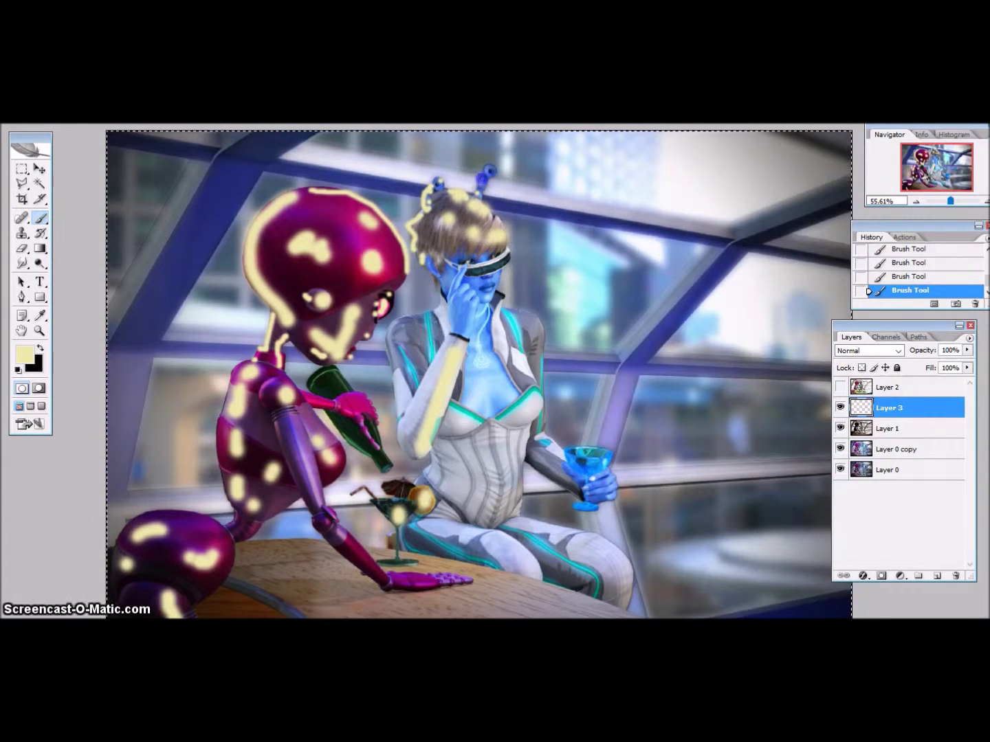
- Erase stray glow near the antenna, then trace the woman's forearm and jacket edge in glow
left_click(402, 226)
left_click(411, 182)
left_click(41, 218)
left_click(430, 264)
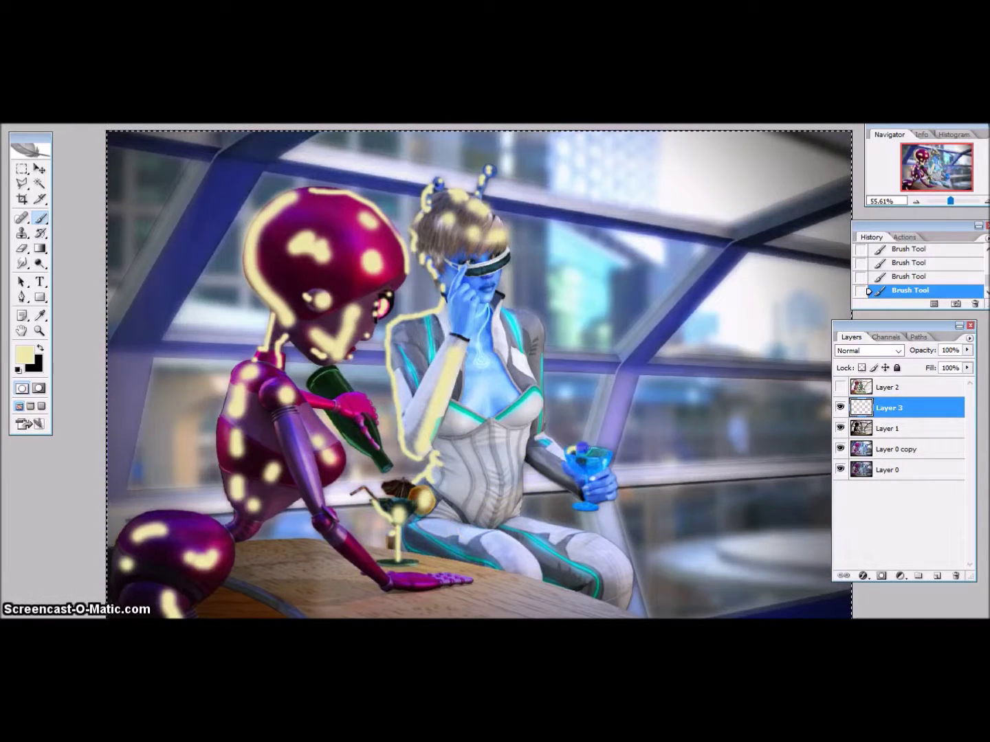
left_click_drag(523, 460, 583, 500)
left_click_drag(541, 335, 531, 438)
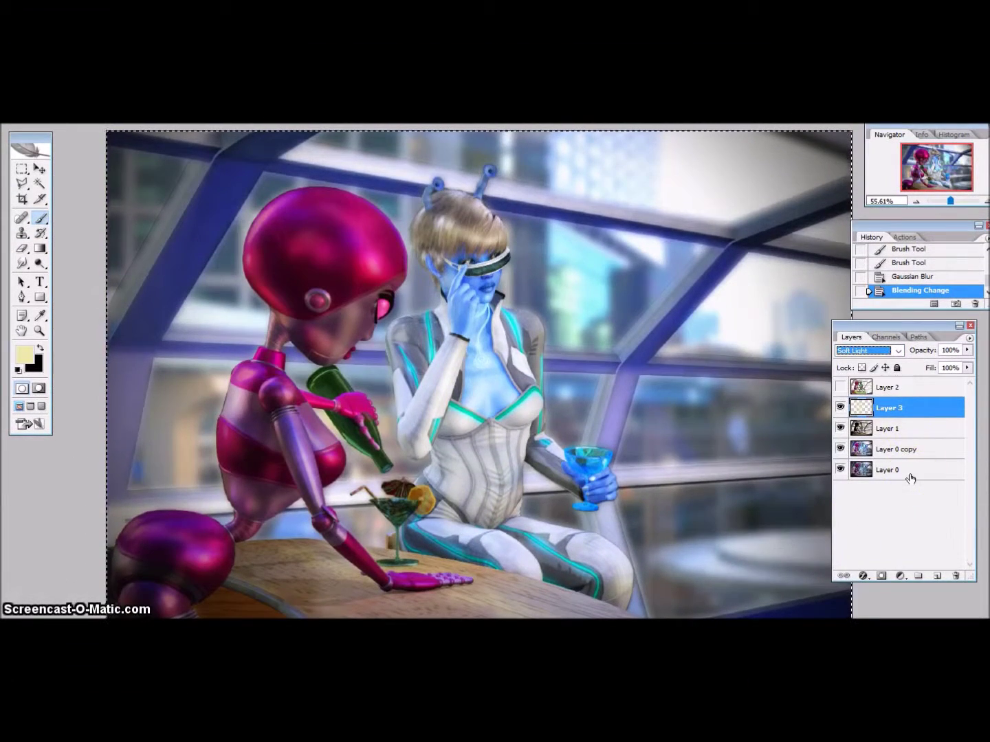
- Set the paint colour to a medium blue and add a new Soft Light layer
left_click(40, 348)
left_click(25, 354)
left_click(291, 473)
left_click(264, 456)
left_click(408, 390)
left_click(970, 337)
left_click(914, 369)
key("ctrl+bracketleft")
- At 100% zoom, paint blue shading over the robot's helmet, shoulder, arm and the green bottle
double_click(40, 330)
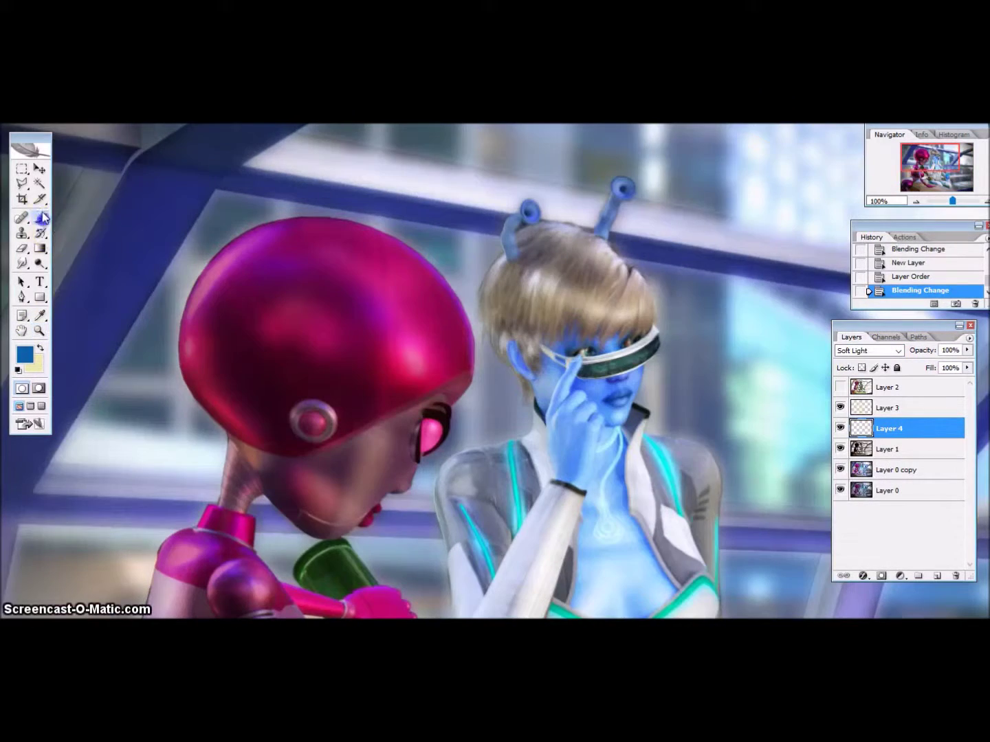
left_click_drag(281, 272, 248, 356)
left_click_drag(241, 306, 279, 410)
left_click_drag(392, 469, 438, 339)
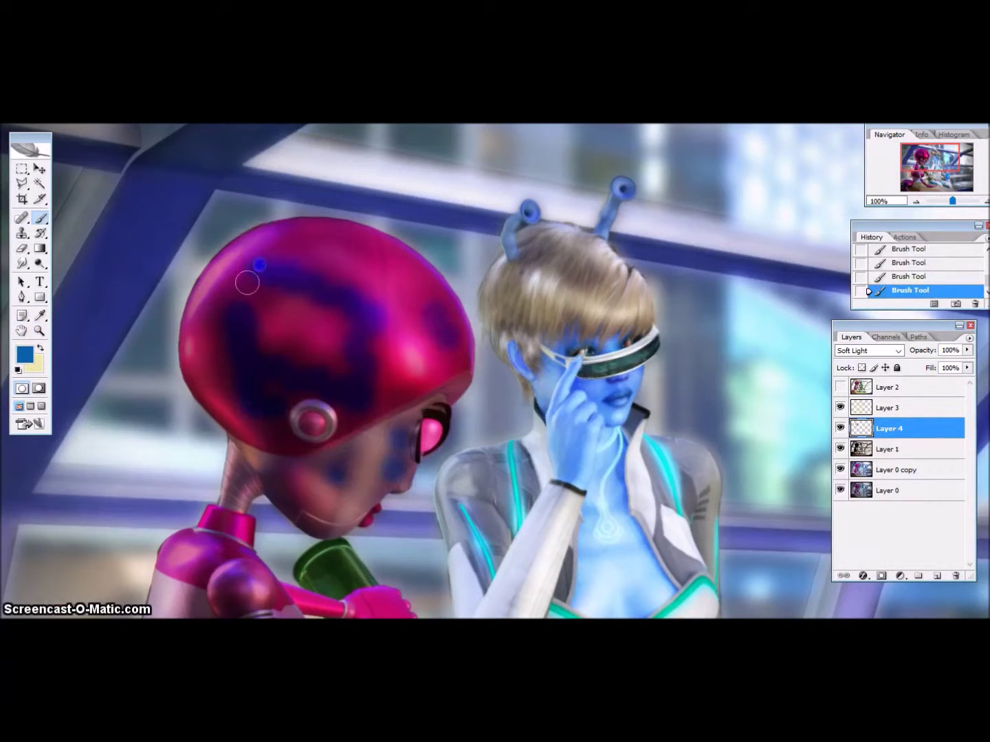
left_click_drag(226, 448, 230, 481)
scroll(220, 470, "down", 2)
left_click_drag(234, 526, 193, 578)
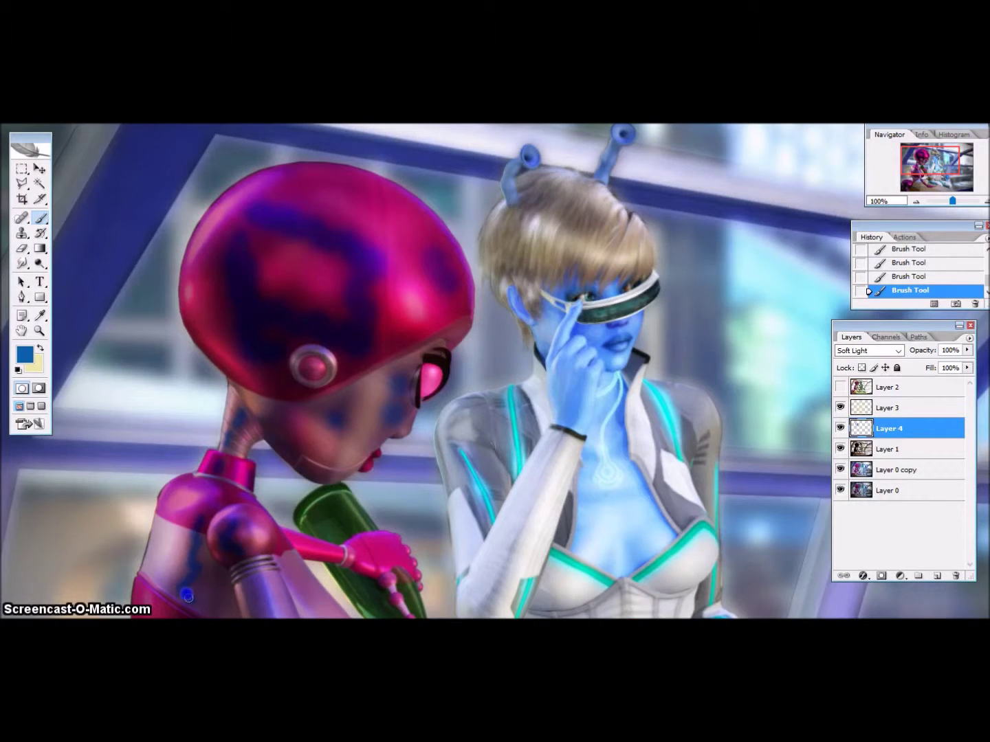
scroll(288, 522, "down", 1)
left_click(333, 512)
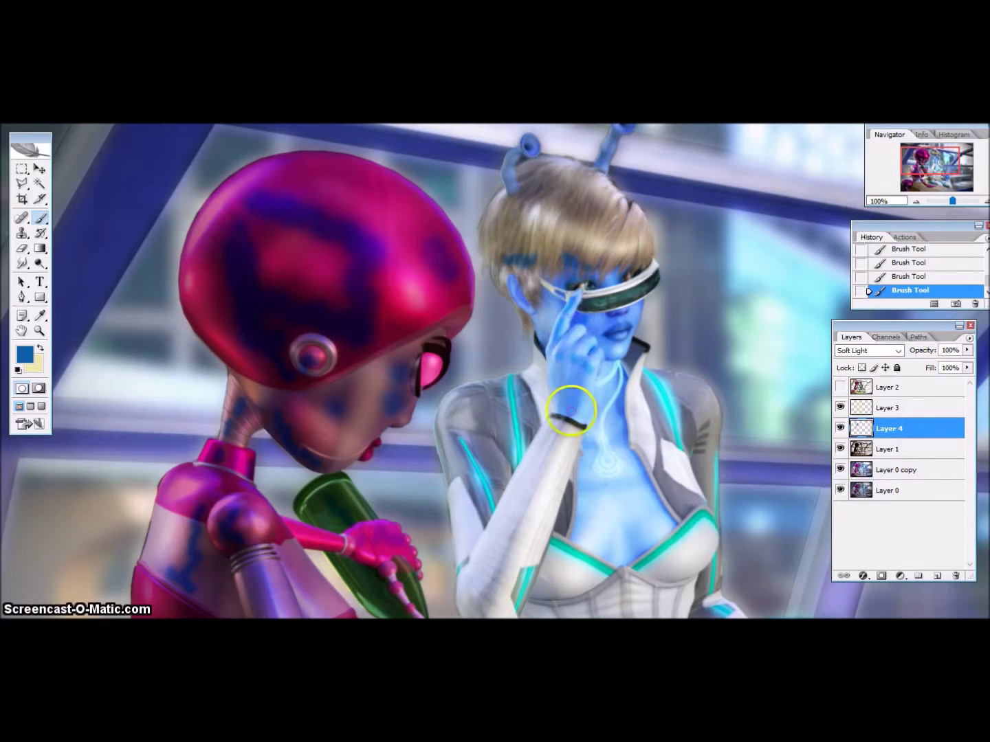
- Shade the woman's forearm, side, chest and corset seams blue
left_click_drag(535, 482, 495, 558)
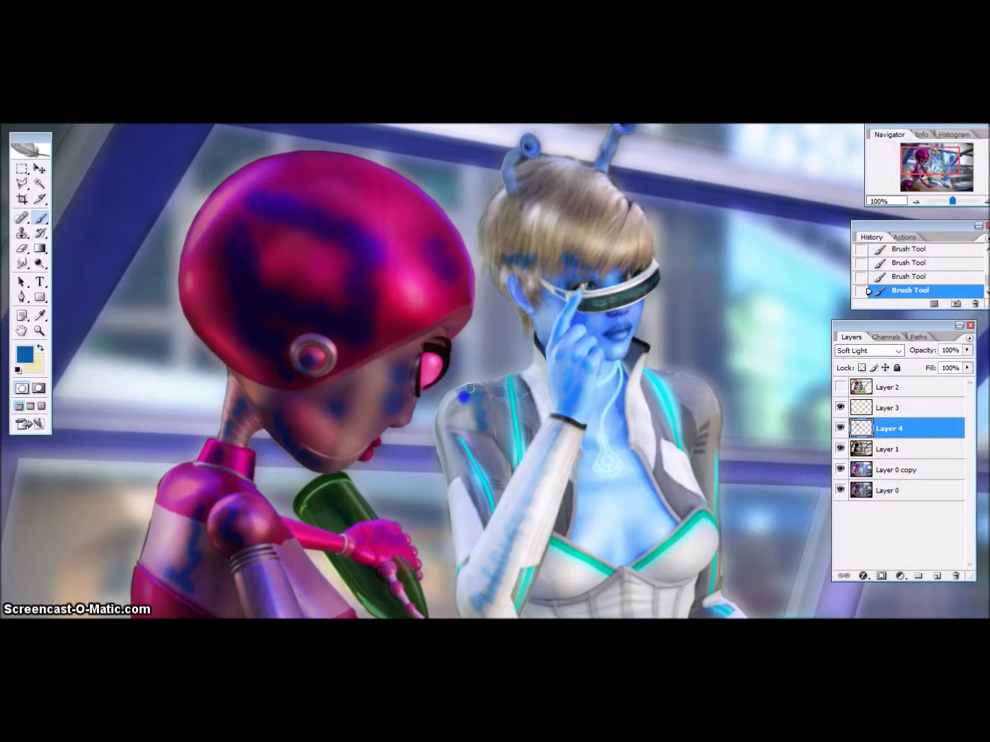
mouse_move(530, 430)
left_mouse_down()
mouse_move(467, 486)
mouse_move(619, 548)
left_mouse_up()
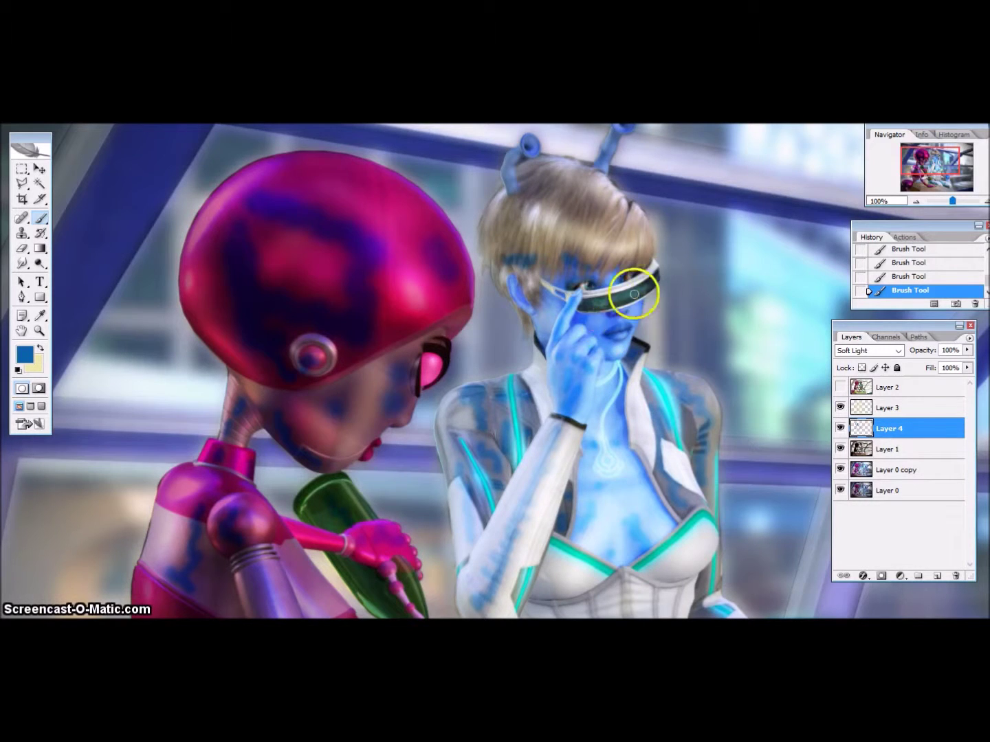
scroll(329, 446, "down", 3)
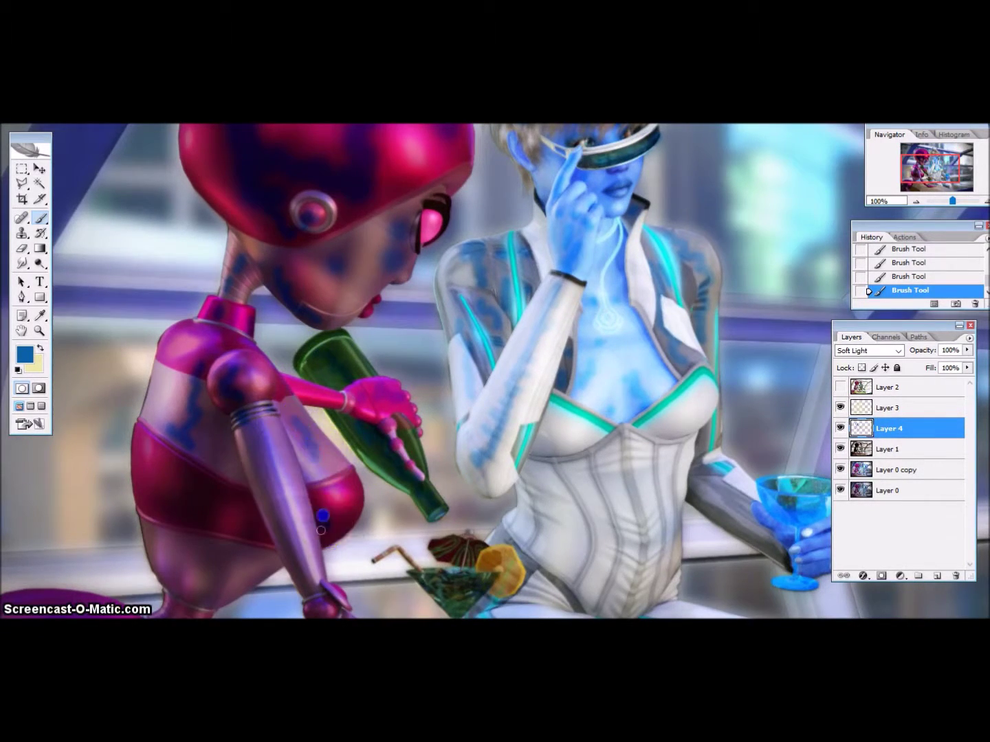
scroll(213, 541, "down", 3)
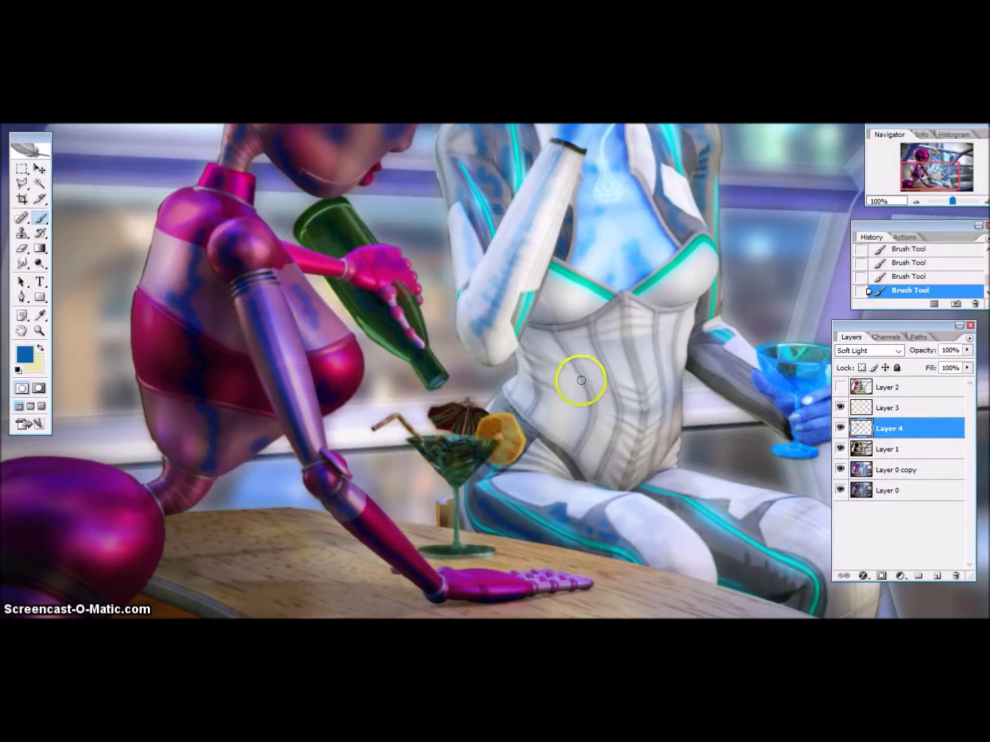
left_click_drag(581, 381, 566, 356)
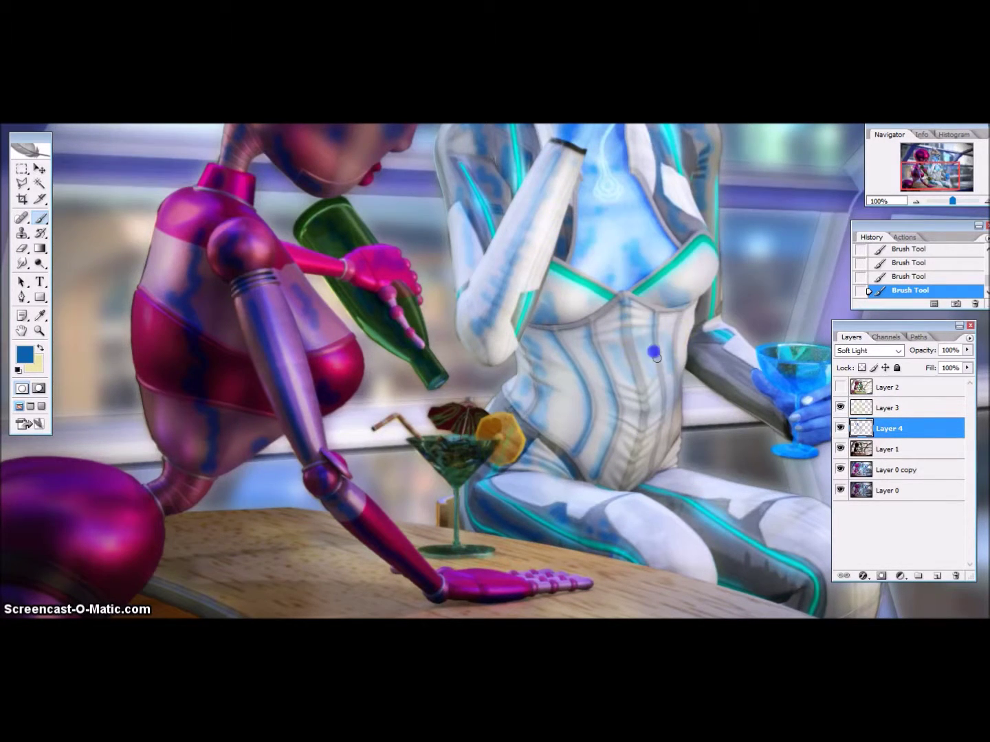
left_click_drag(653, 349, 657, 468)
left_click_drag(670, 323, 638, 442)
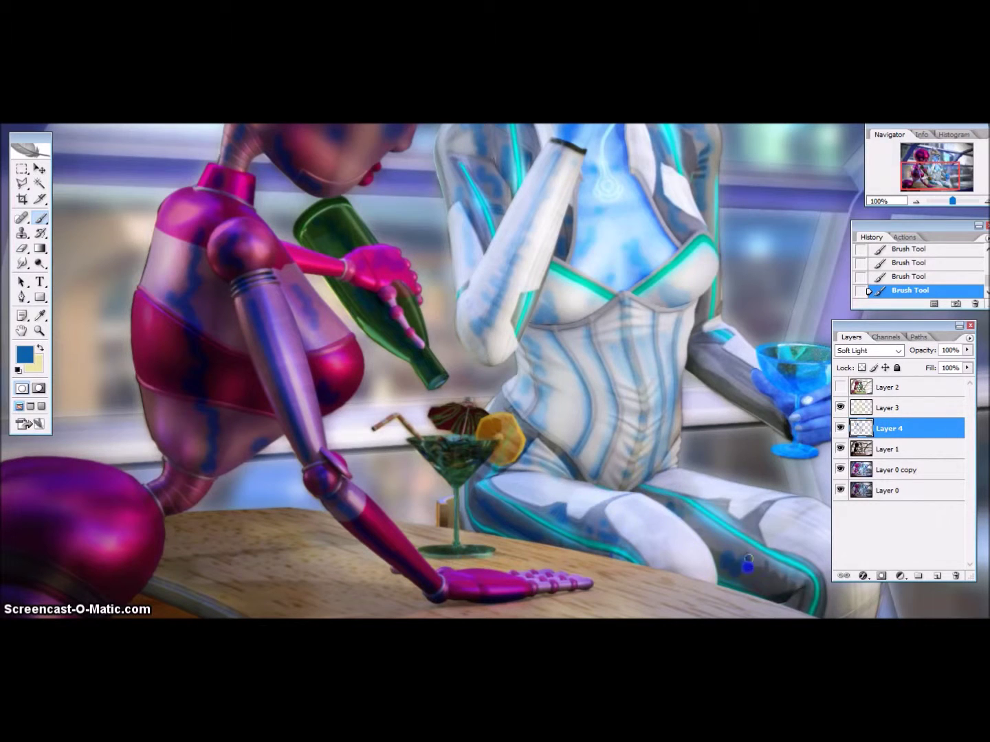
- Add blue shading to the woman's thigh and the robot's hip and forearm
left_click_drag(758, 519, 690, 489)
left_click_drag(868, 325, 960, 322)
left_click_drag(795, 488, 694, 462)
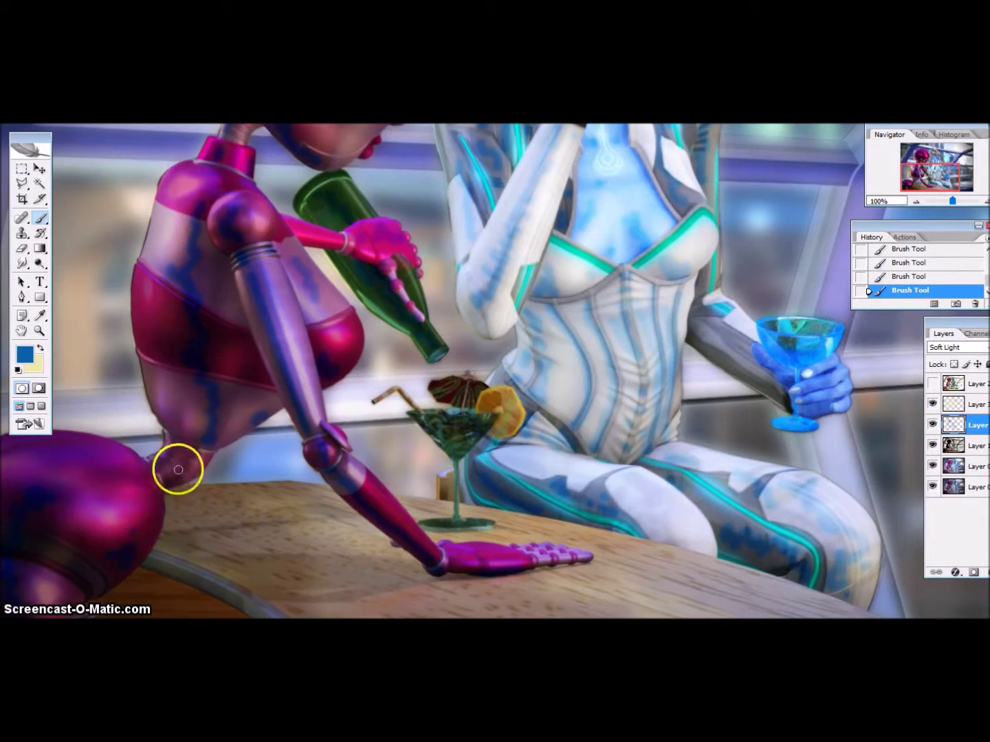
left_click_drag(188, 355, 233, 388)
left_click_drag(713, 320, 777, 397)
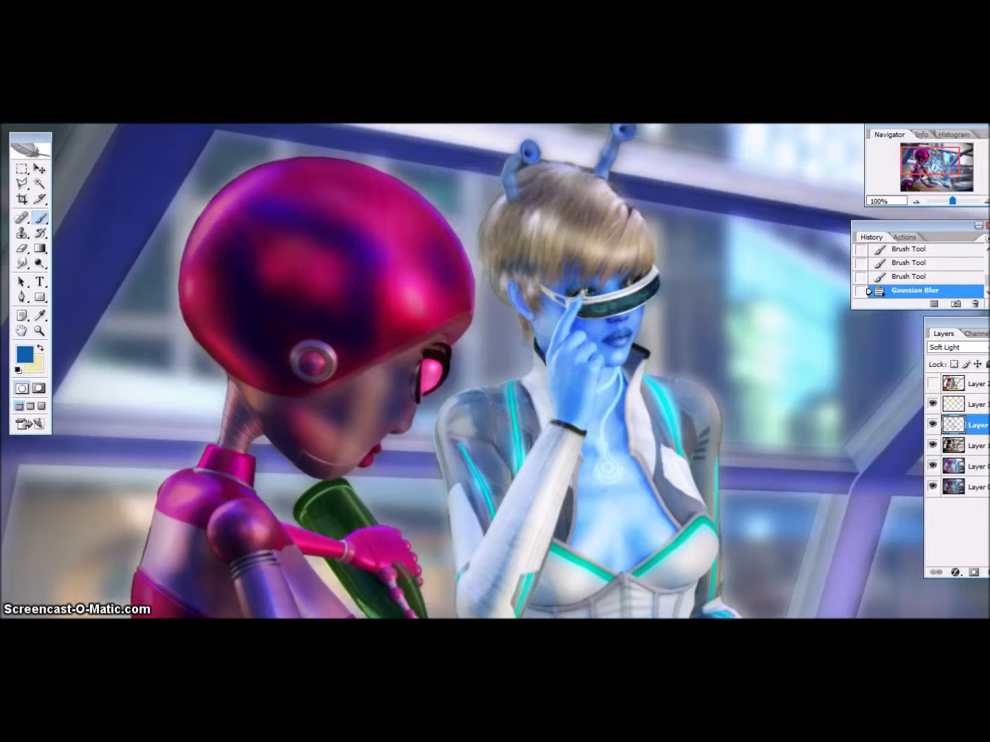
- Gaussian-blur the blue shading, erase excess from the helmet, and move it above the glow layer
left_click(300, 251)
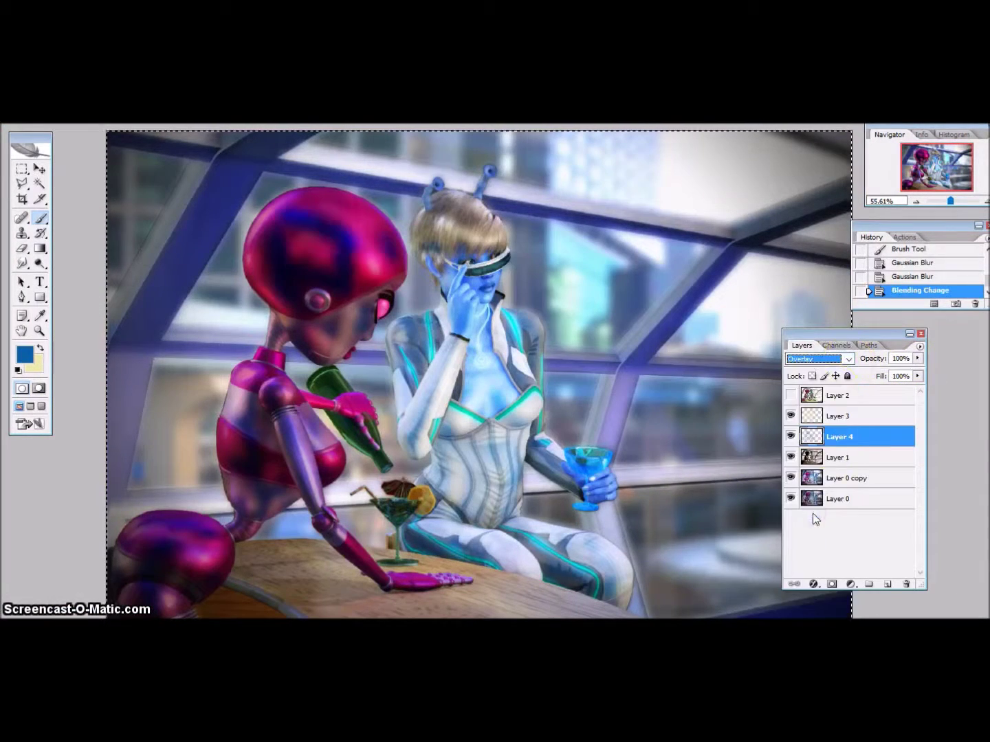
left_click(22, 249)
mouse_move(330, 199)
left_mouse_down()
mouse_move(370, 215)
mouse_move(296, 247)
left_mouse_up()
left_click_drag(302, 343, 350, 275)
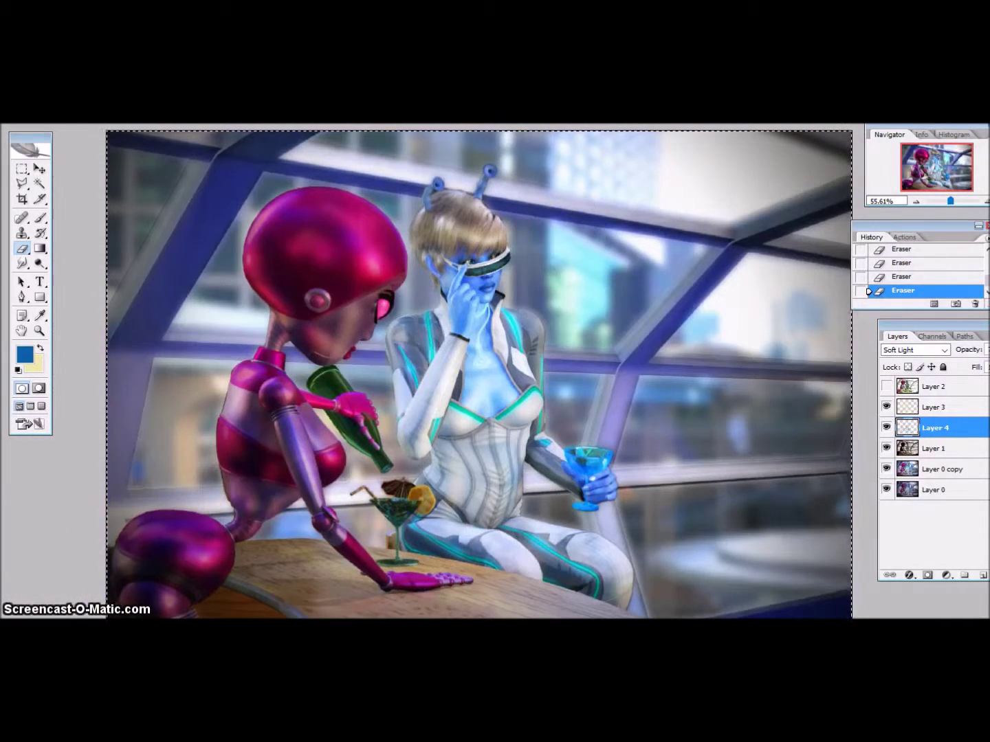
left_click_drag(962, 430, 961, 407)
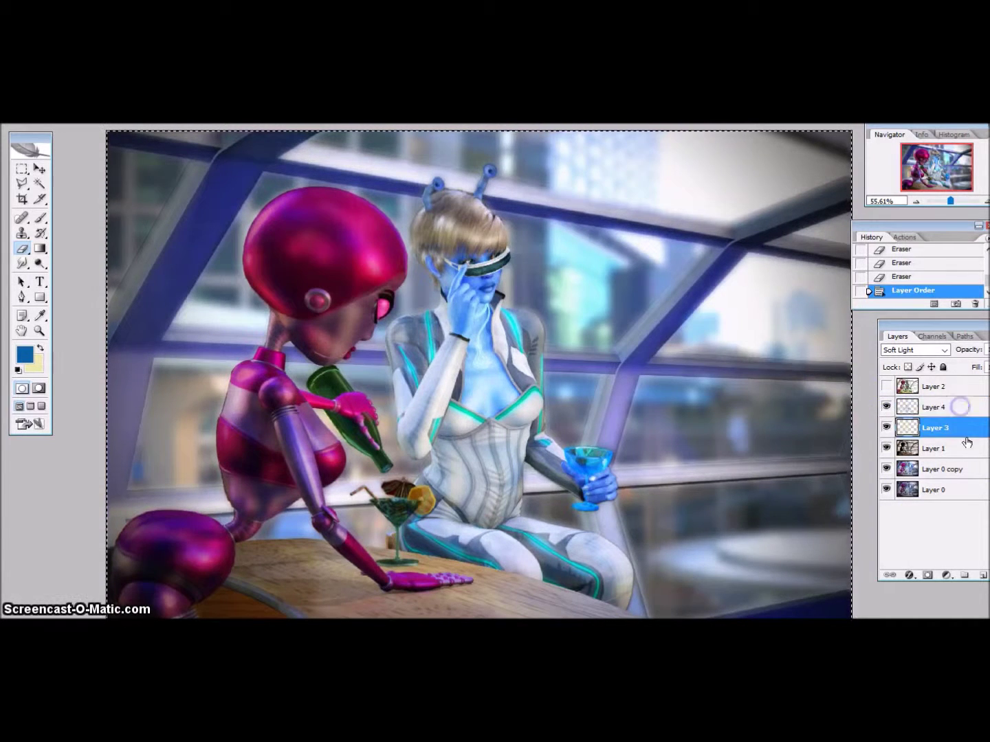
- In Color Balance for the flattened image, cut midtone Blue to -14 and switch to highlights
left_click(41, 193)
mouse_move(85, 220)
left_mouse_down()
mouse_move(80, 185)
mouse_move(89, 221)
left_mouse_up()
left_click(121, 259)
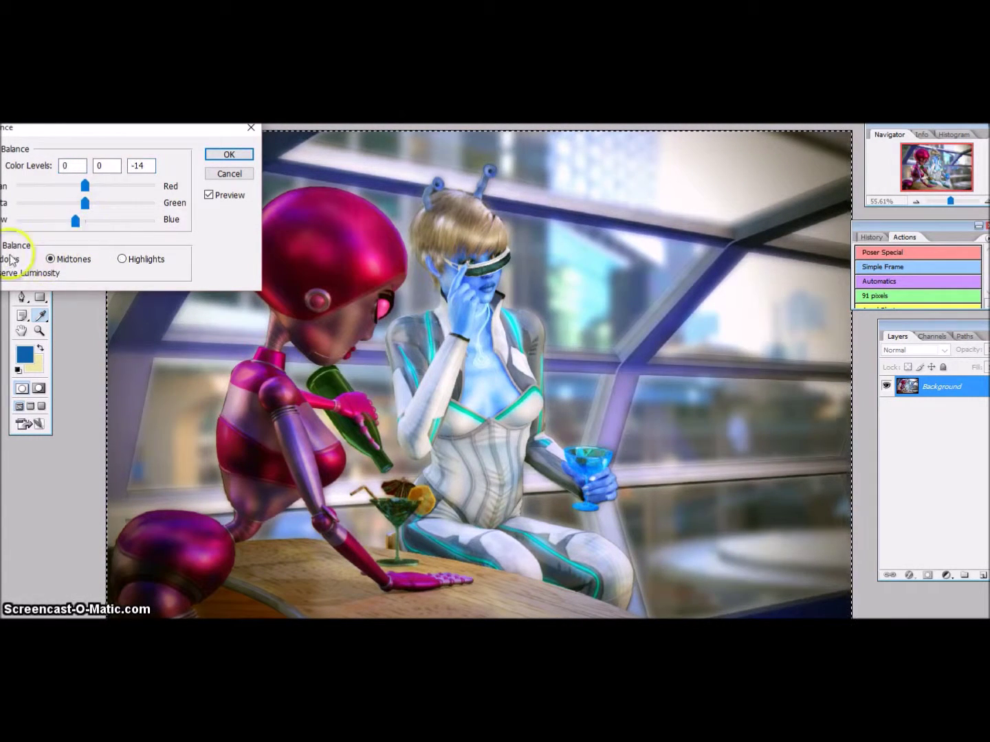
- Apply the colour balance, then feather a lasso selection of the right side and darken it
left_click(226, 158)
double_click(657, 617)
left_click(90, 214)
left_click(204, 170)
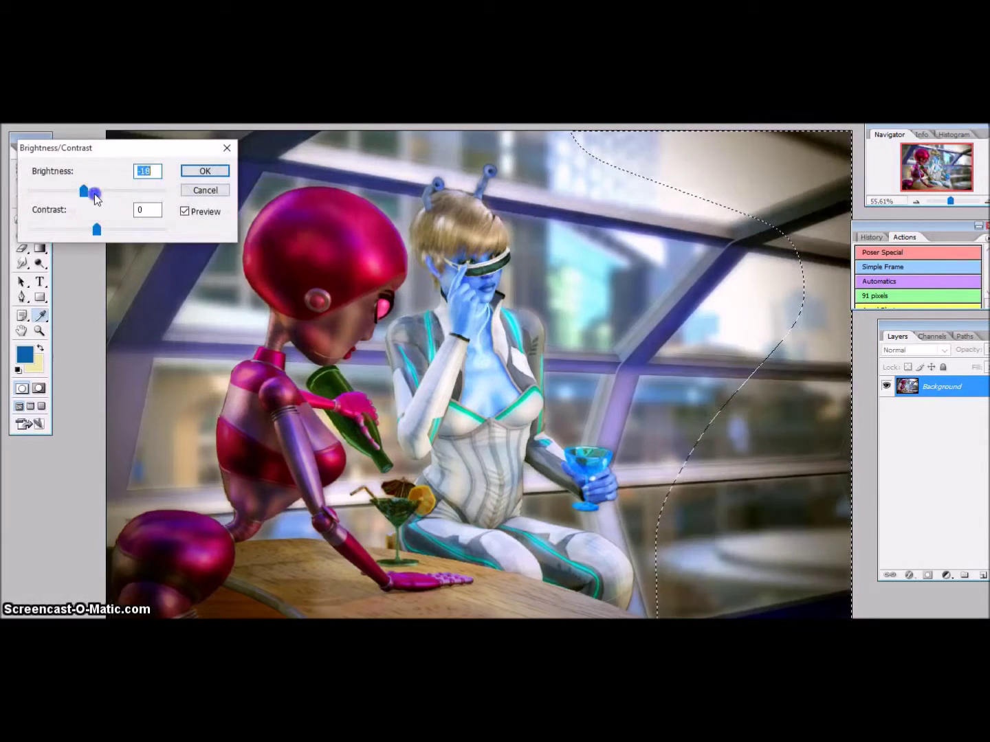
left_click(144, 180)
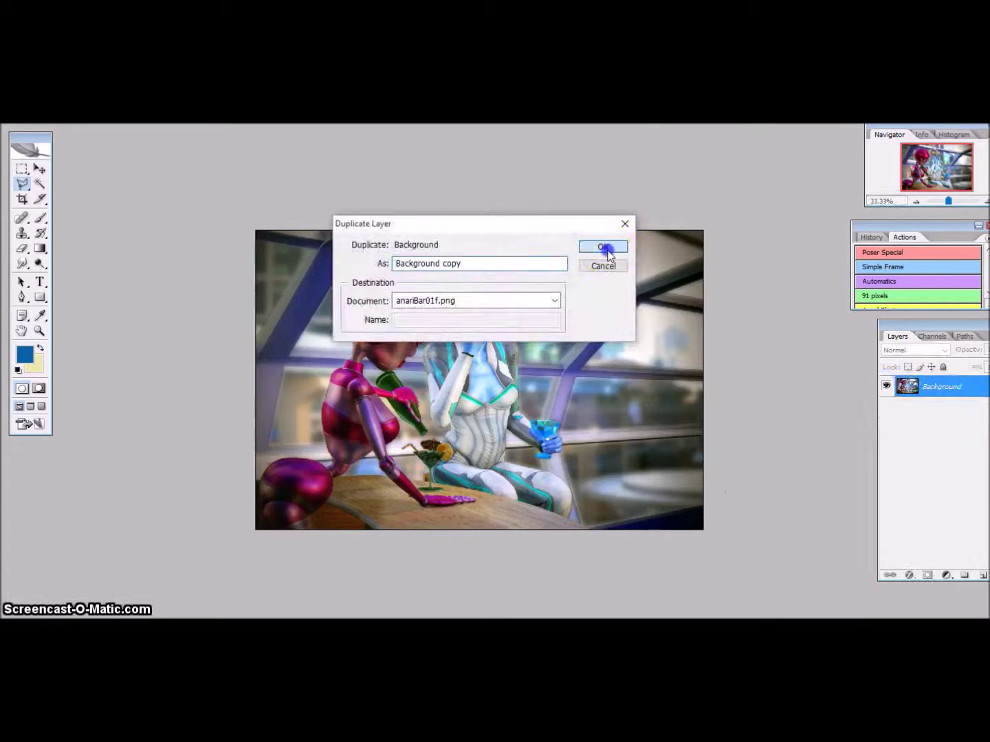
- Duplicate the Background layer and give it a Stroke style in a blue sampled from the image
left_click(601, 251)
left_click_drag(248, 229, 562, 346)
left_click(569, 482)
left_click(467, 312)
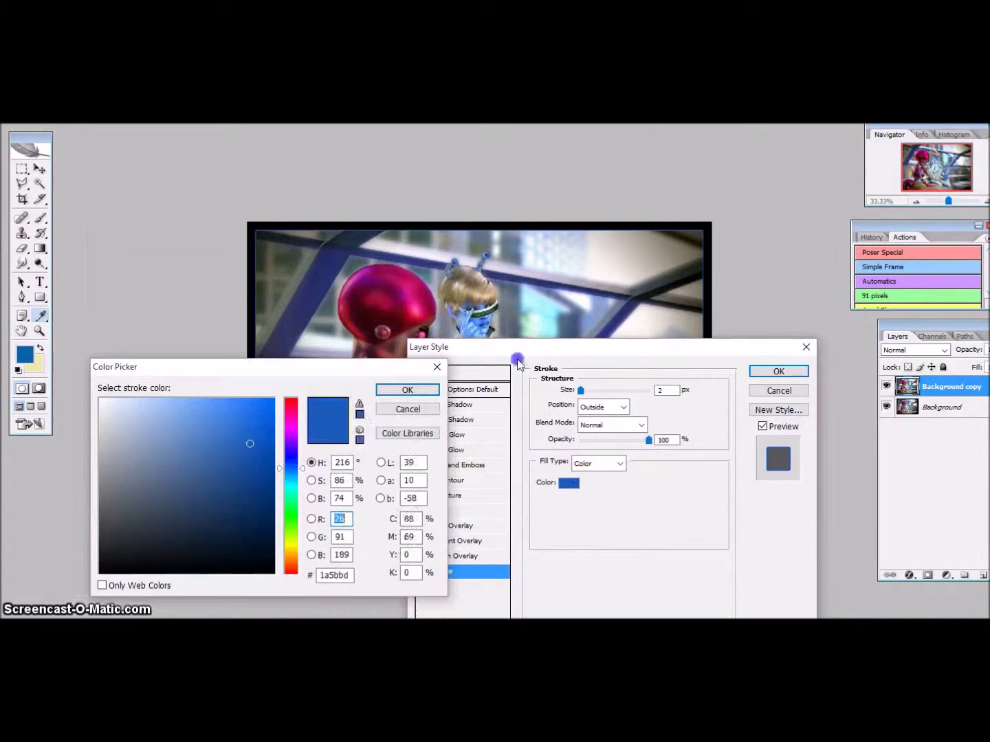
left_click(408, 390)
left_click(779, 372)
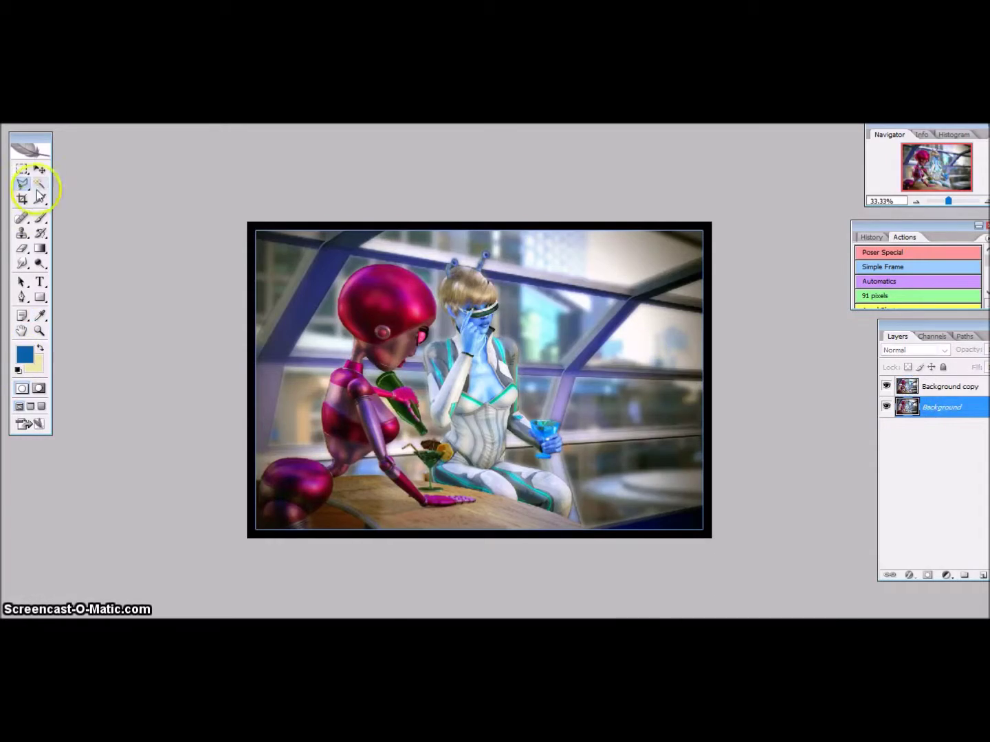
- Fill the frame area with White
key("shift+F5")
left_click(480, 248)
left_click(475, 354)
left_click(561, 234)
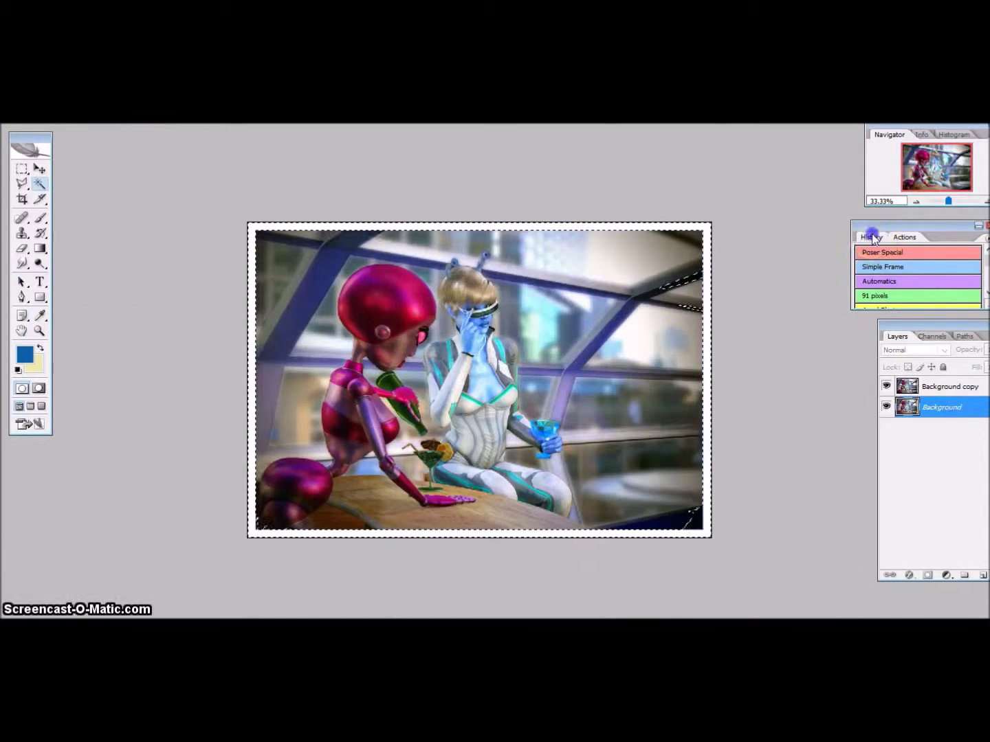